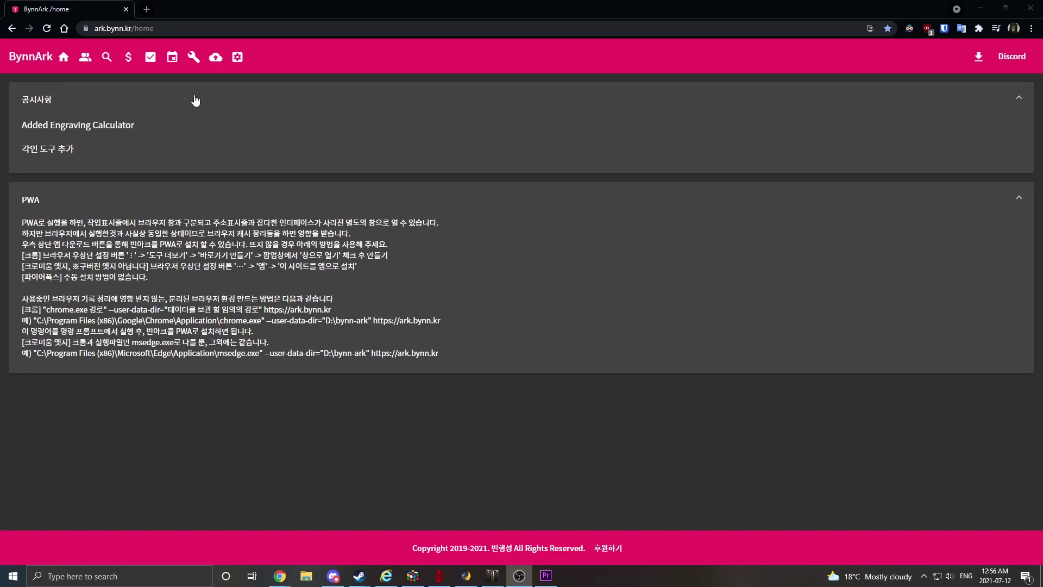
# Step: Set the site language to English and the server from KR to RU in preferences
pyautogui.click(240, 62)
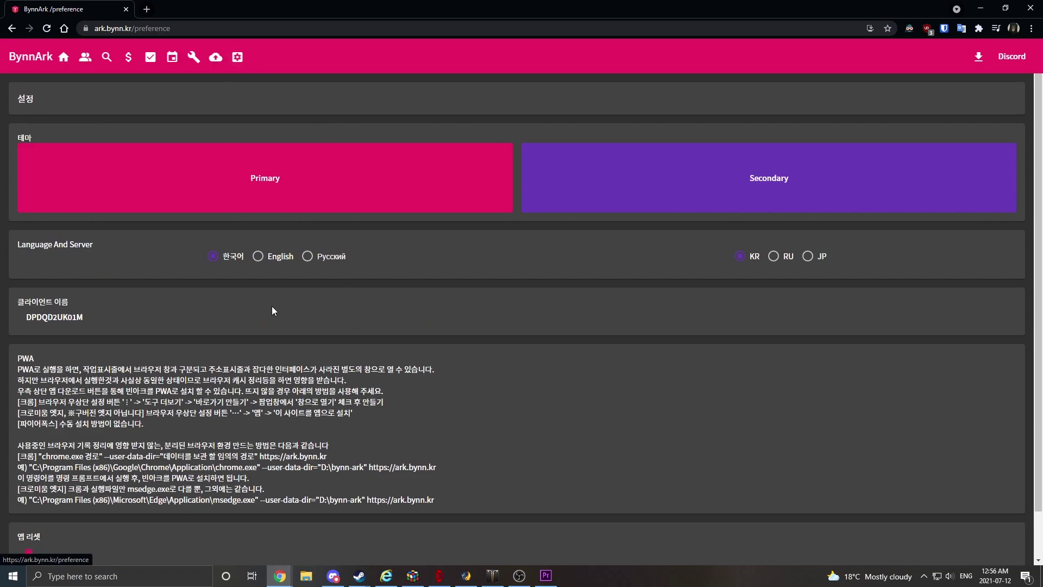
pyautogui.click(258, 257)
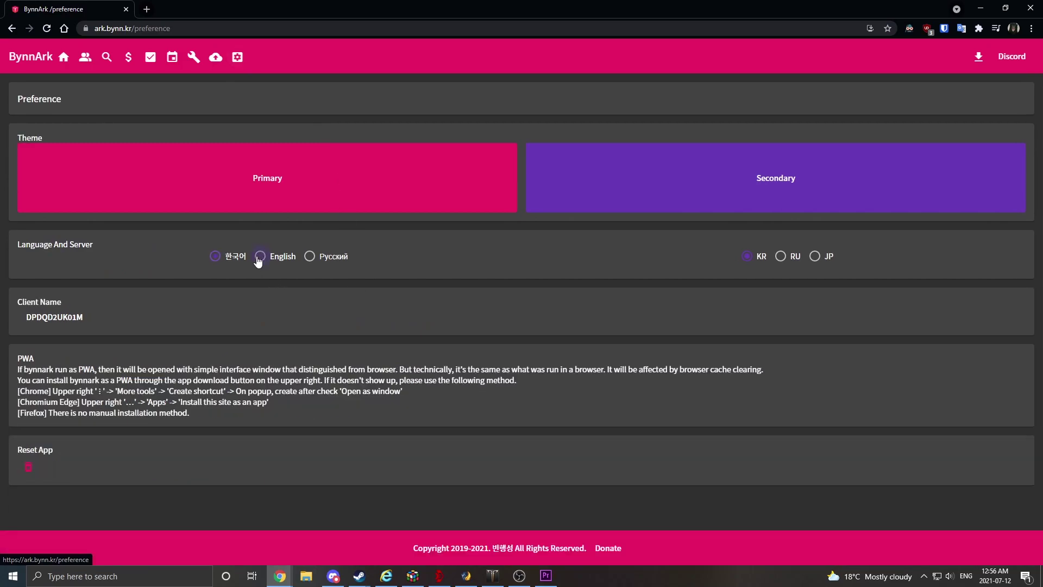
pyautogui.click(784, 261)
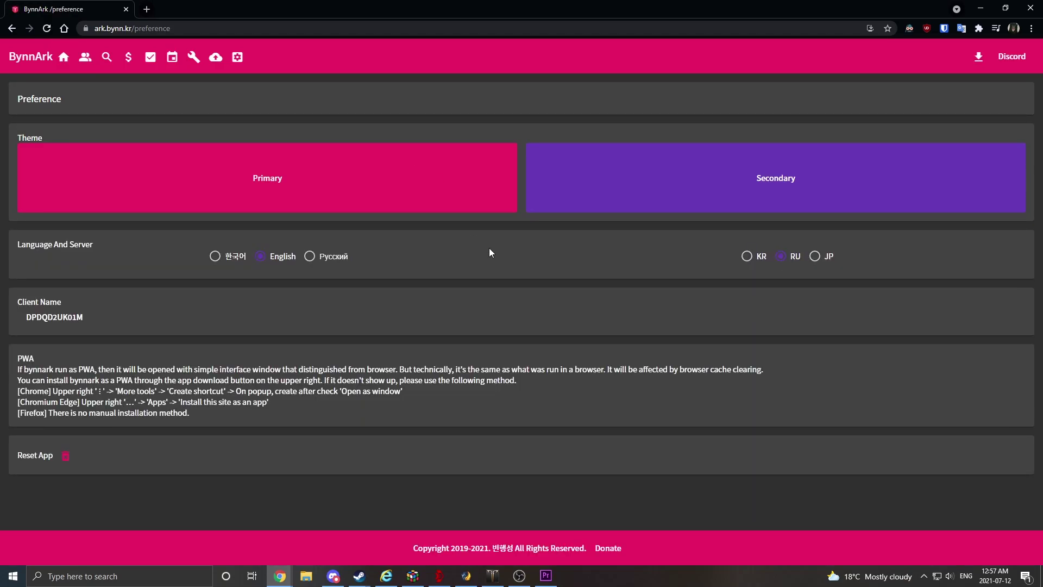
# Step: Add a new Lancemaster character named 'Shandamon' on the Character page
pyautogui.click(85, 58)
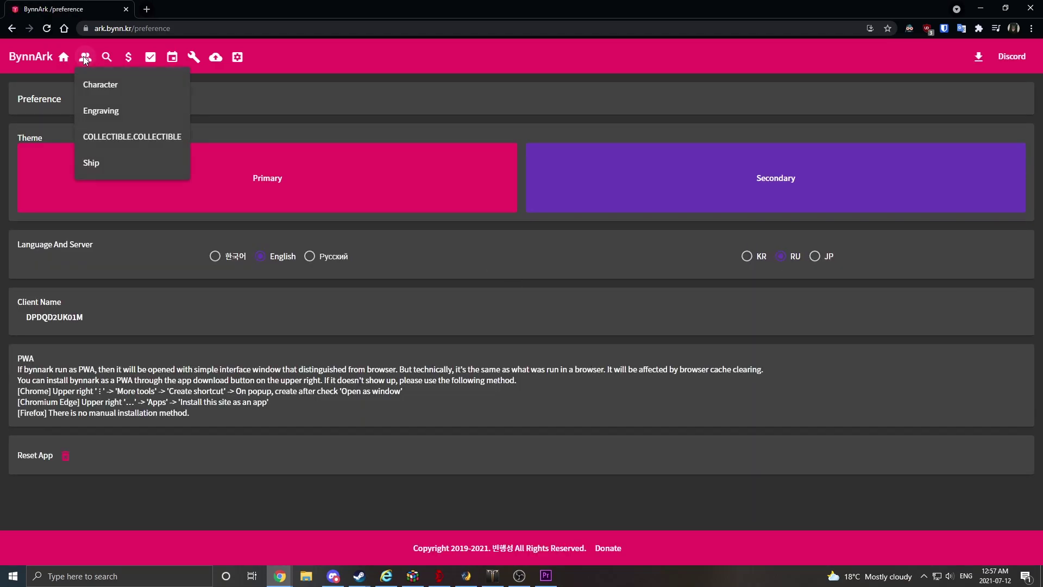
pyautogui.click(84, 64)
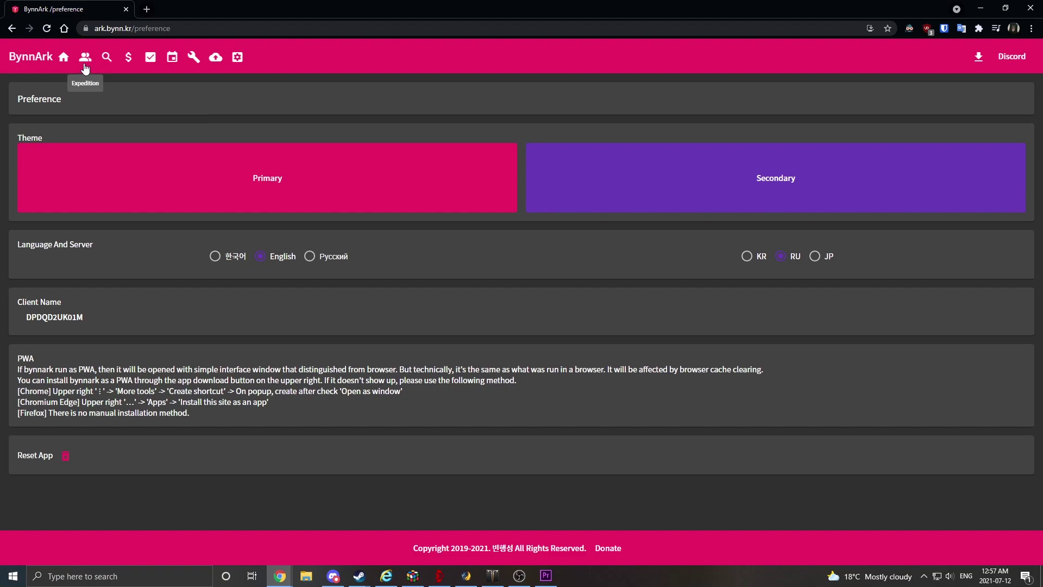
pyautogui.click(85, 60)
pyautogui.click(99, 84)
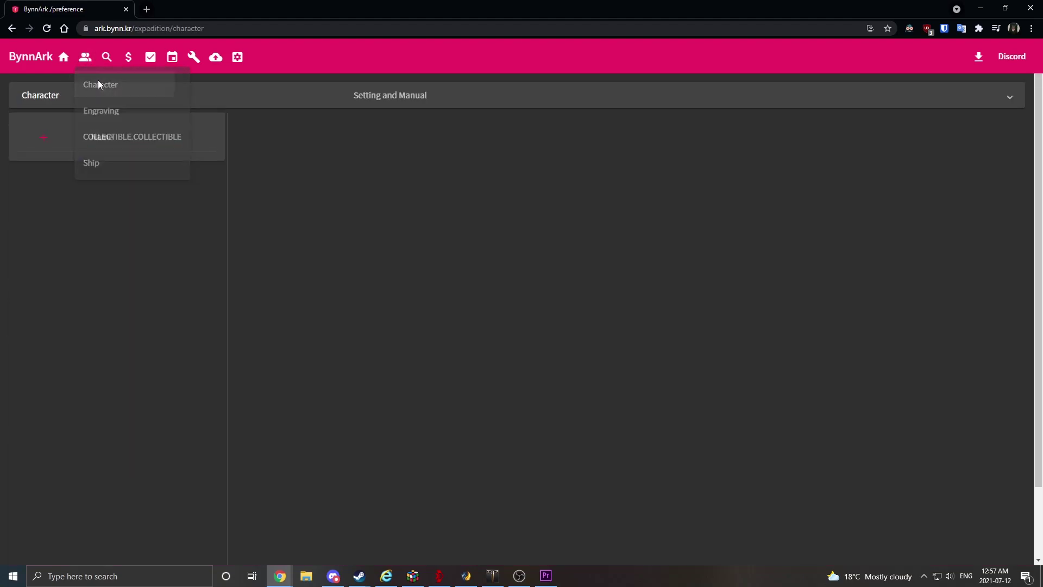
pyautogui.click(44, 144)
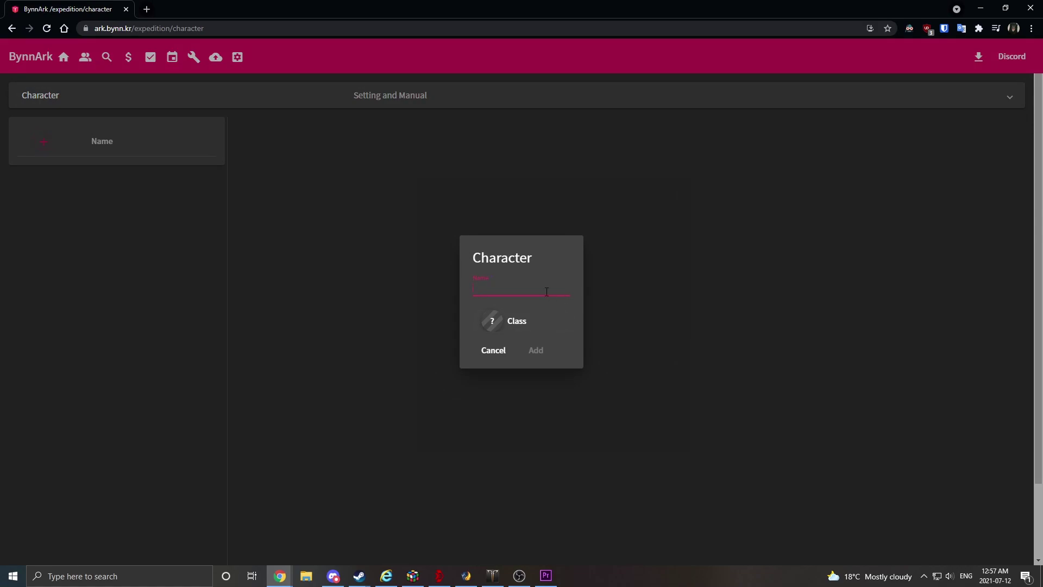
pyautogui.write('Shandamon')
pyautogui.click(517, 321)
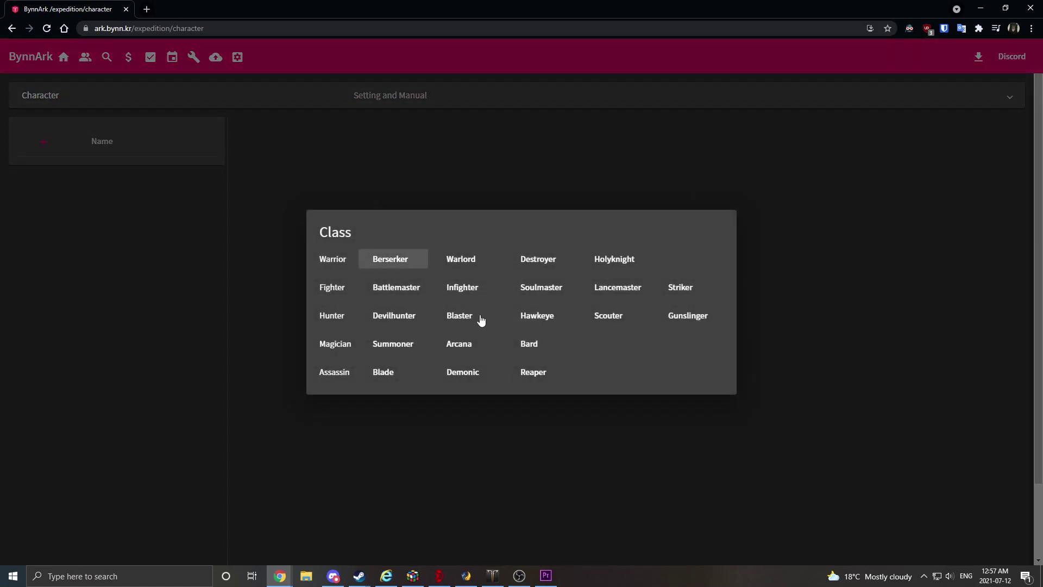
pyautogui.click(615, 292)
pyautogui.click(532, 352)
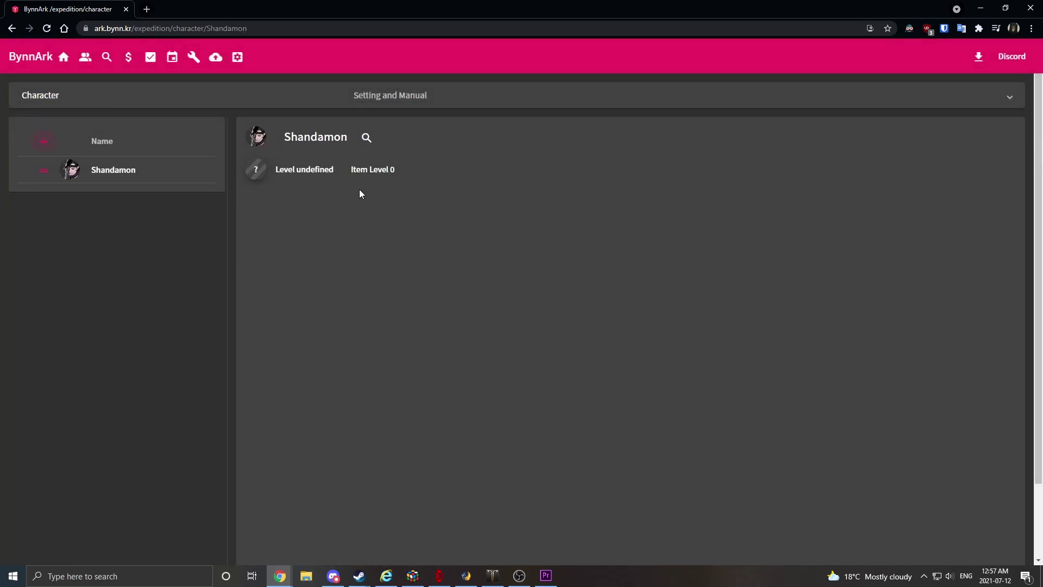
# Step: Set Shandamon's item level to 1345
pyautogui.click(372, 169)
pyautogui.click(510, 307)
pyautogui.click(494, 336)
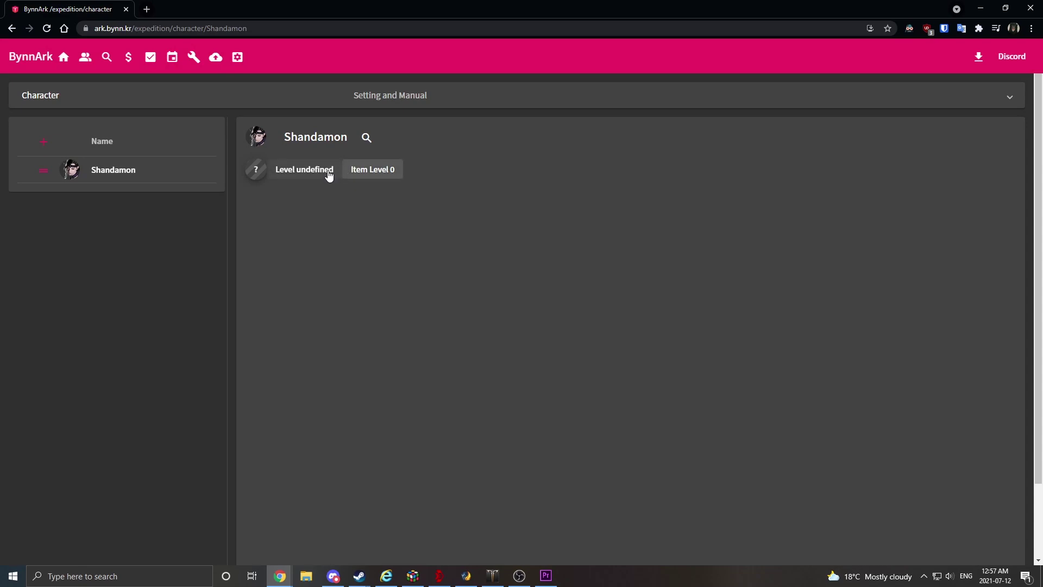
pyautogui.click(367, 170)
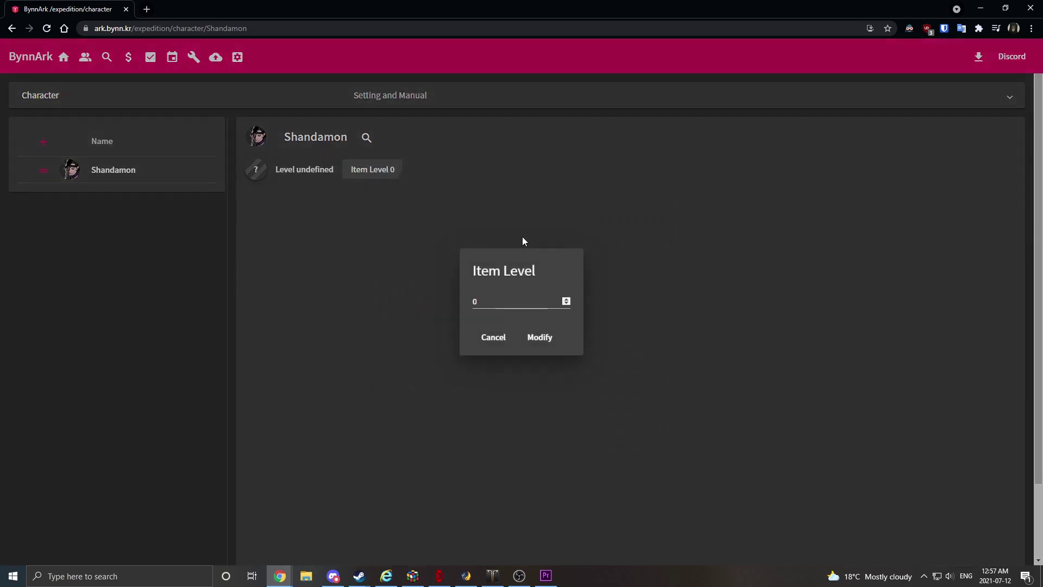
pyautogui.doubleClick(504, 301)
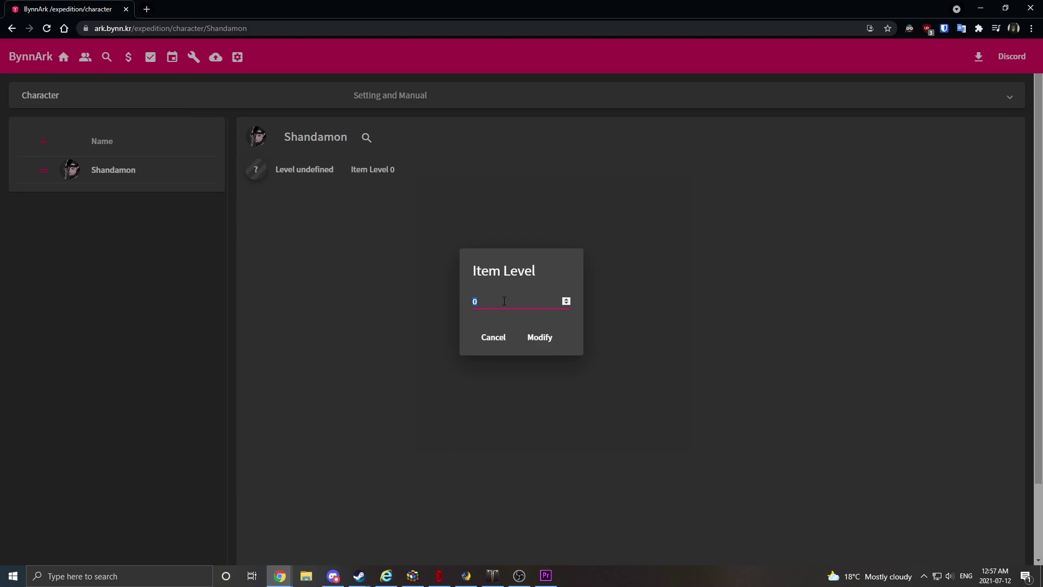
pyautogui.write('1345')
pyautogui.click(551, 341)
# Step: Set Shandamon's level to 54 and give the character a light-blue colour
pyautogui.click(304, 170)
pyautogui.click(484, 301)
pyautogui.click(551, 341)
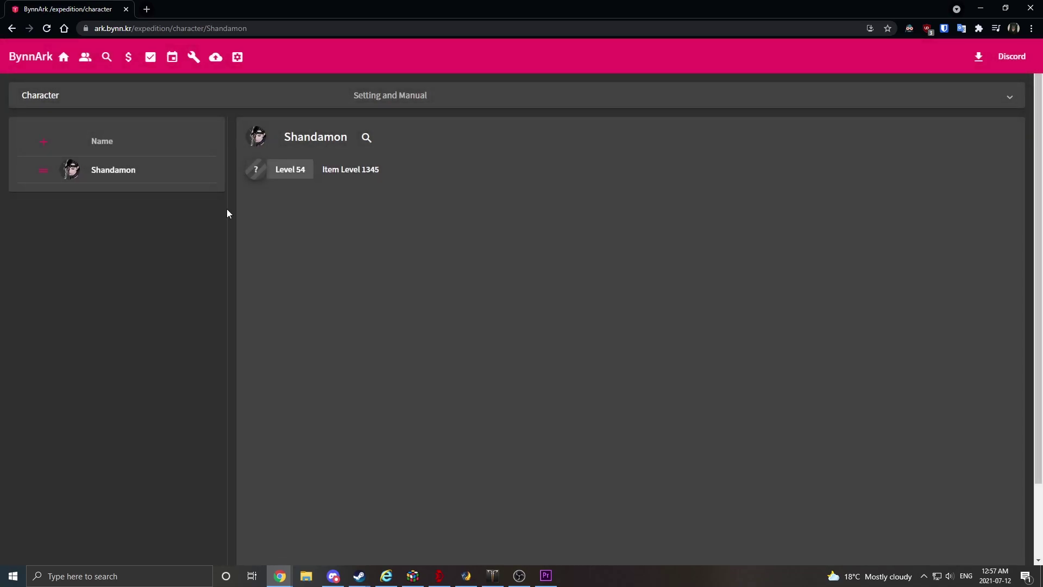
pyautogui.click(254, 172)
pyautogui.click(457, 313)
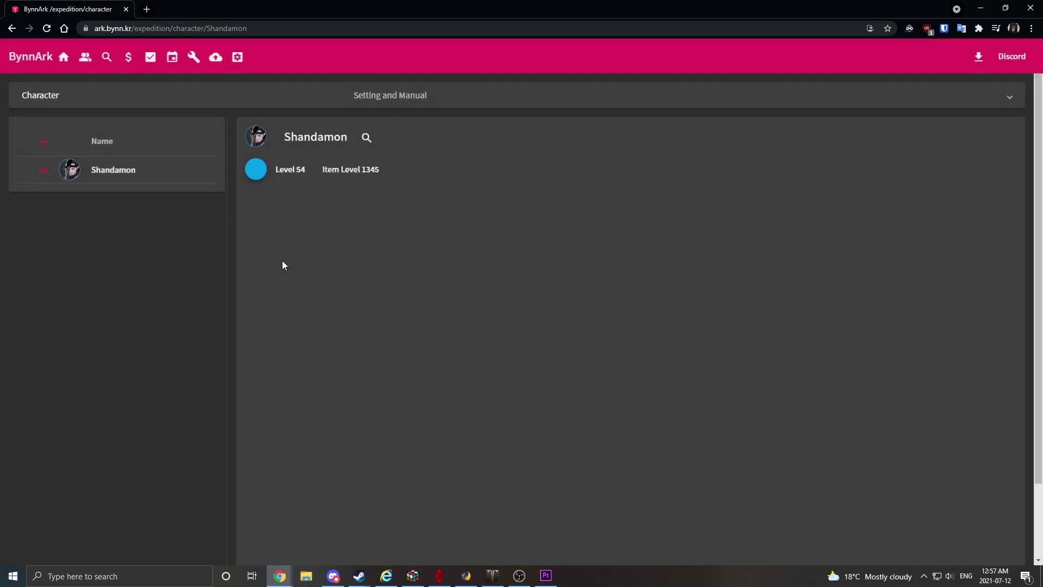
# Step: Add the characters BearGod and UltraBear to the character list
pyautogui.click(43, 142)
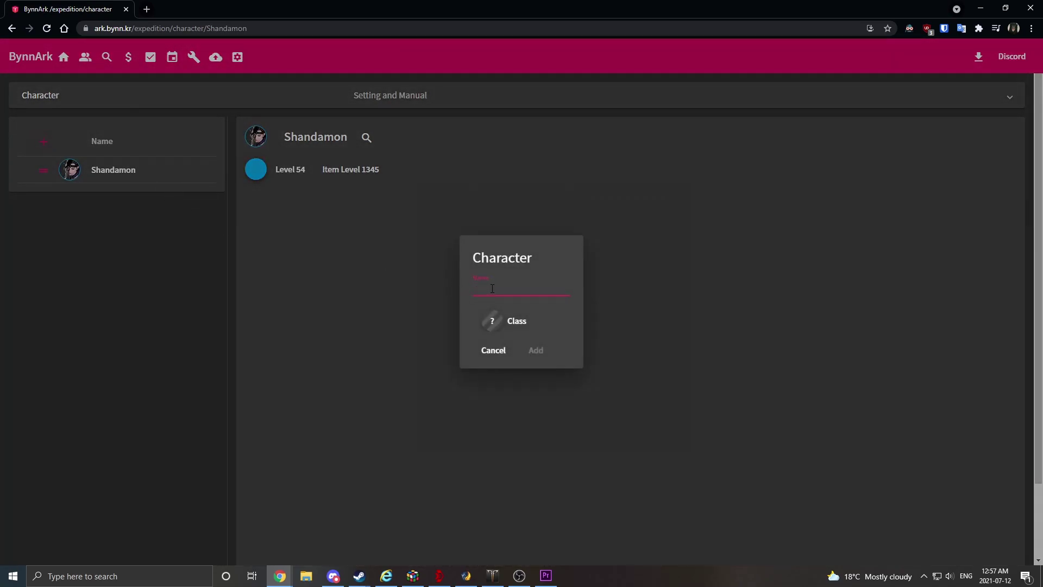
pyautogui.write('Bea')
pyautogui.write('rGod')
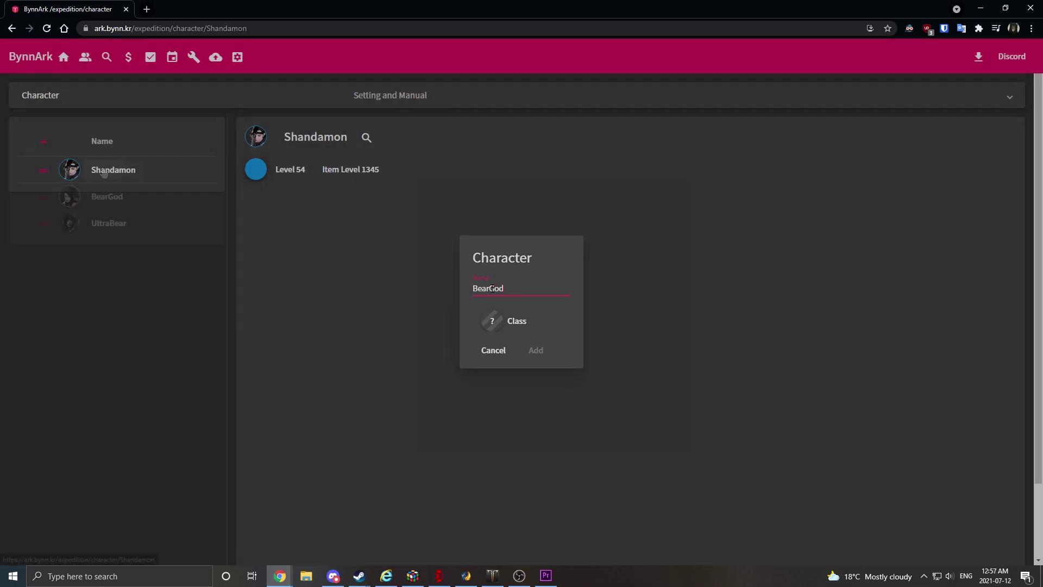
pyautogui.click(192, 318)
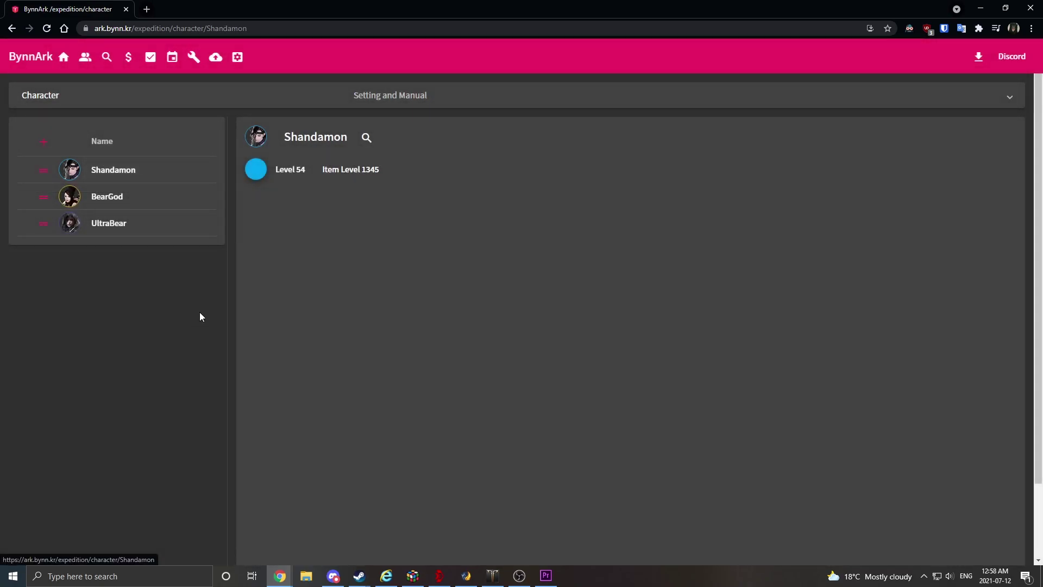
# Step: Review BearGod (Level 52, iLvl 1050), UltraBear (Level 51, iLvl 550), and Shandamon
pyautogui.click(98, 202)
pyautogui.click(109, 220)
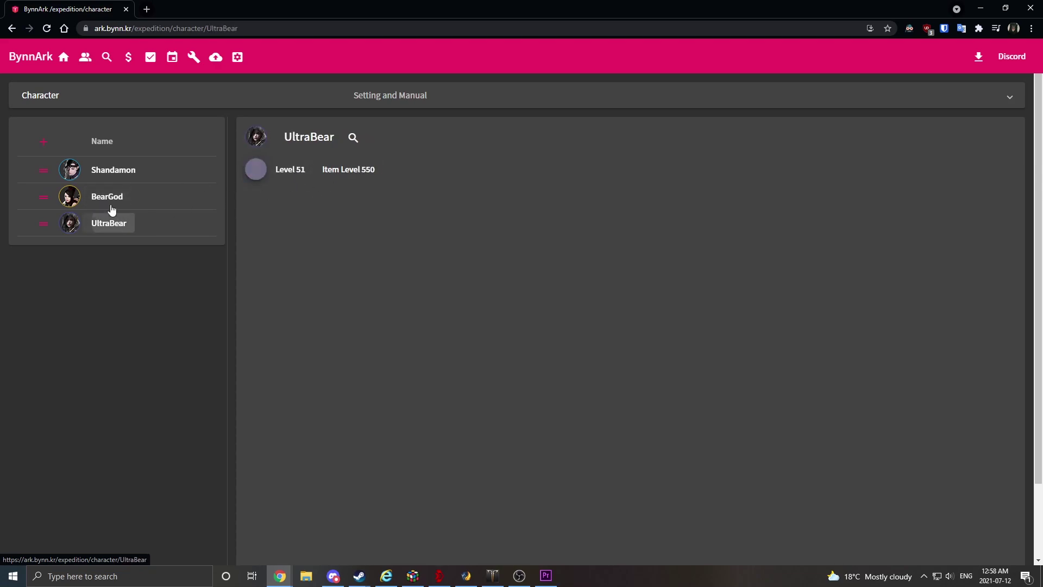
pyautogui.click(107, 198)
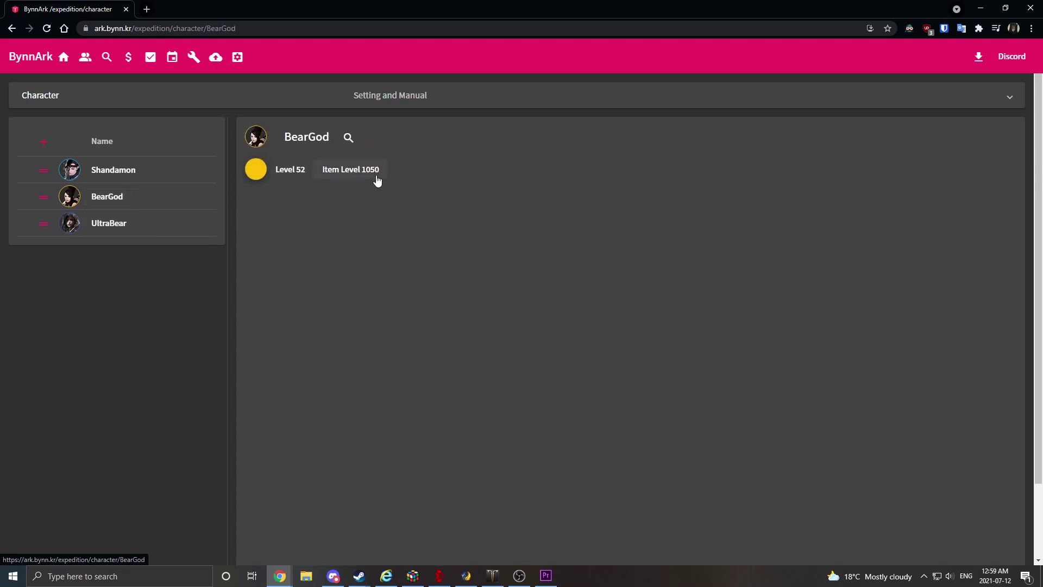
pyautogui.click(121, 225)
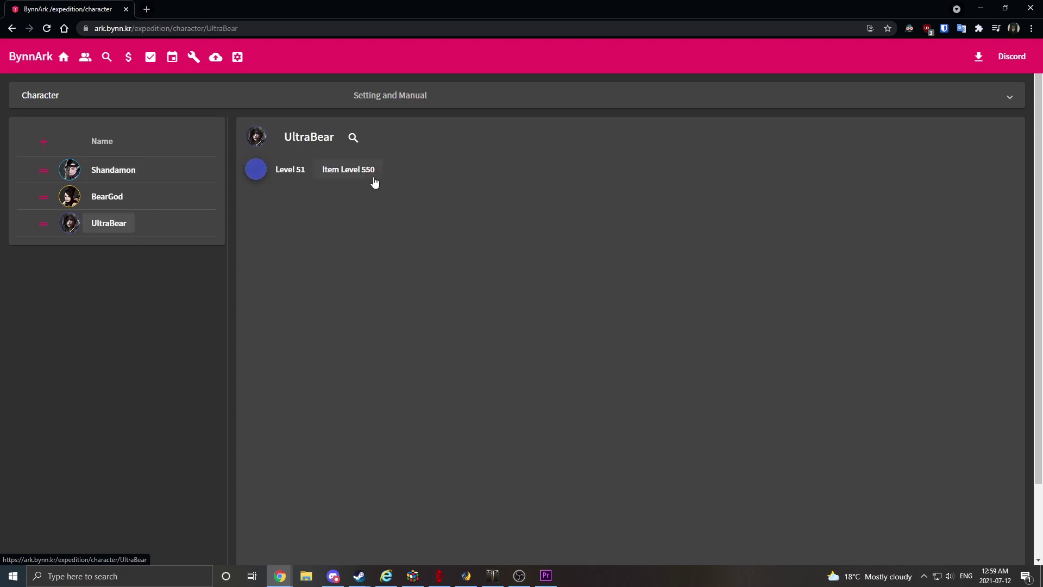
pyautogui.click(111, 202)
pyautogui.click(110, 170)
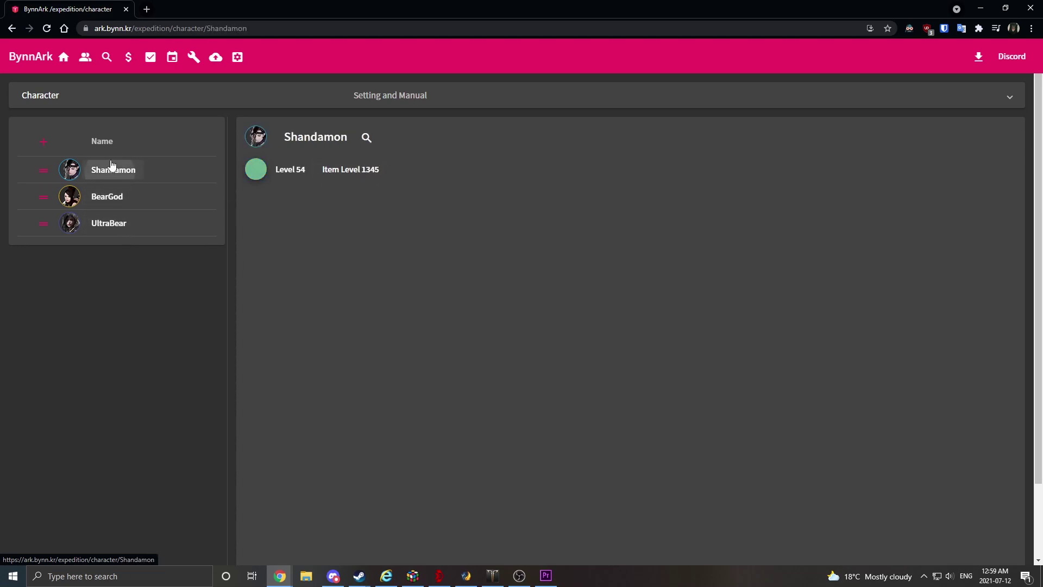
# Step: Create a To Do table titled 'Dailies' with the default widths
pyautogui.click(152, 63)
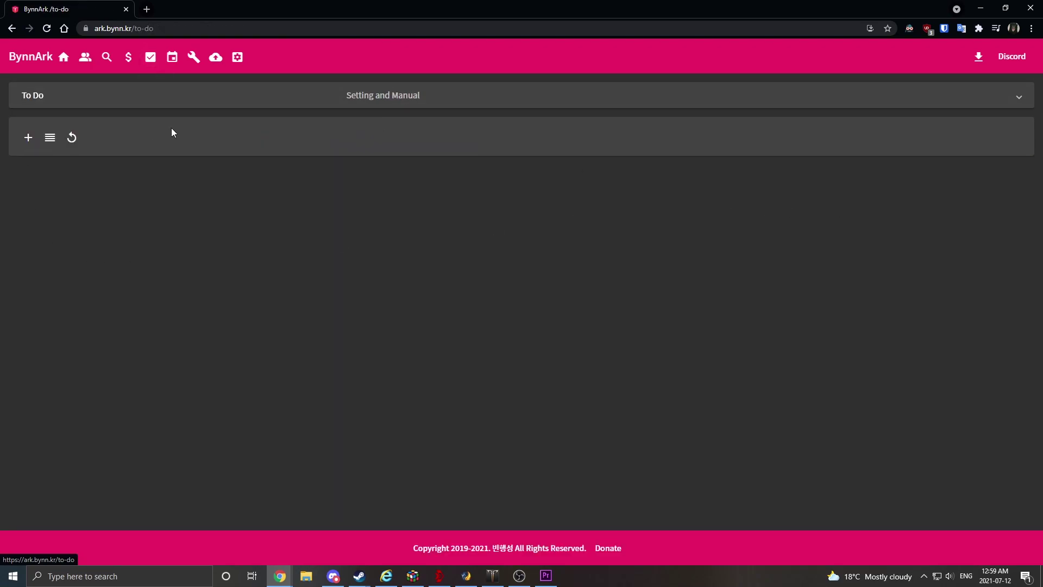
pyautogui.click(28, 140)
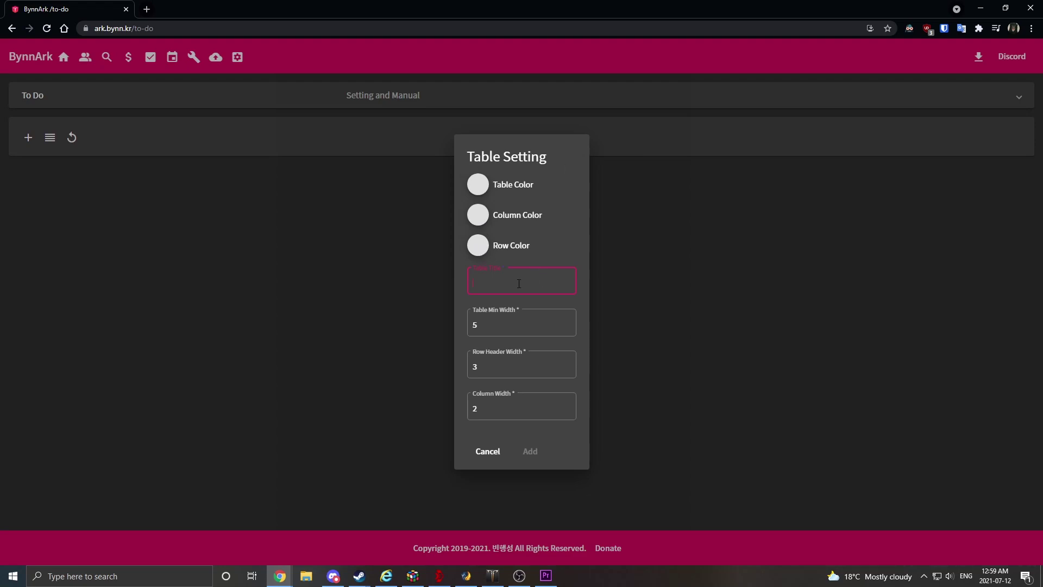
pyautogui.write('Dailies')
pyautogui.click(529, 452)
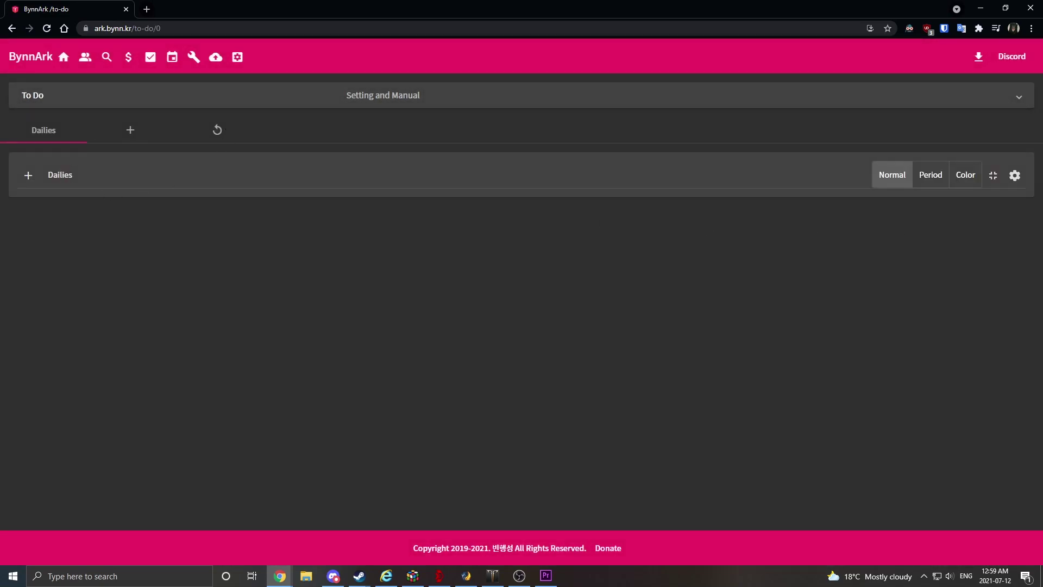
# Step: Add a Shandamon character column to the Dailies table
pyautogui.click(28, 176)
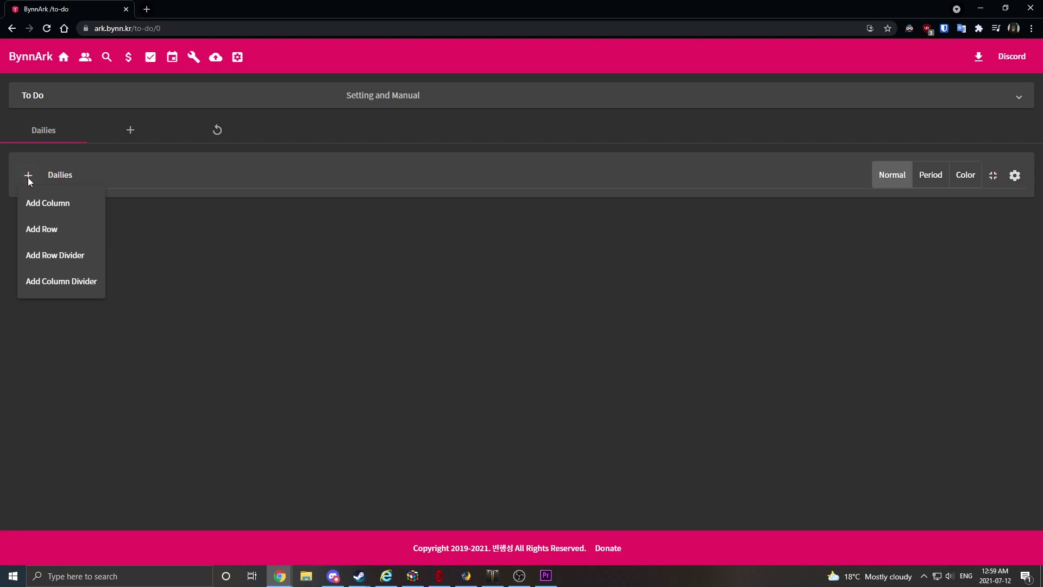
pyautogui.click(80, 212)
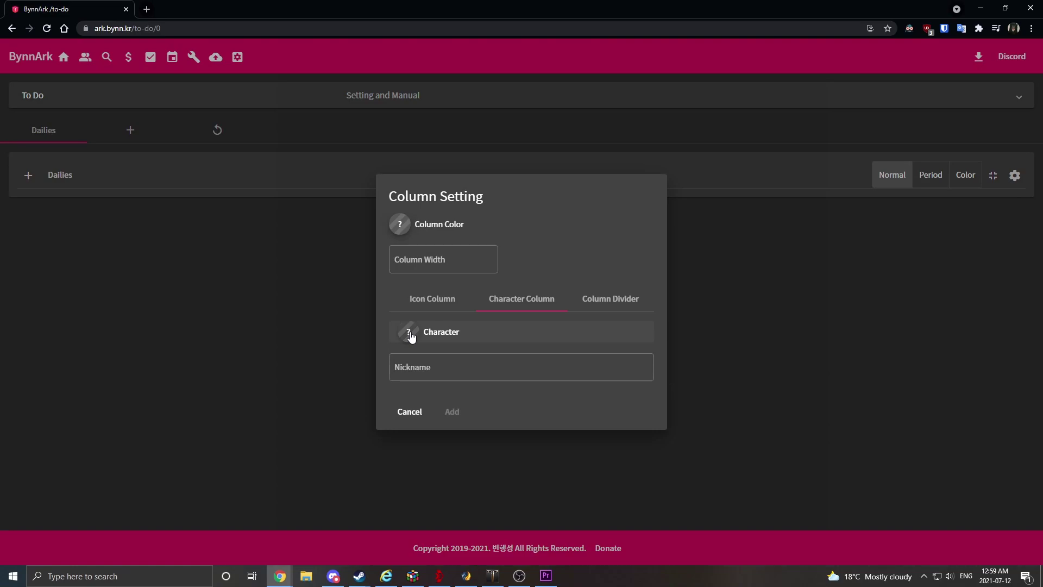
pyautogui.click(410, 412)
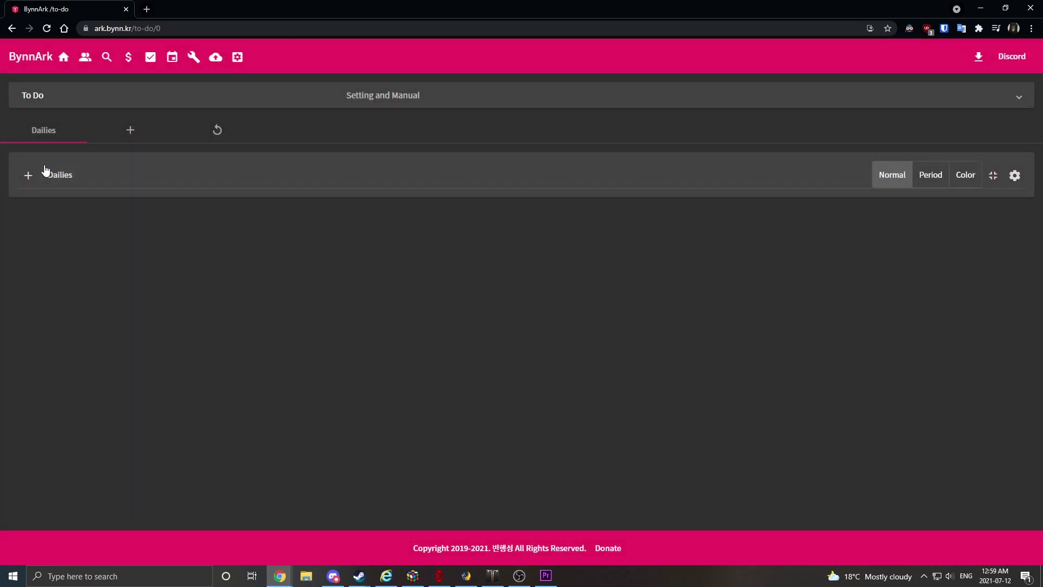
pyautogui.click(27, 179)
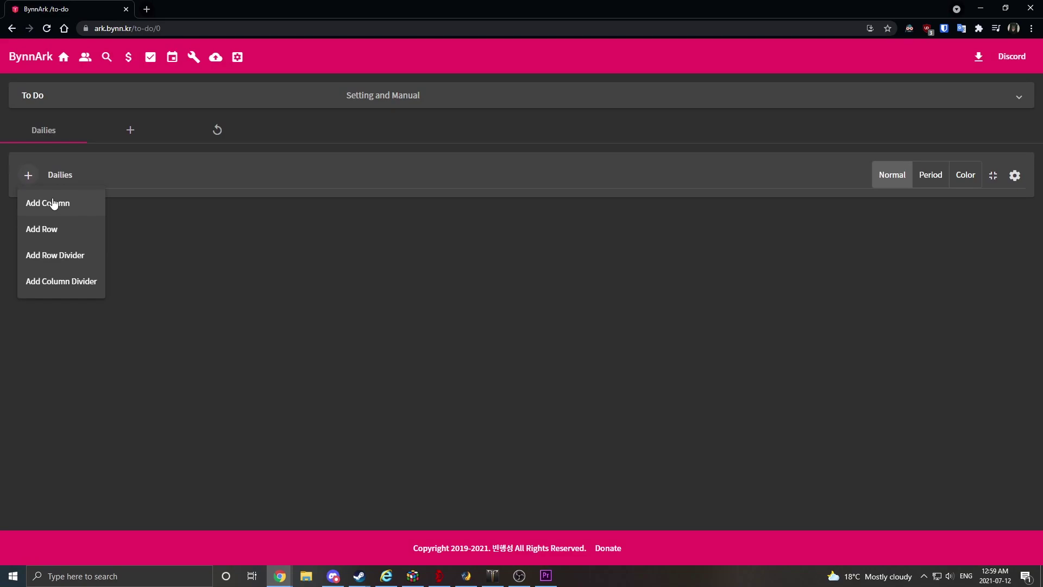
pyautogui.click(74, 207)
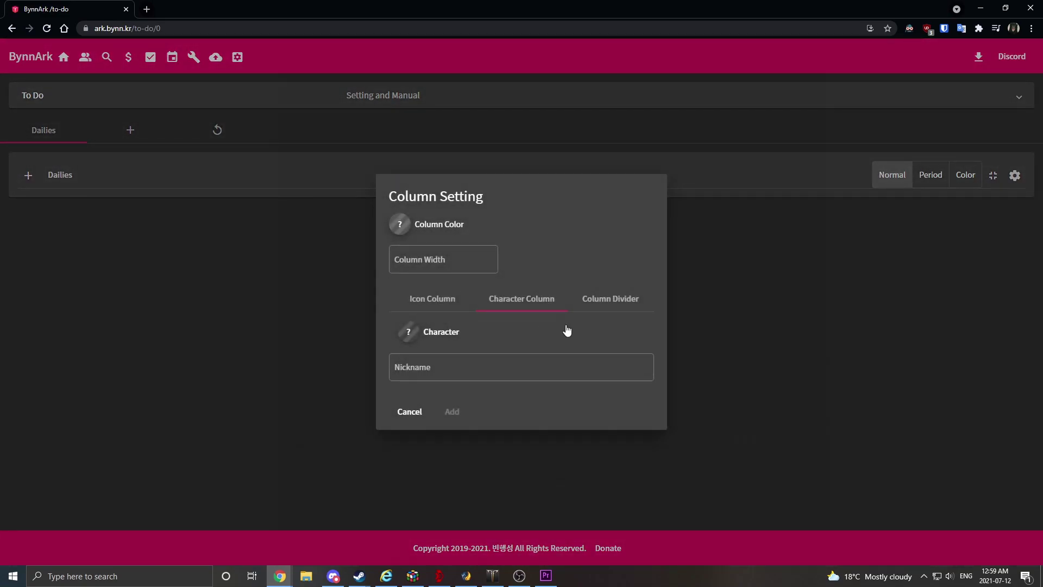
pyautogui.click(408, 334)
pyautogui.click(432, 317)
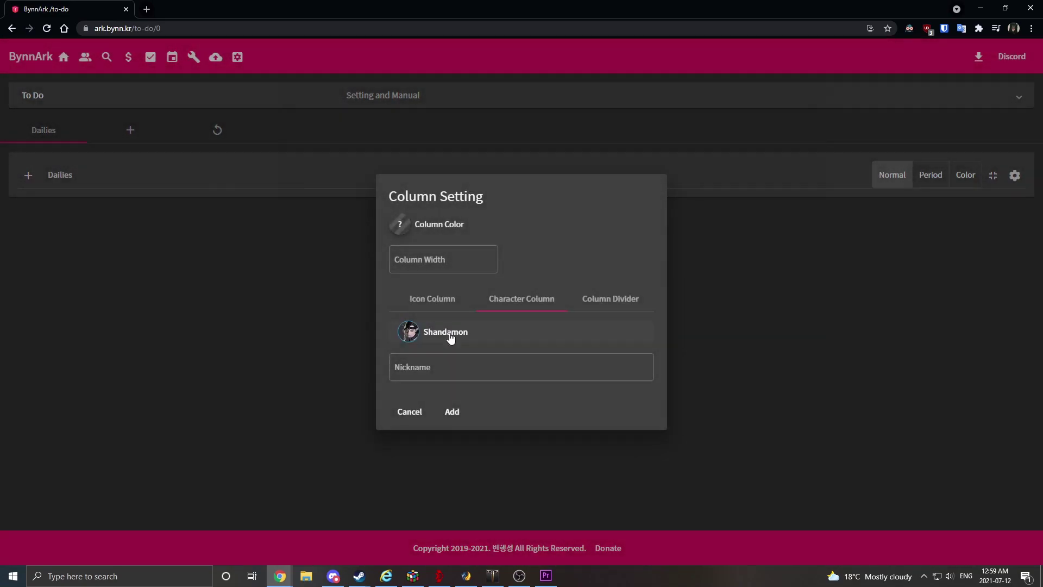
pyautogui.click(452, 411)
# Step: Add a BearGod character column to the Dailies table
pyautogui.click(28, 175)
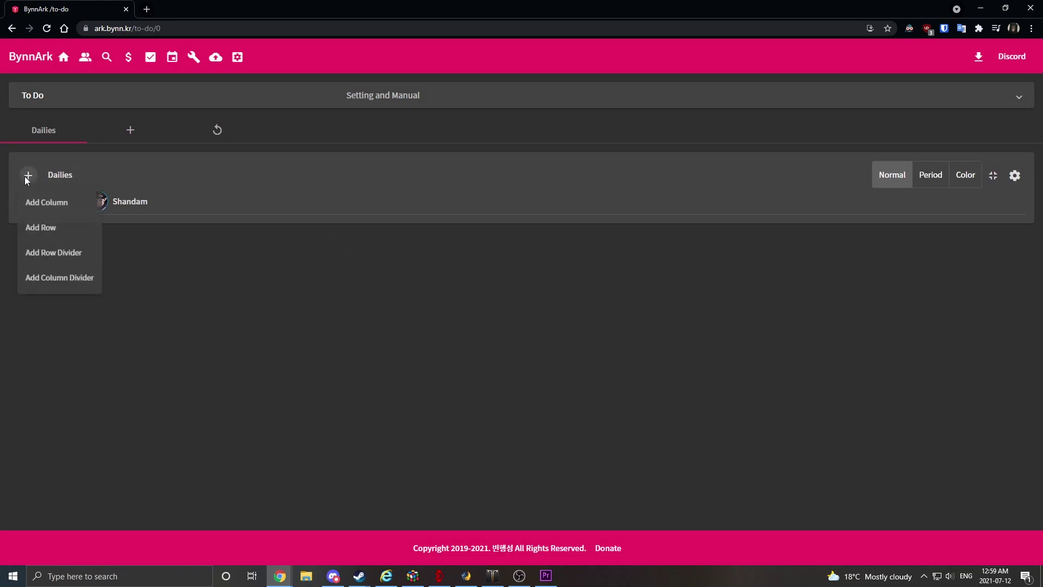
pyautogui.click(71, 205)
pyautogui.click(409, 332)
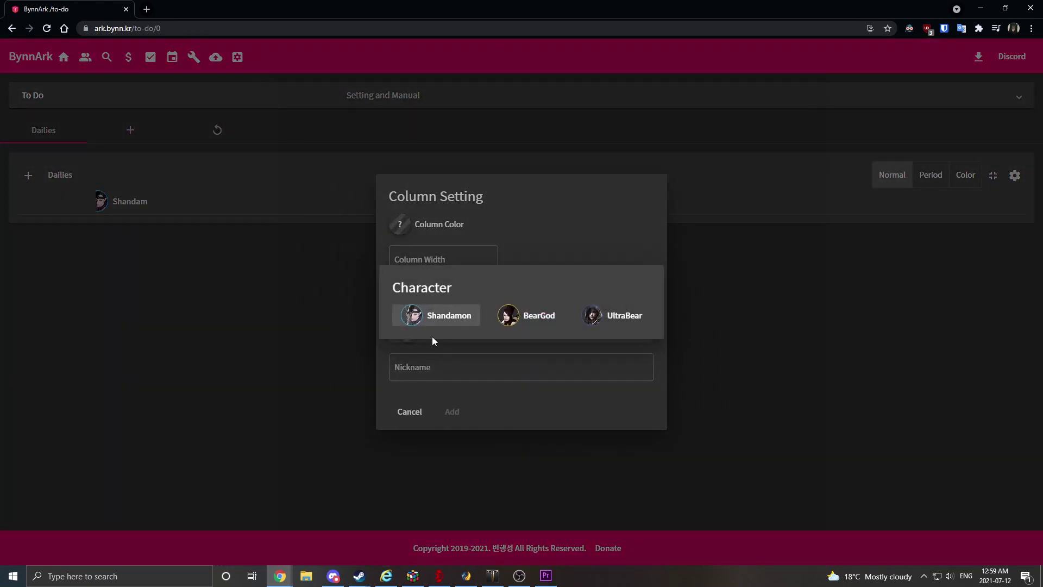
pyautogui.click(516, 312)
pyautogui.click(451, 413)
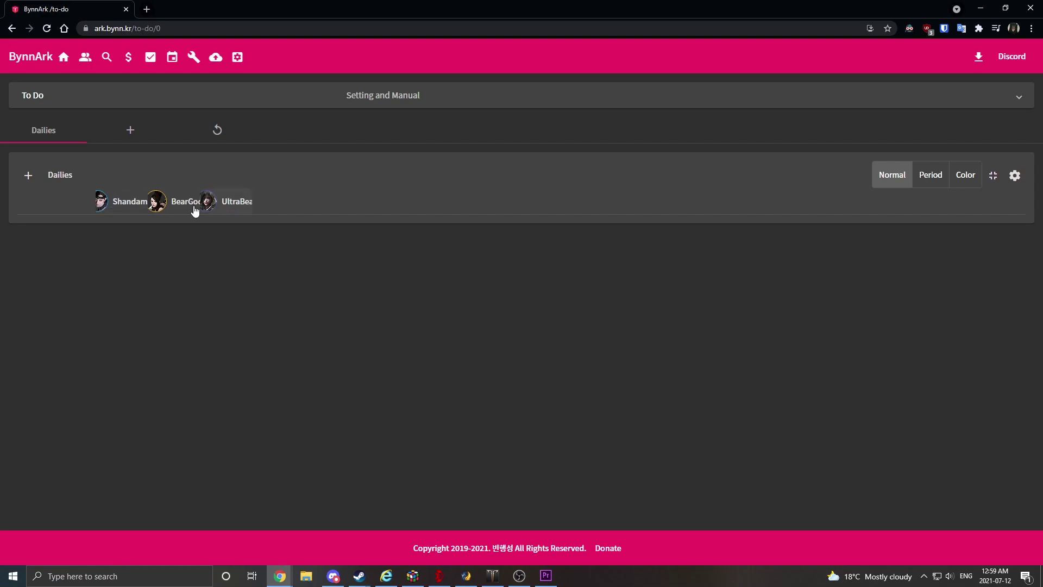
# Step: Widen the Shandamon, BearGod and UltraBear columns, giving UltraBear column width 3
pyautogui.click(125, 207)
pyautogui.click(481, 262)
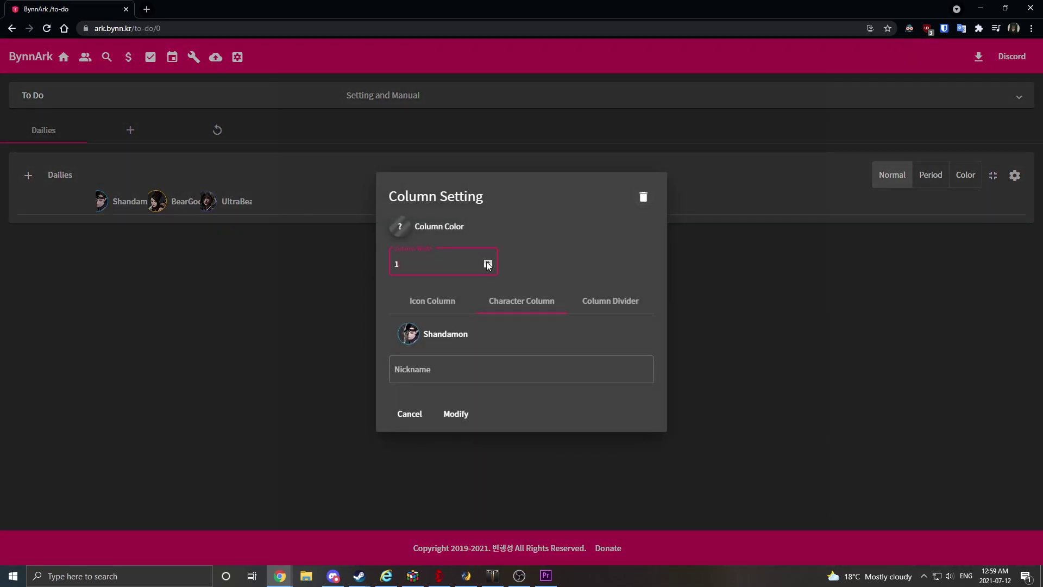
pyautogui.click(460, 414)
pyautogui.click(198, 205)
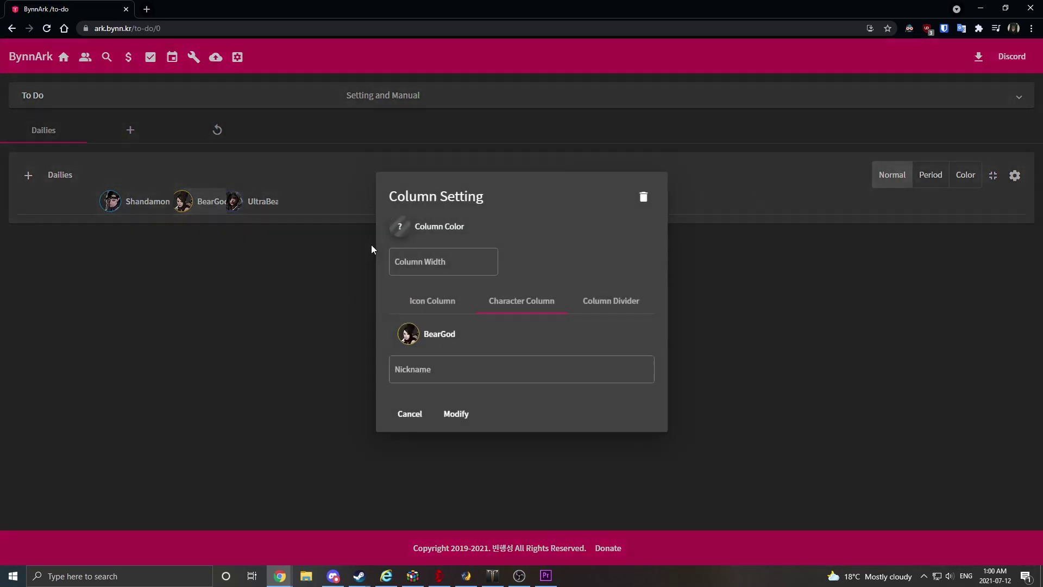
pyautogui.click(487, 260)
pyautogui.click(455, 414)
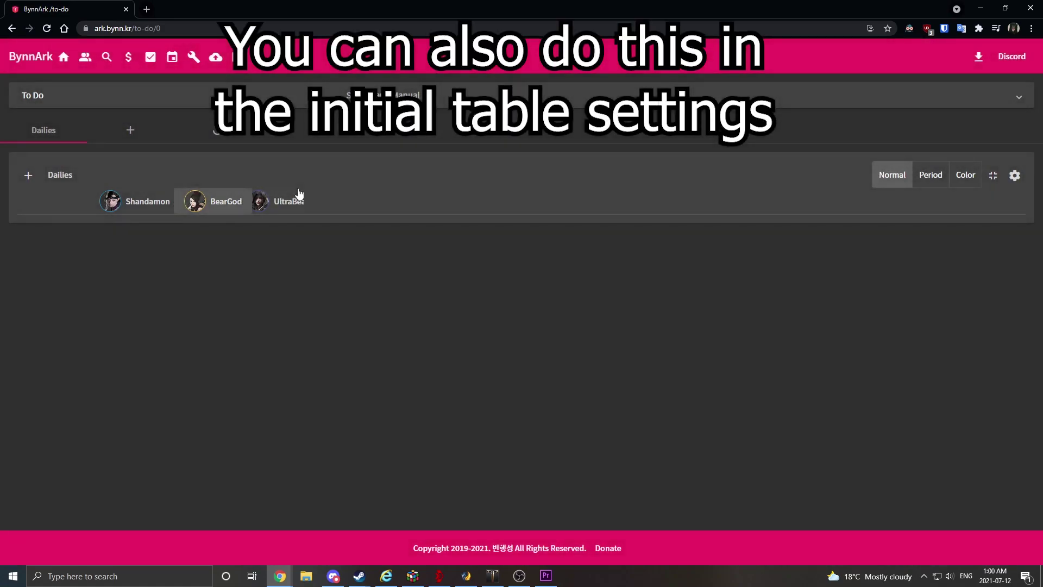
pyautogui.click(298, 198)
pyautogui.click(481, 262)
pyautogui.click(487, 261)
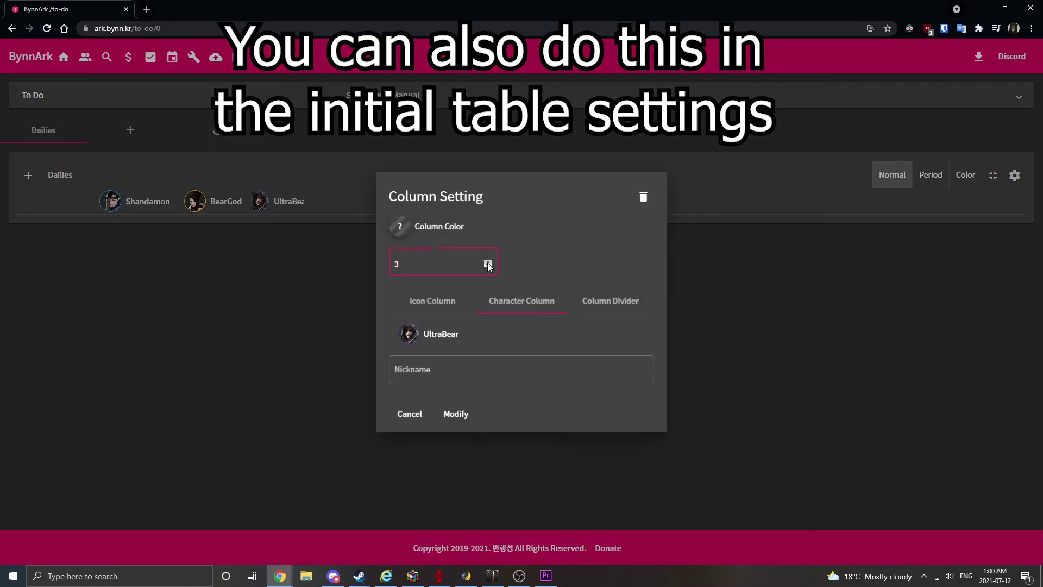
pyautogui.click(460, 414)
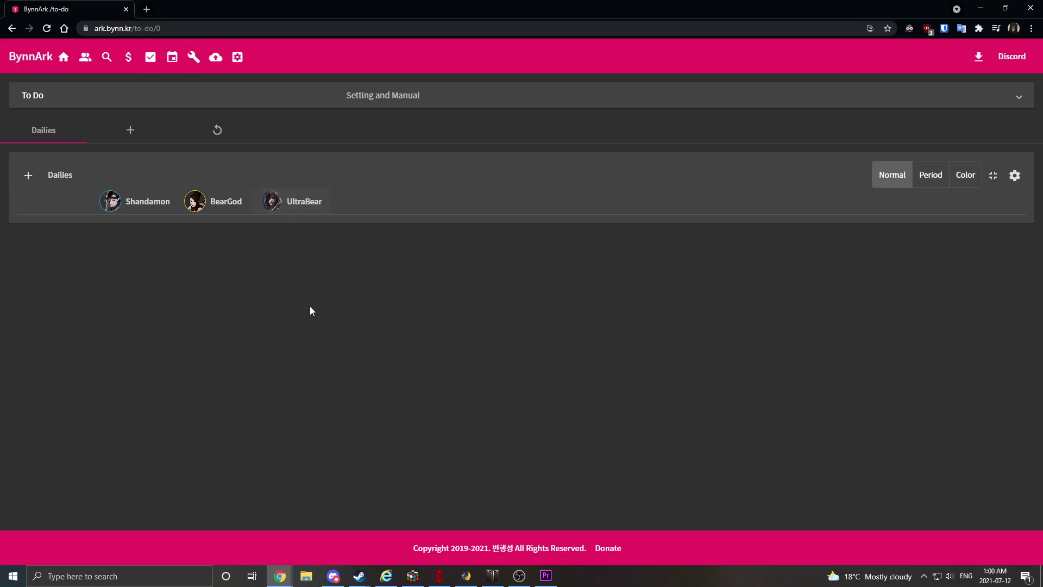
# Step: Add a daily-reset 'Chaos Dungeon' row with the Chaos Dungeon icon to Dailies
pyautogui.click(28, 176)
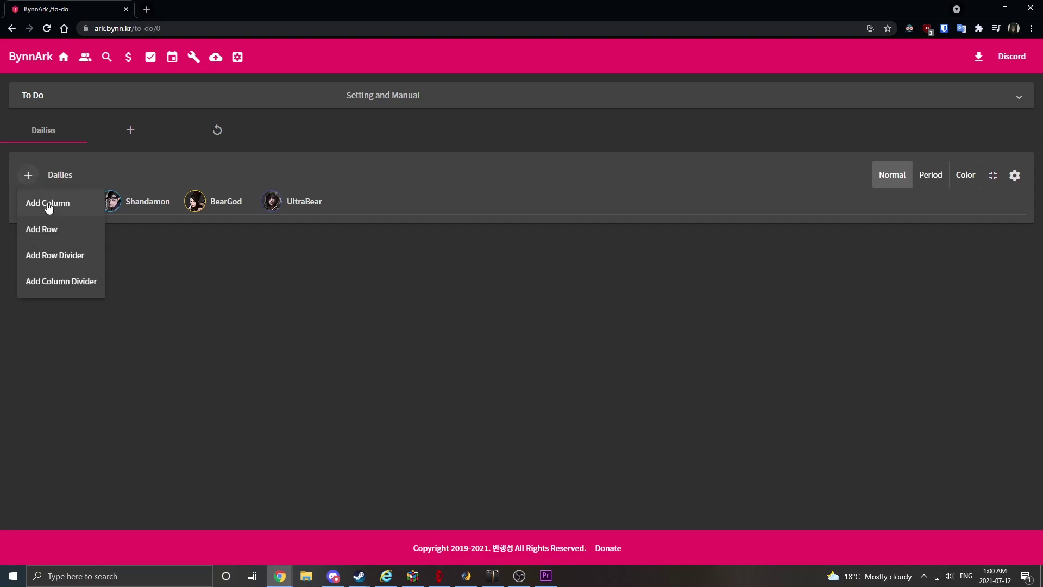
pyautogui.click(59, 228)
pyautogui.click(503, 406)
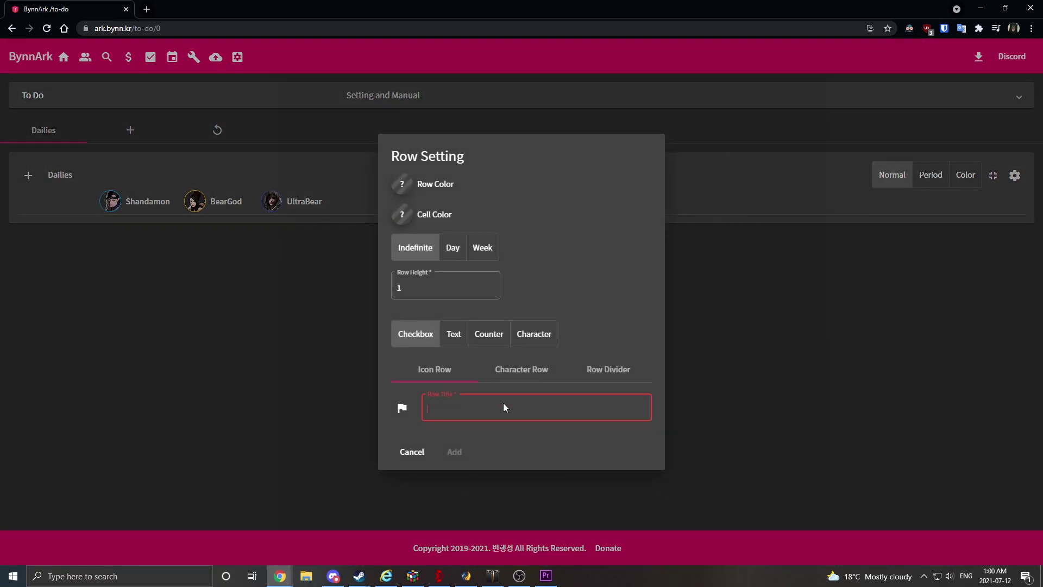
pyautogui.write('Chaos Dungeons')
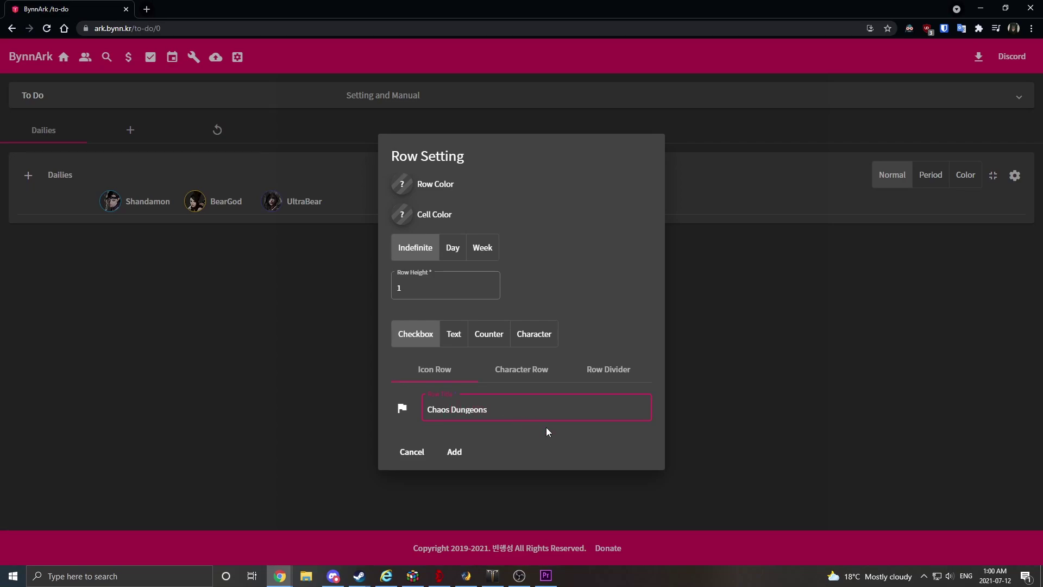
pyautogui.click(440, 422)
pyautogui.click(406, 412)
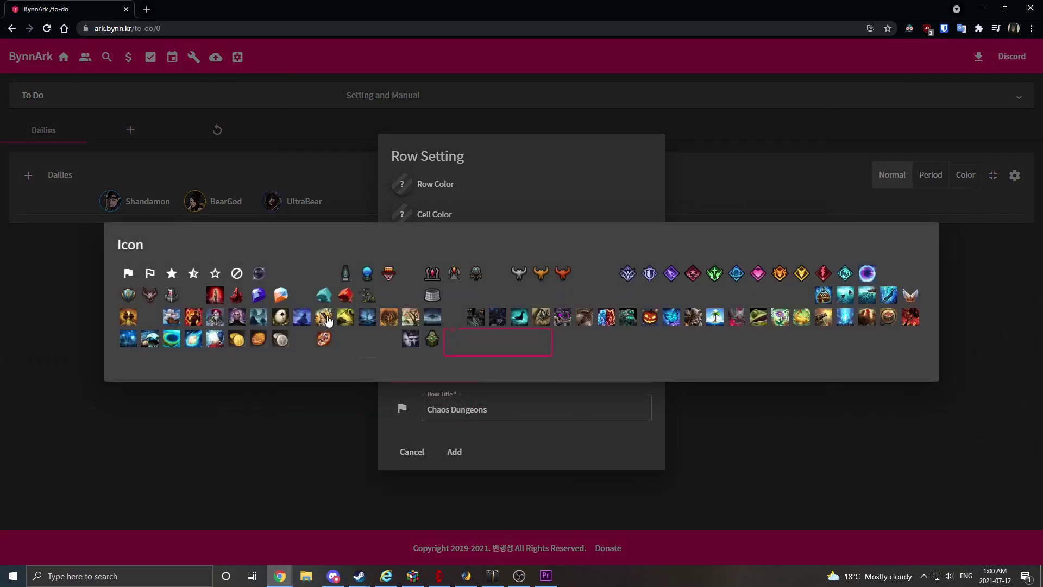
pyautogui.click(280, 274)
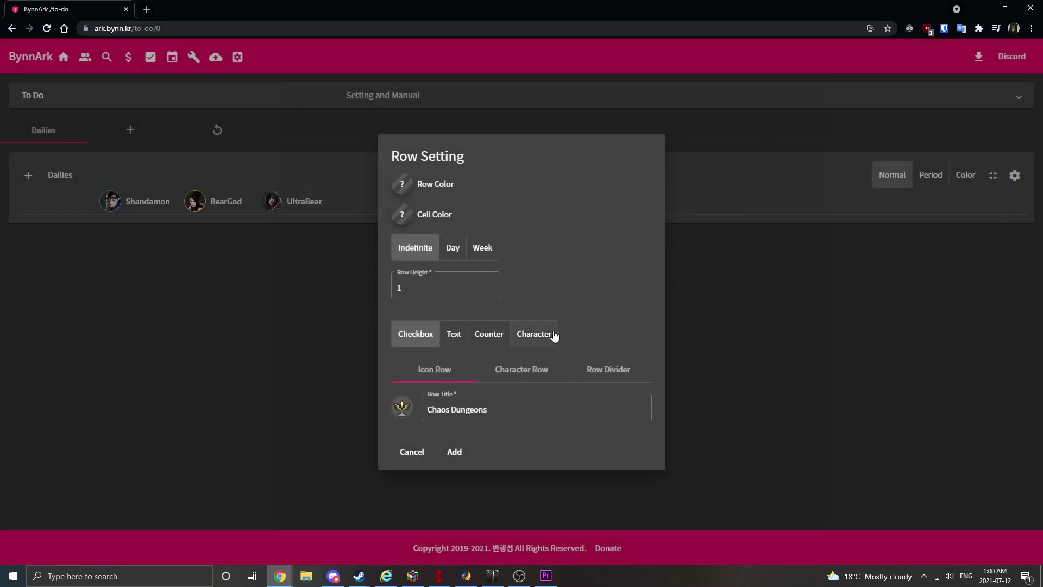
pyautogui.click(453, 249)
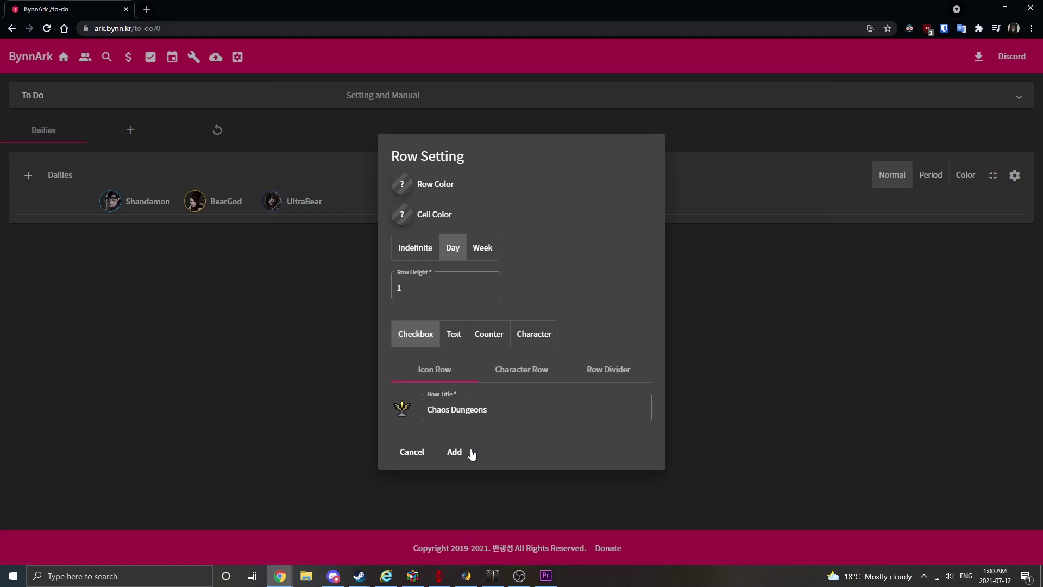
pyautogui.click(454, 451)
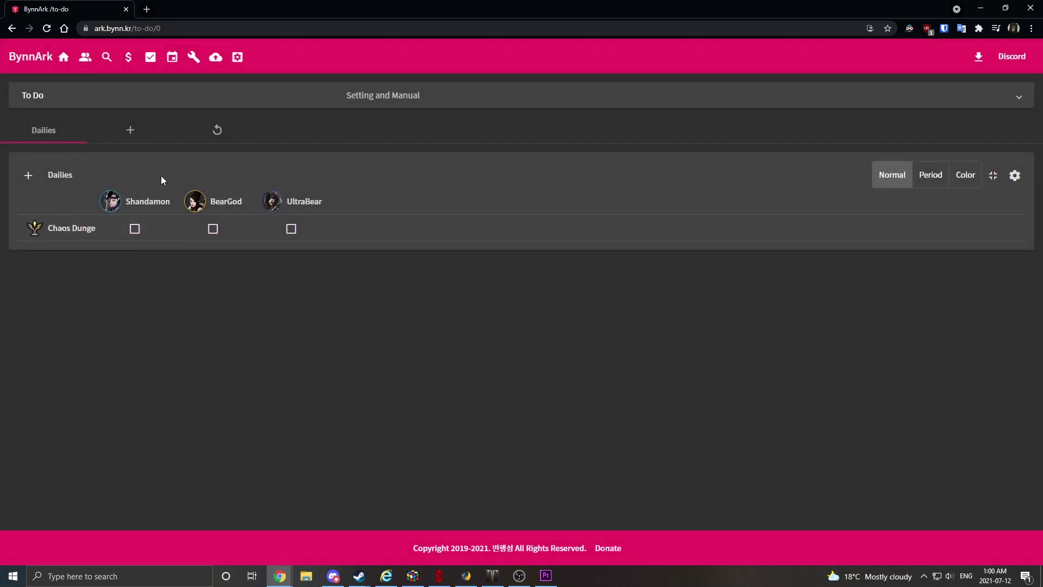
pyautogui.click(64, 228)
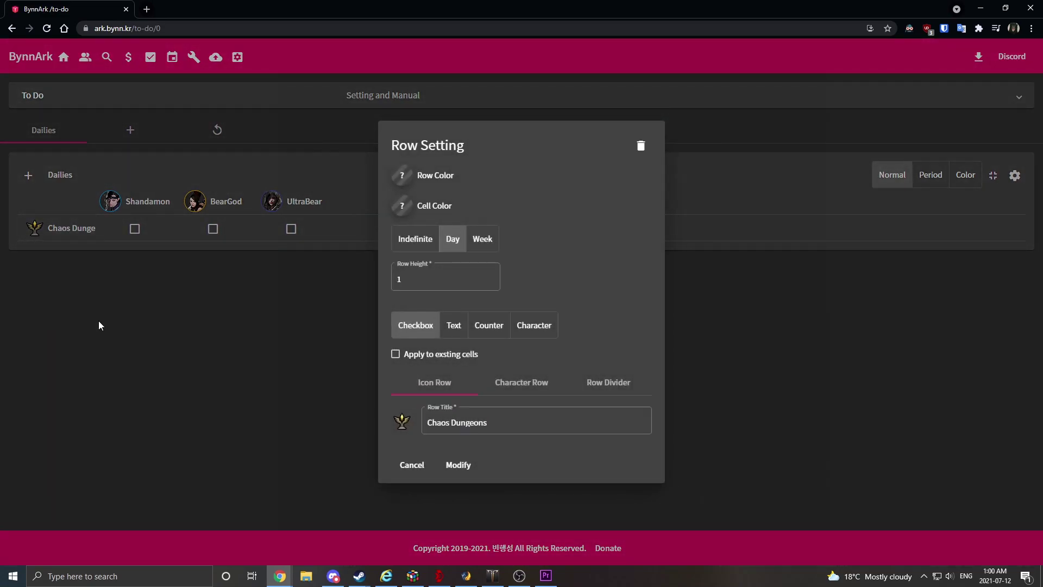
pyautogui.click(99, 321)
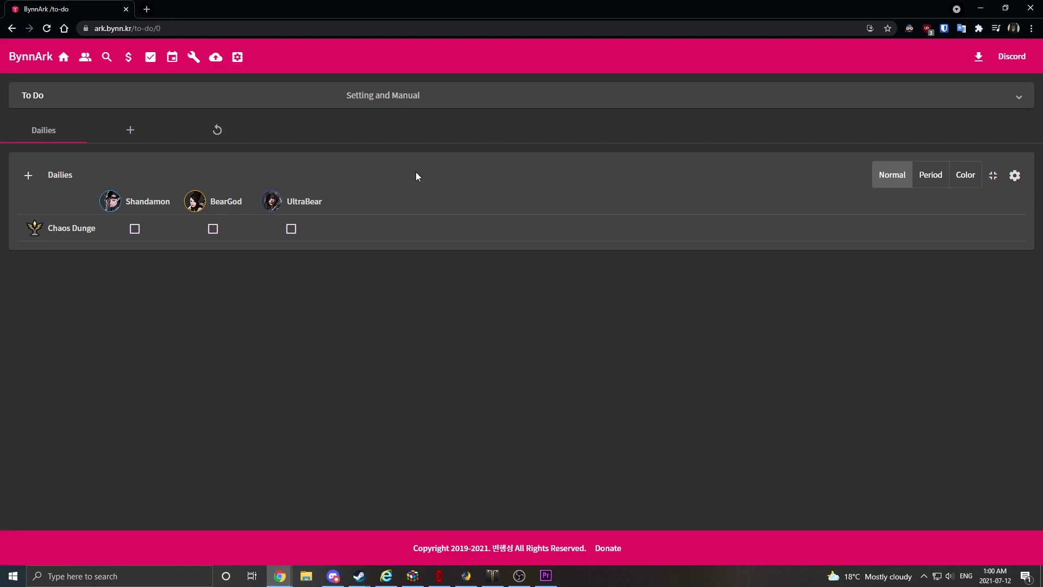
# Step: Tick the Chaos Dungeons box for Shandamon, BearGod and UltraBear, leaving all three checked
pyautogui.click(136, 230)
pyautogui.click(214, 230)
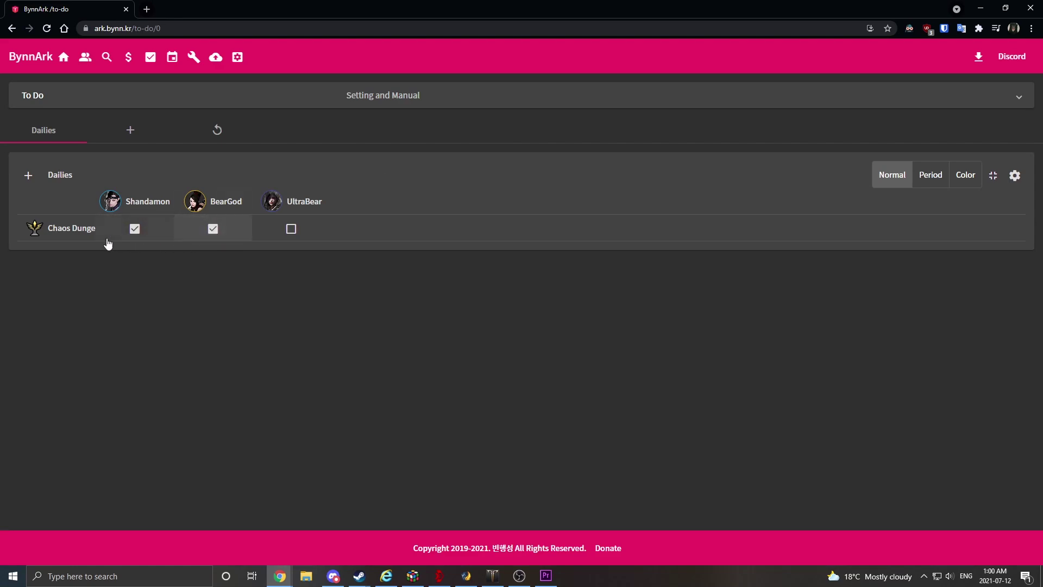
pyautogui.click(259, 233)
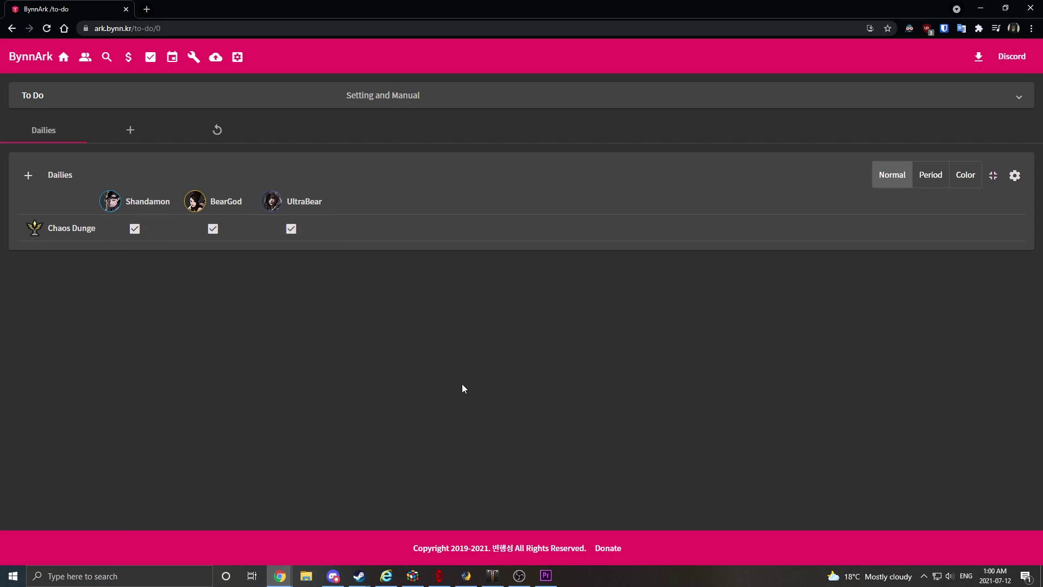
pyautogui.click(134, 228)
pyautogui.click(213, 229)
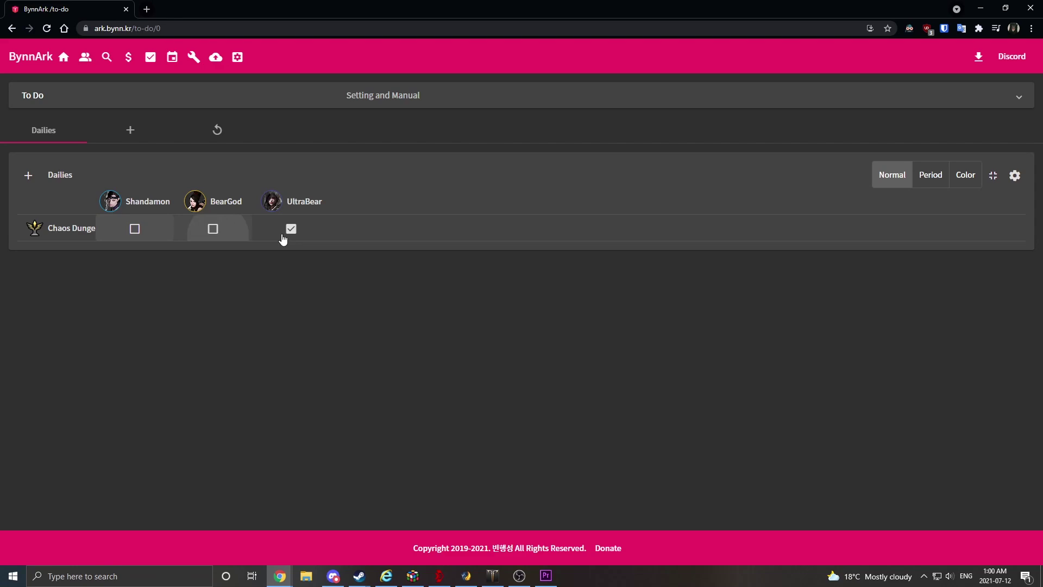
pyautogui.click(291, 229)
pyautogui.click(135, 228)
pyautogui.click(213, 229)
pyautogui.click(291, 229)
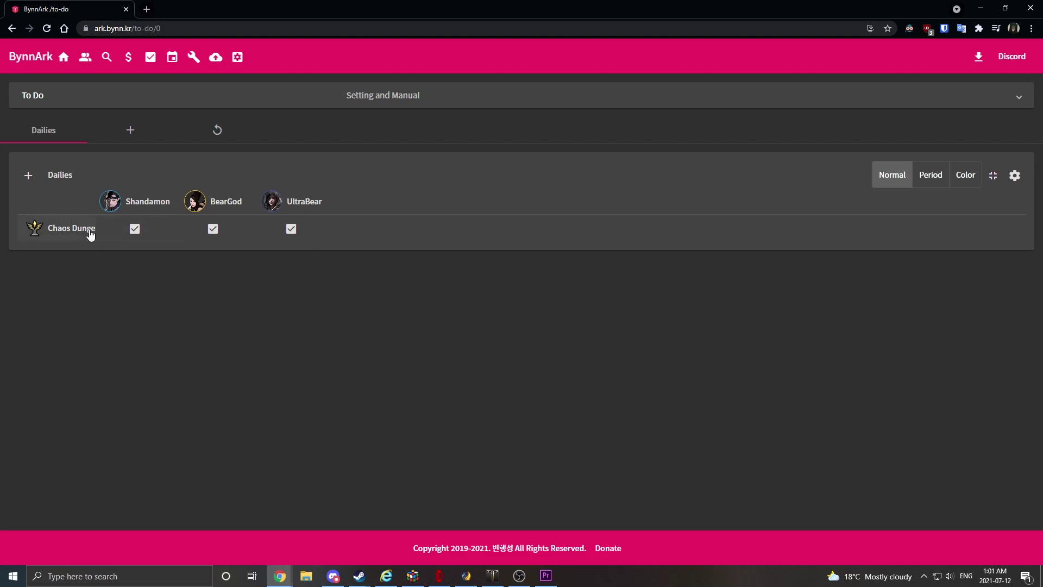
# Step: Change the Dailies table to row header width 4 and column width 3
pyautogui.click(60, 175)
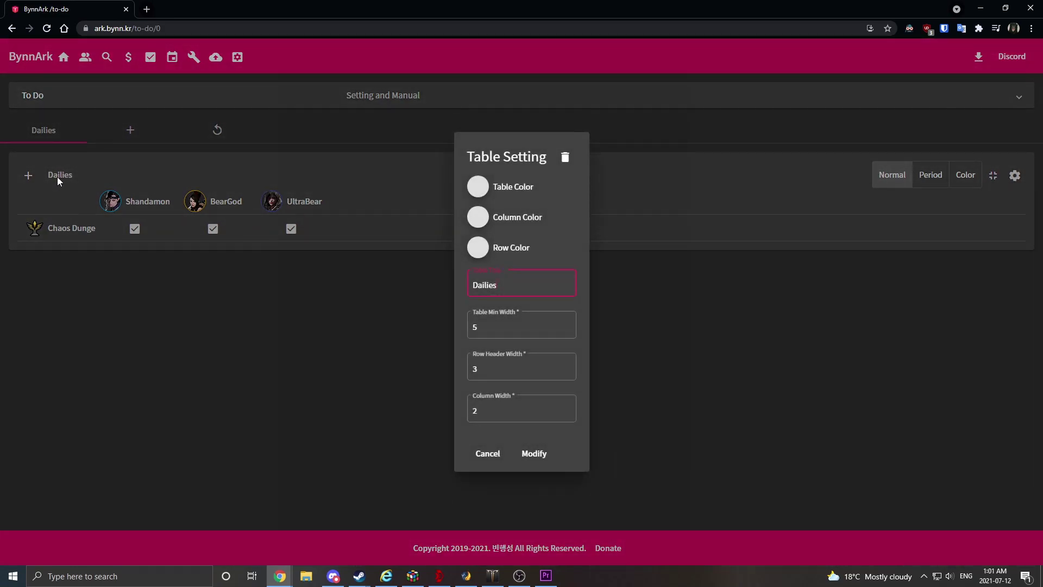
pyautogui.click(509, 370)
pyautogui.click(566, 366)
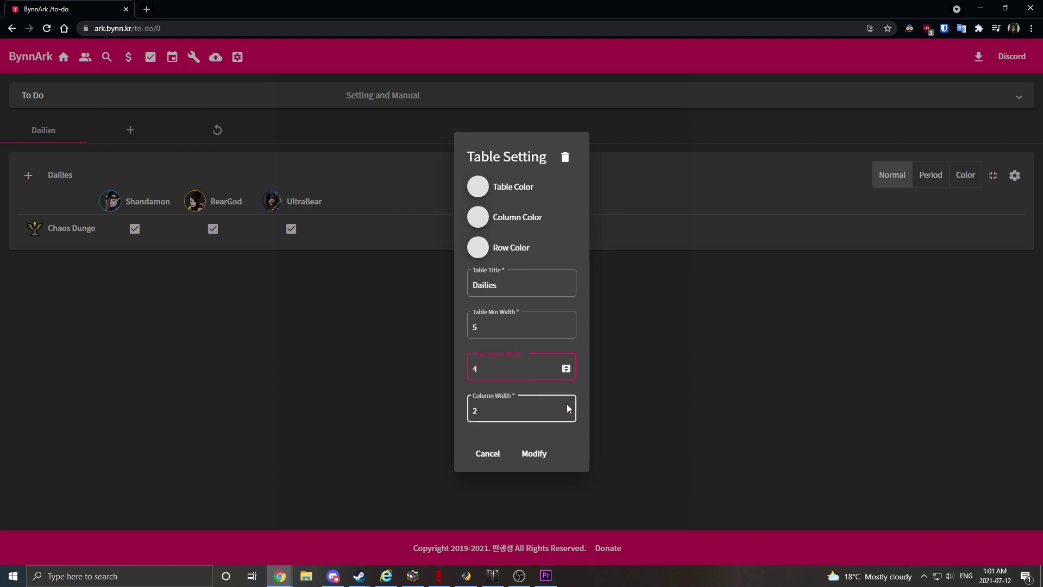
pyautogui.click(566, 408)
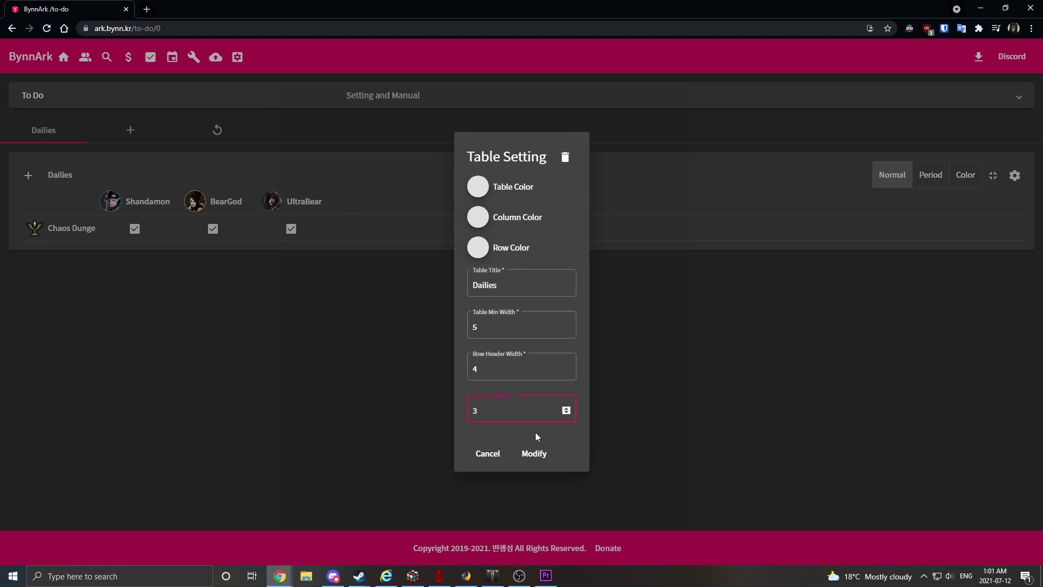
pyautogui.click(535, 453)
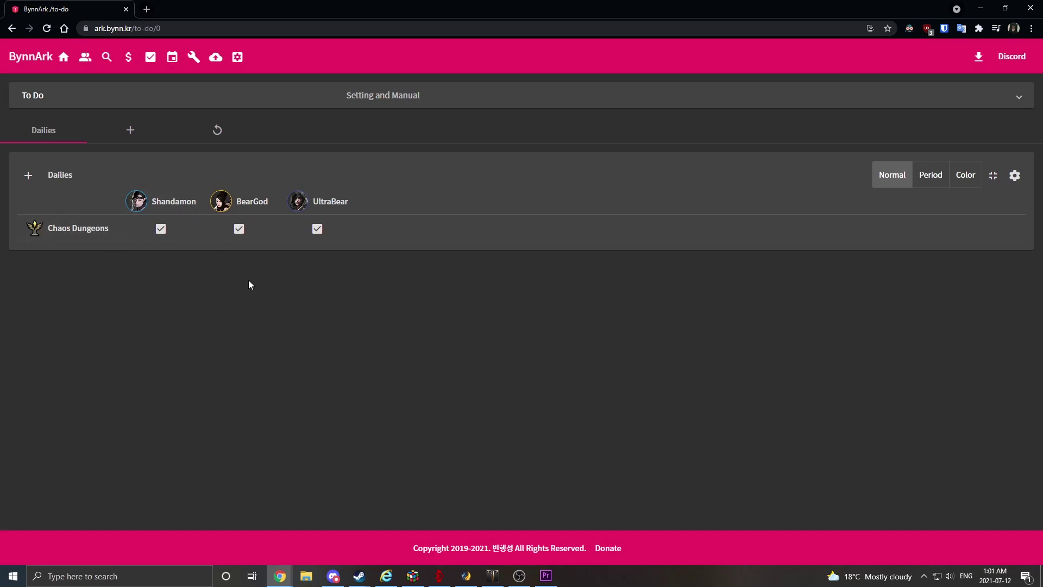
# Step: Add an 'Eponas' row with the green diamond icon that resets daily
pyautogui.click(30, 176)
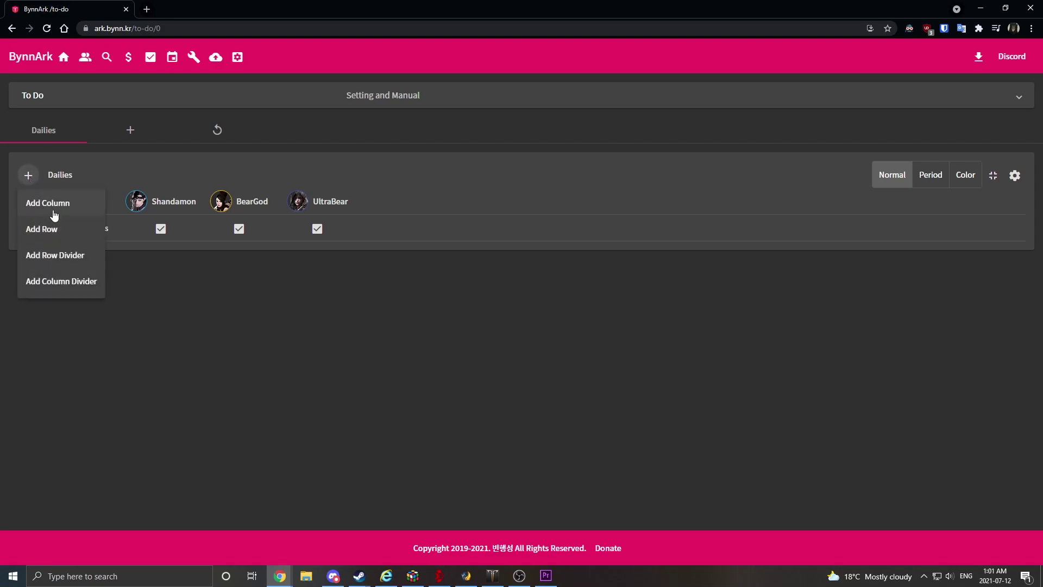
pyautogui.click(54, 228)
pyautogui.write('Epo')
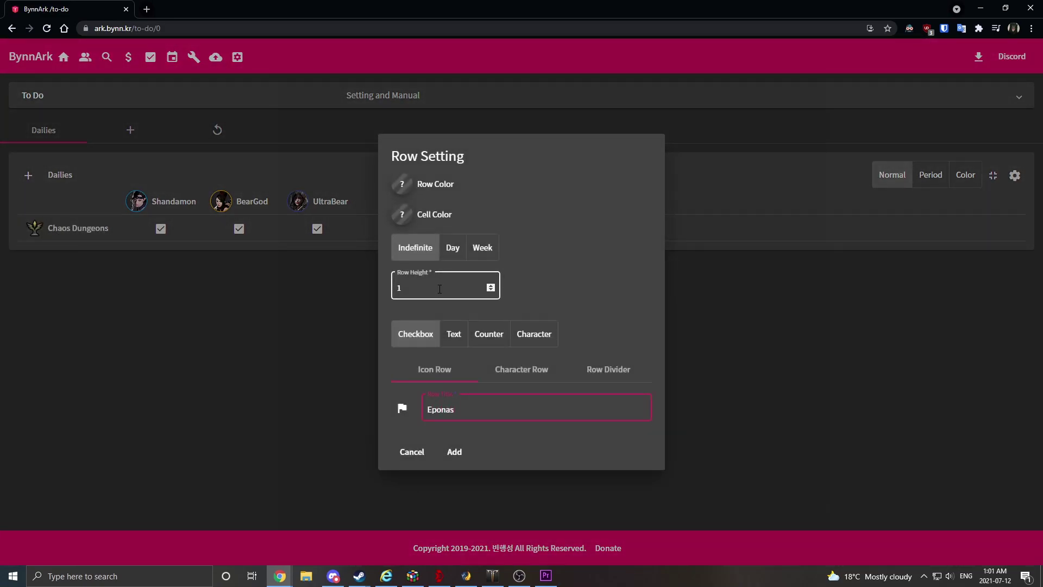
pyautogui.write('nas')
pyautogui.click(402, 407)
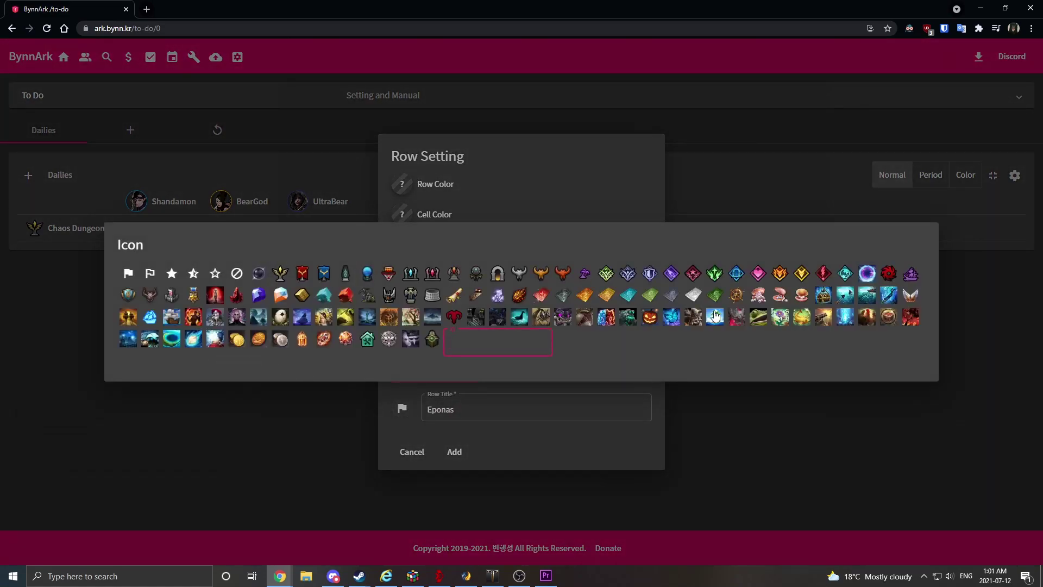
pyautogui.click(606, 273)
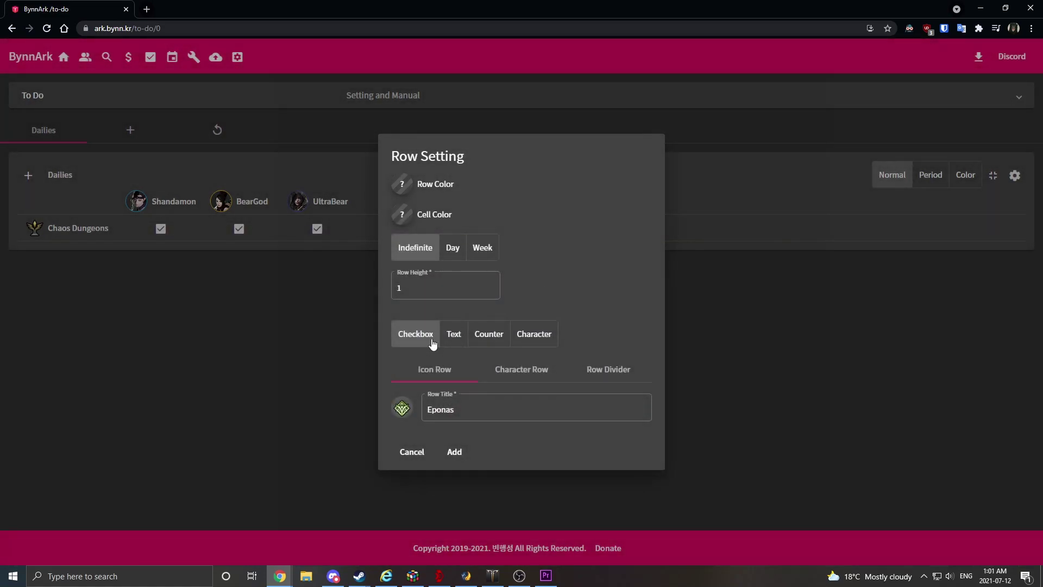
pyautogui.click(452, 247)
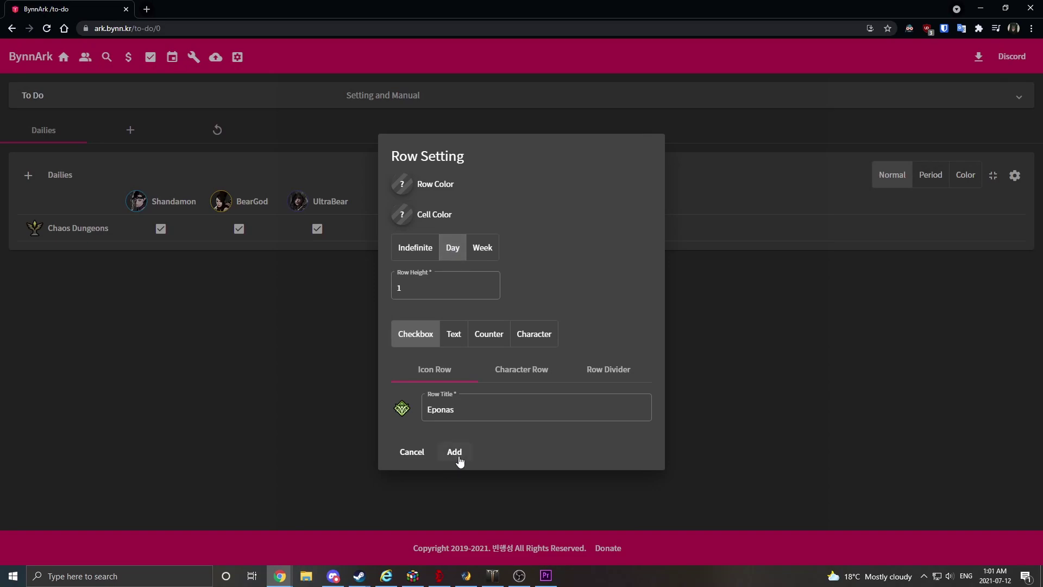
pyautogui.click(455, 452)
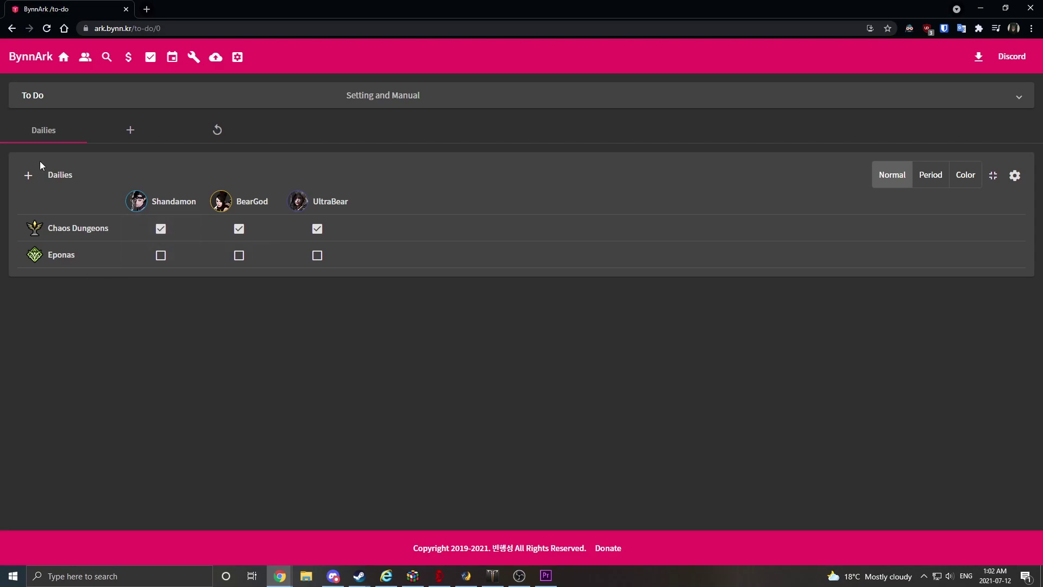
# Step: Add a 'test' row to the Dailies table
pyautogui.click(29, 175)
pyautogui.click(76, 228)
pyautogui.write('te')
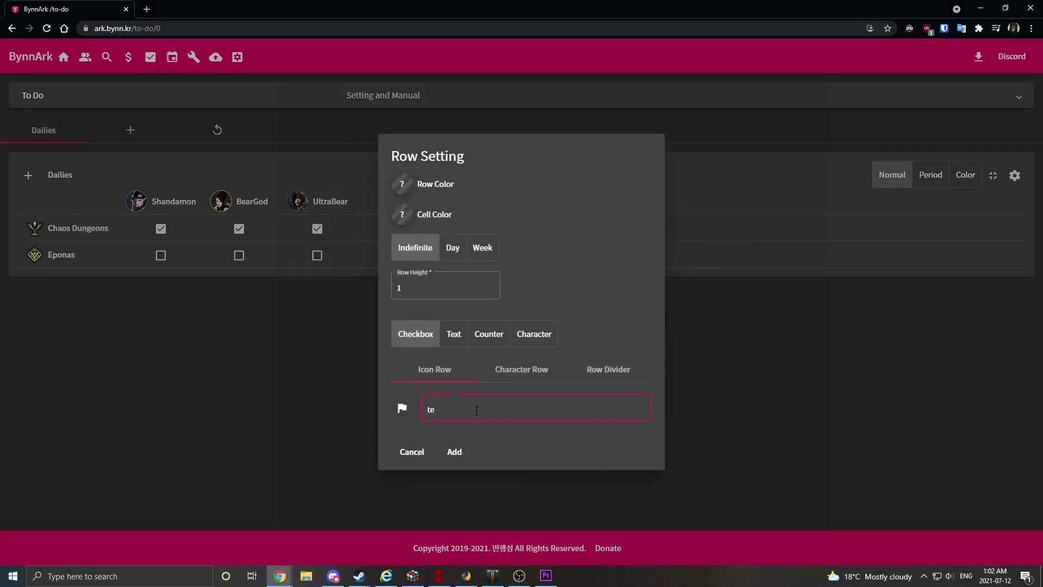
pyautogui.write('st')
pyautogui.click(457, 451)
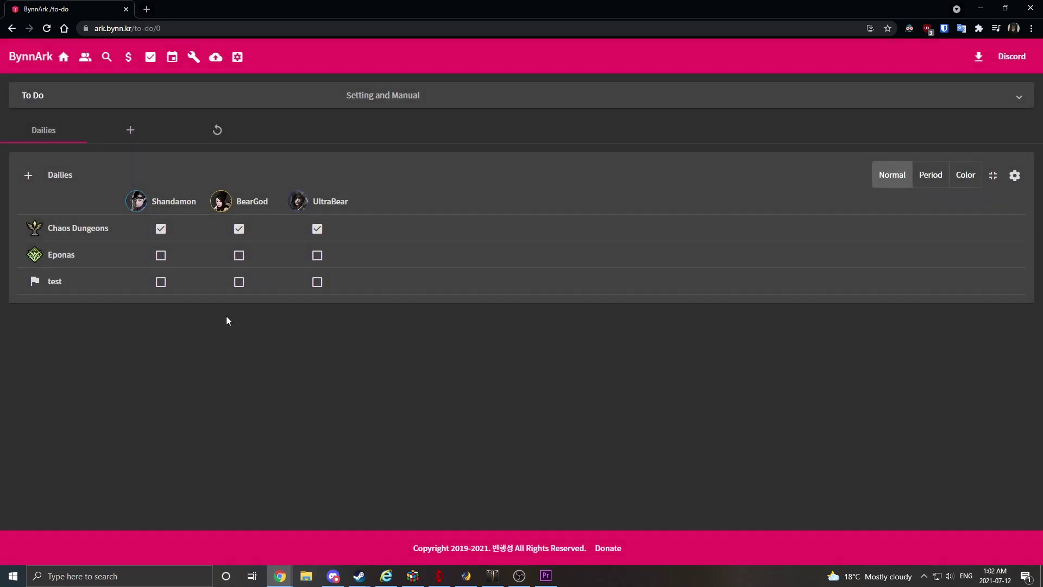
# Step: Cycle Shandamon's test box through checked, unchecked and partial, ending empty
pyautogui.rightClick(161, 283)
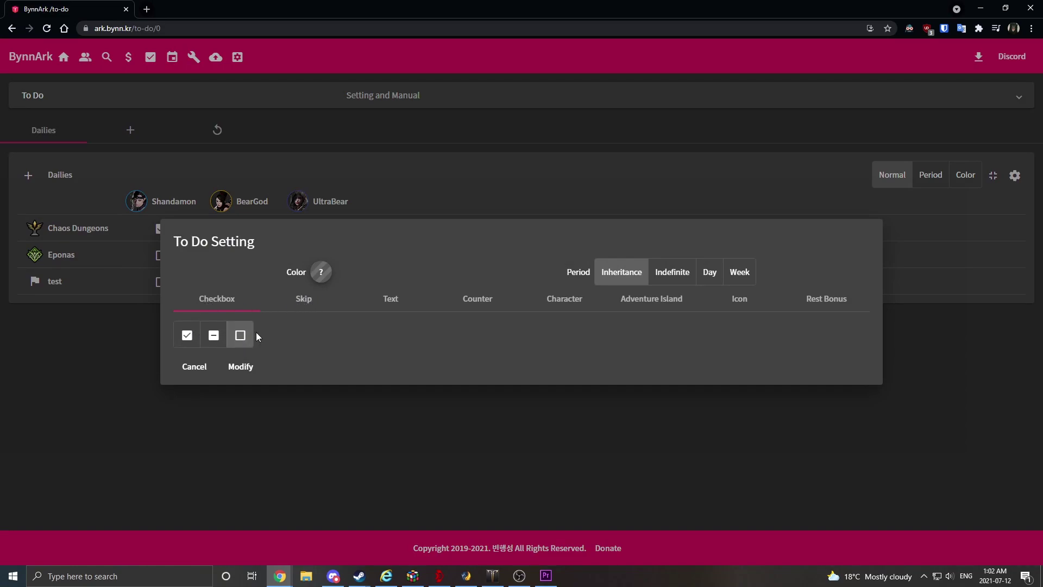
pyautogui.click(194, 370)
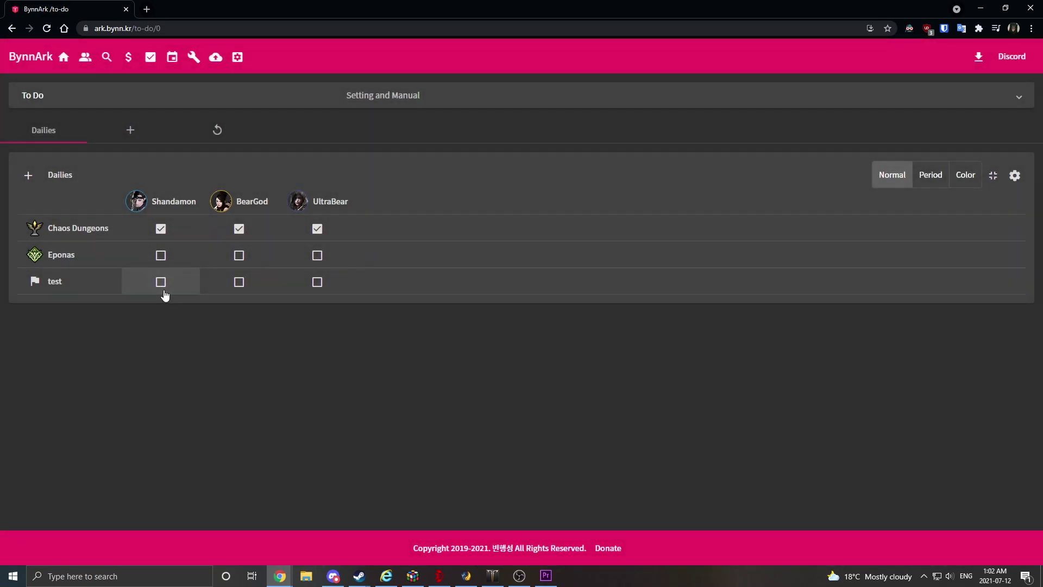
pyautogui.click(162, 289)
pyautogui.click(164, 288)
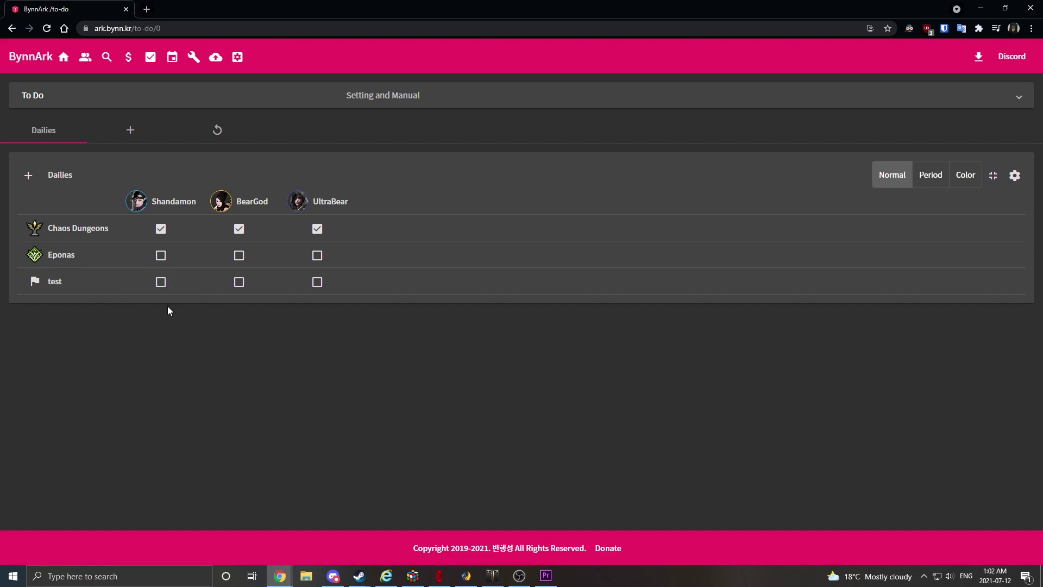
pyautogui.click(176, 294)
pyautogui.click(158, 282)
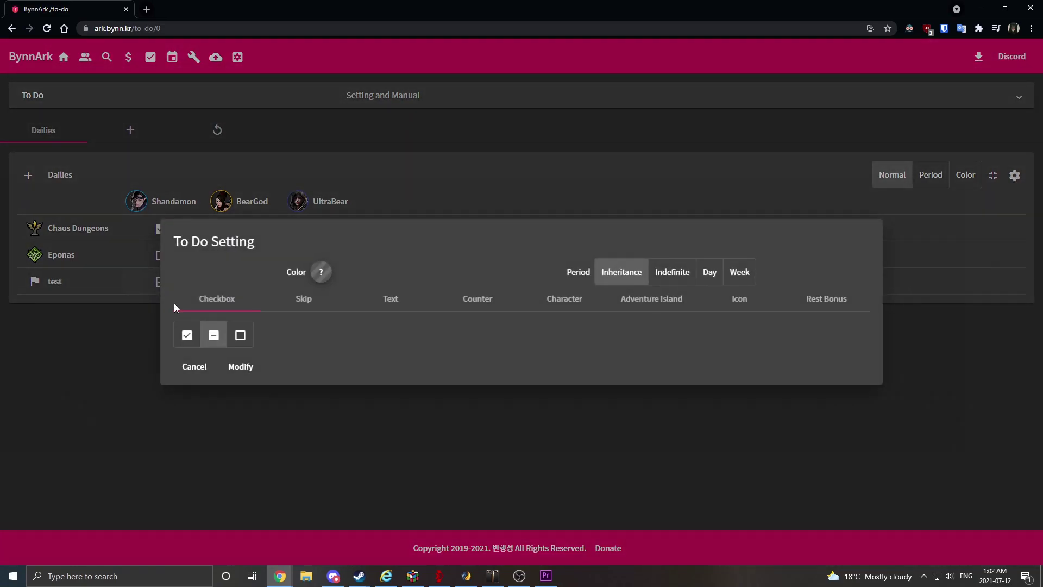
pyautogui.click(162, 285)
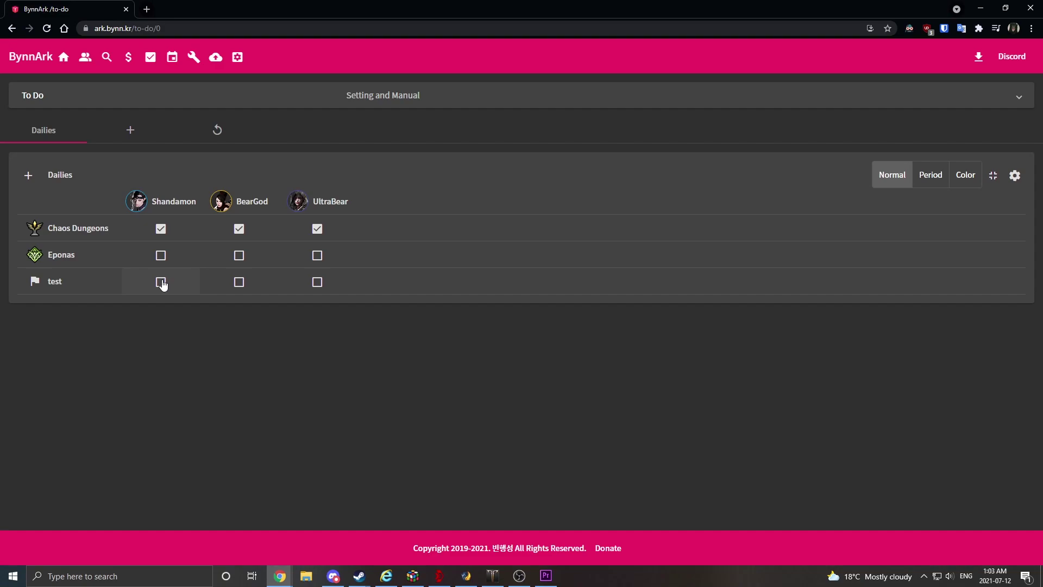
pyautogui.click(157, 282)
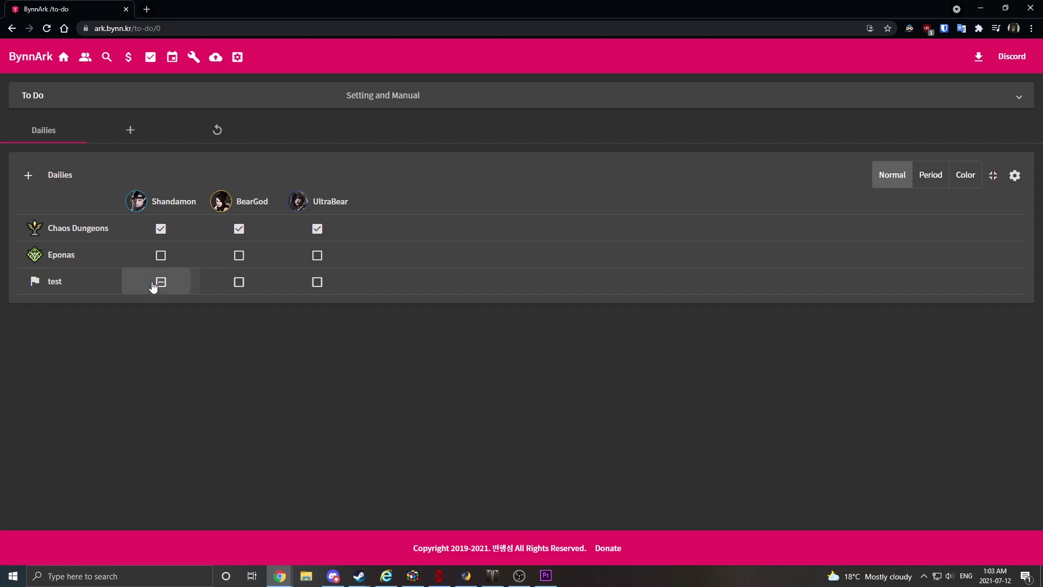
pyautogui.doubleClick(169, 285)
# Step: Mark Shandamon's test cell as skipped until today, 7/11/2021, via the Skip tab
pyautogui.click(309, 306)
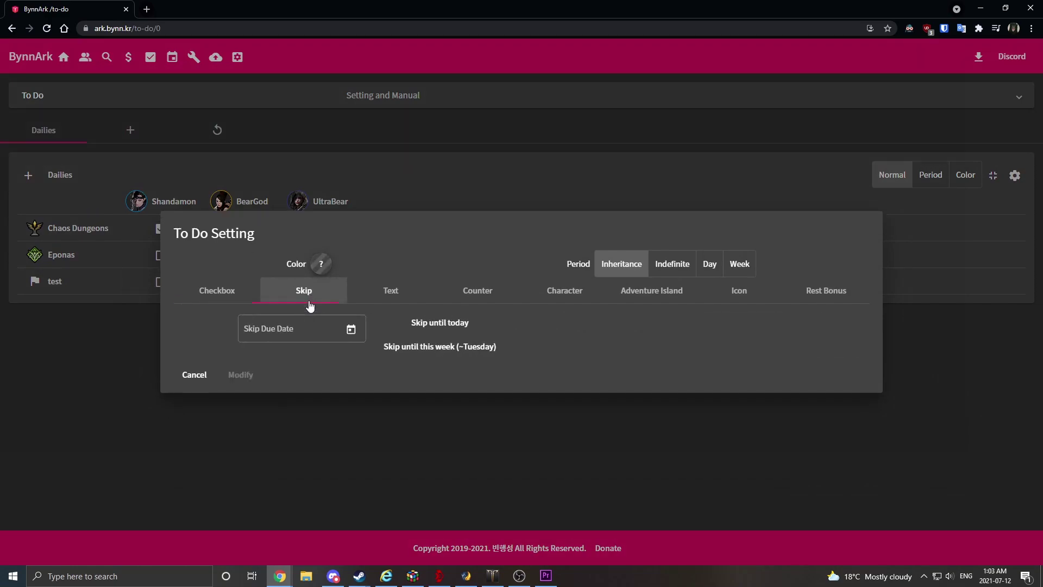
pyautogui.click(256, 302)
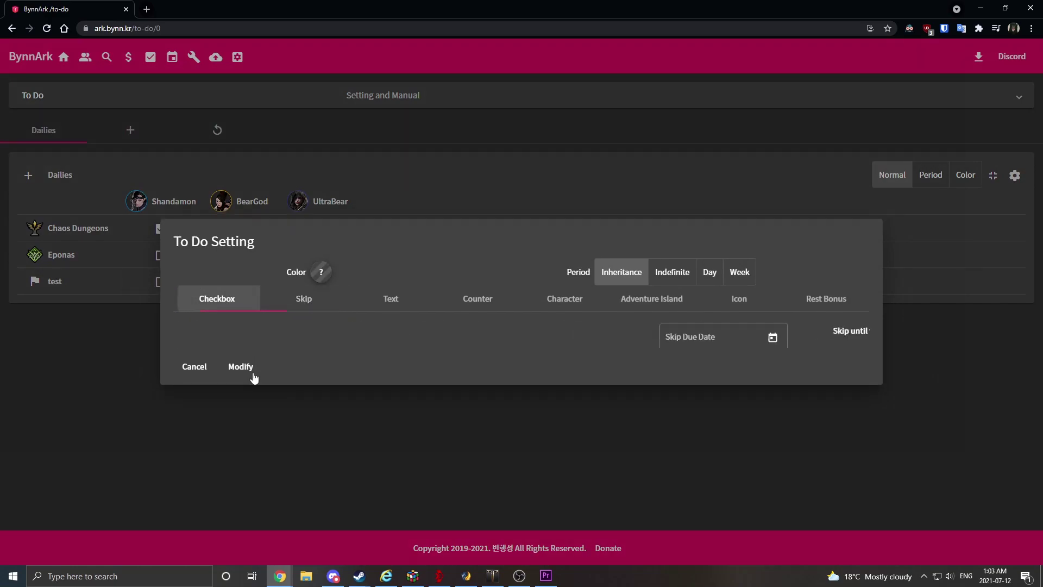
pyautogui.click(243, 369)
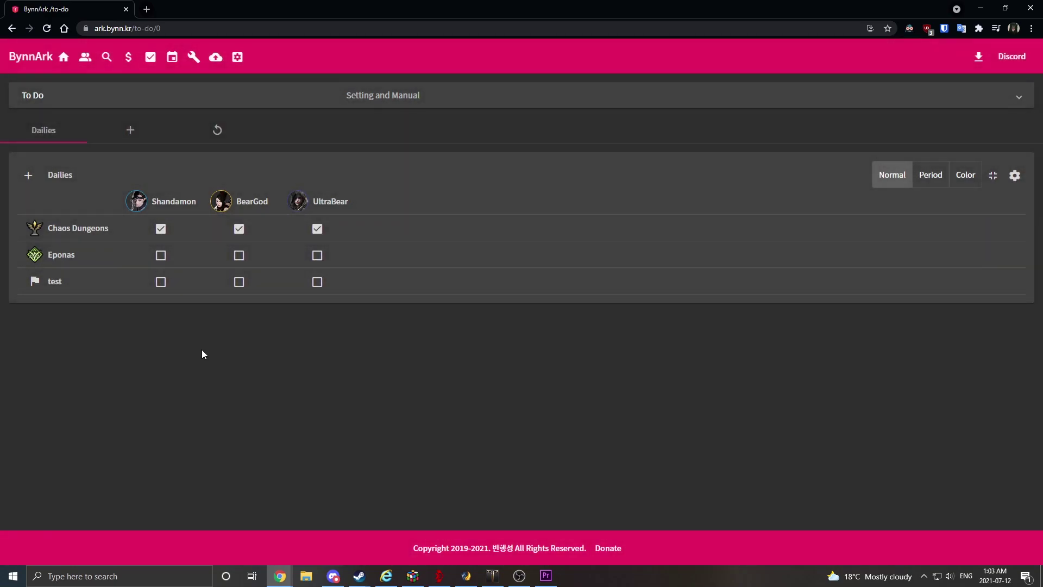
pyautogui.click(175, 289)
pyautogui.click(317, 305)
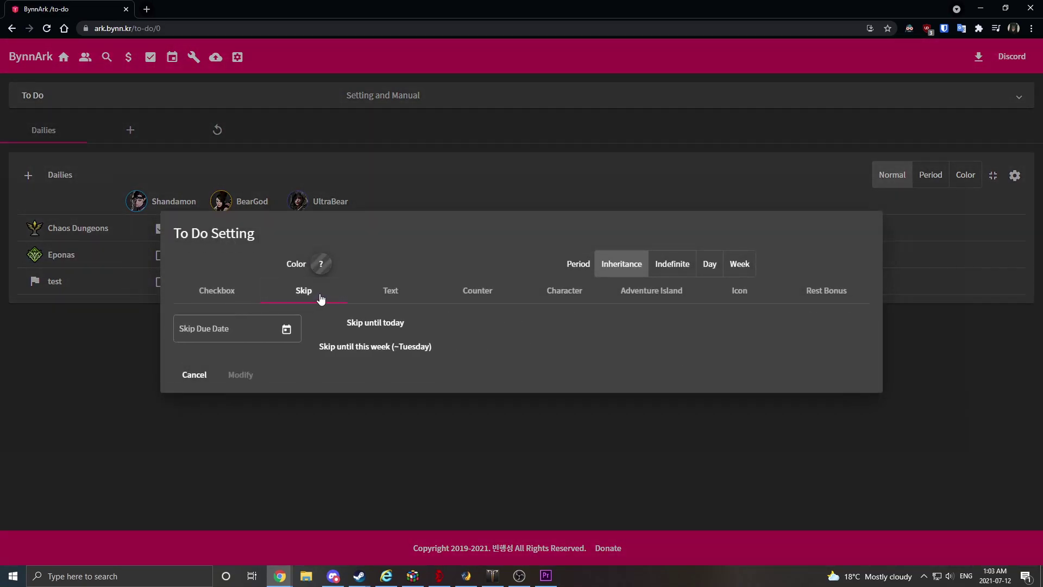
pyautogui.click(375, 322)
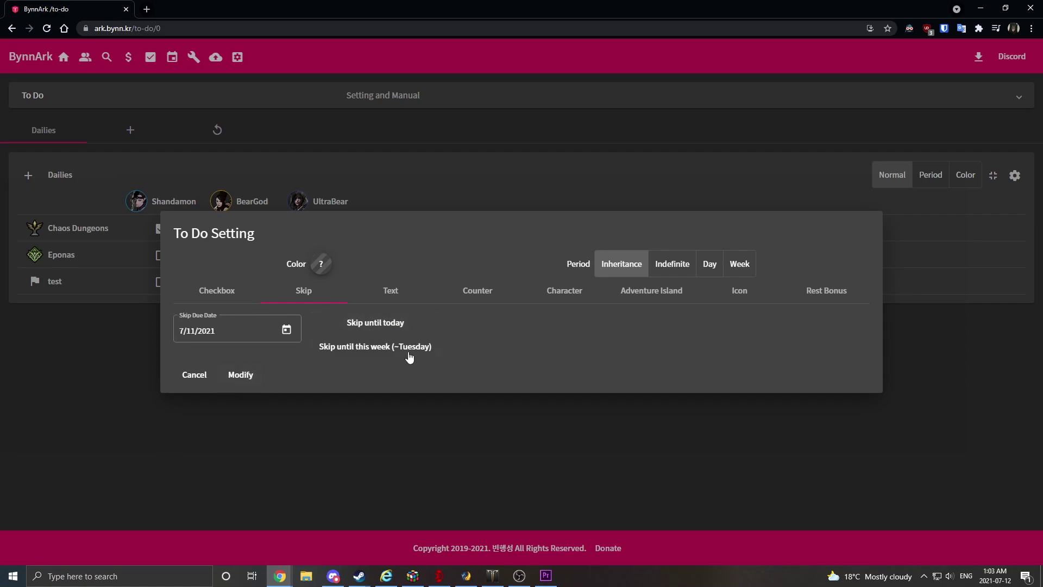
pyautogui.click(375, 324)
pyautogui.click(255, 374)
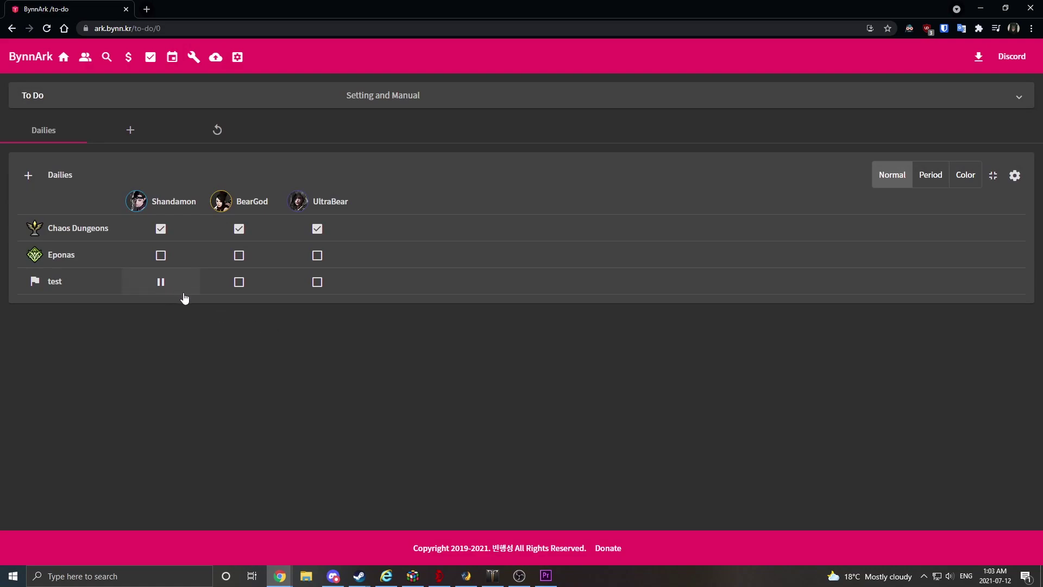
# Step: Reopen the skip settings and browse the date picker to the next month and back to July 2021
pyautogui.click(165, 292)
pyautogui.click(289, 329)
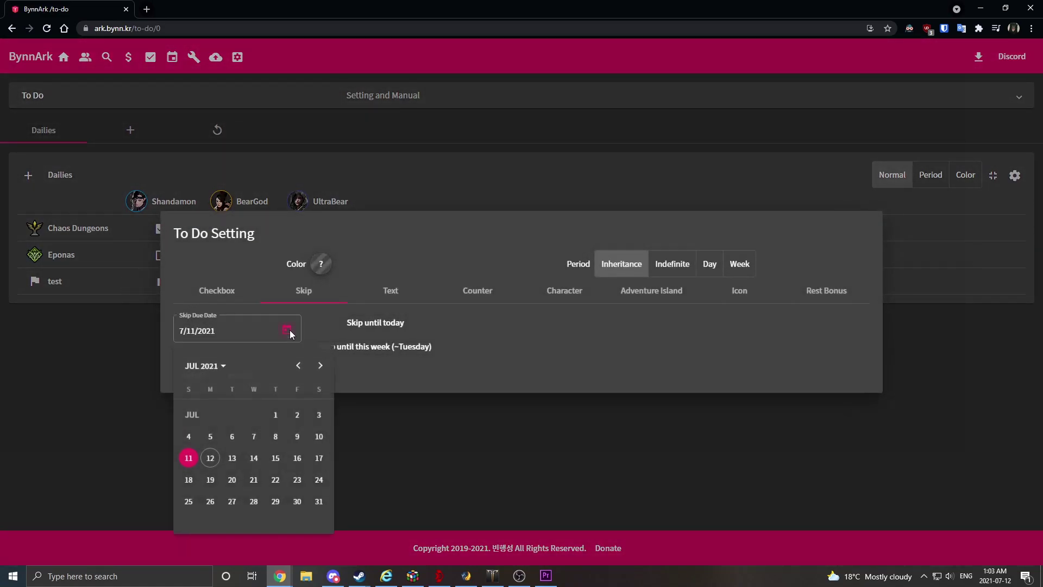
pyautogui.click(320, 366)
pyautogui.click(299, 365)
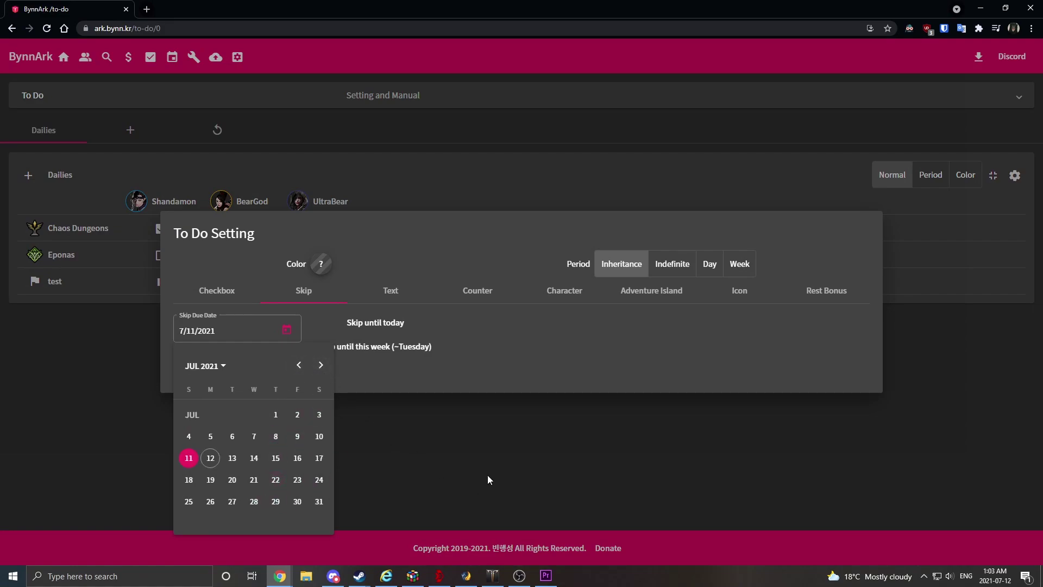
pyautogui.click(533, 364)
pyautogui.click(404, 304)
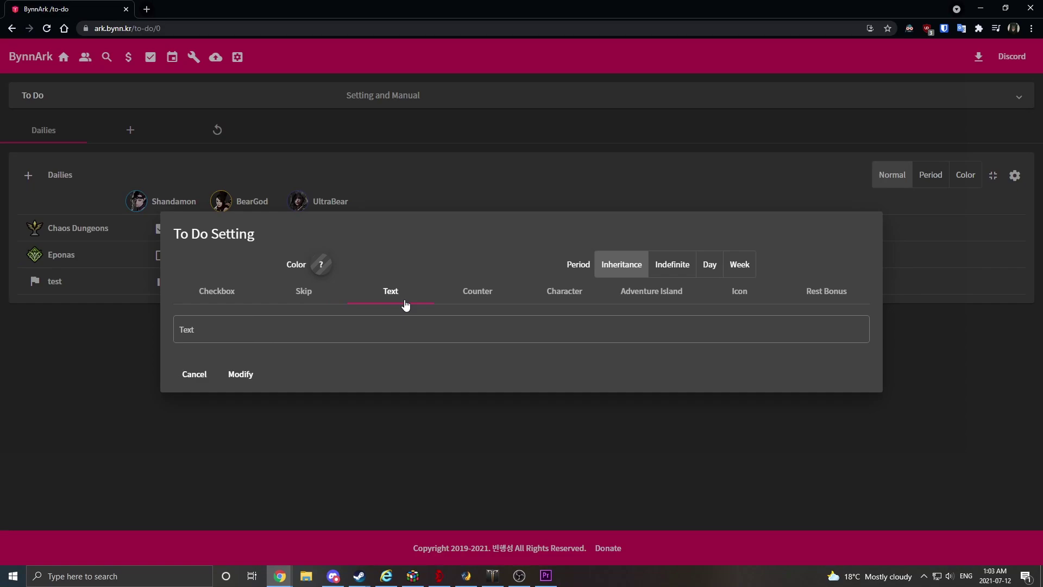
# Step: Make Shandamon's test cell a text cell reading 'hello'
pyautogui.click(387, 328)
pyautogui.write('hello')
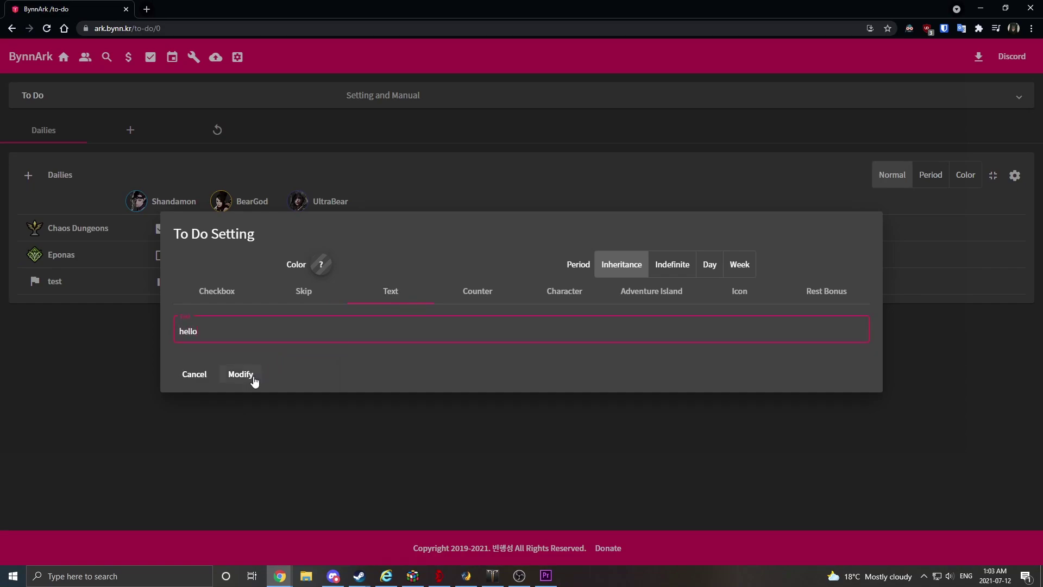
pyautogui.click(251, 376)
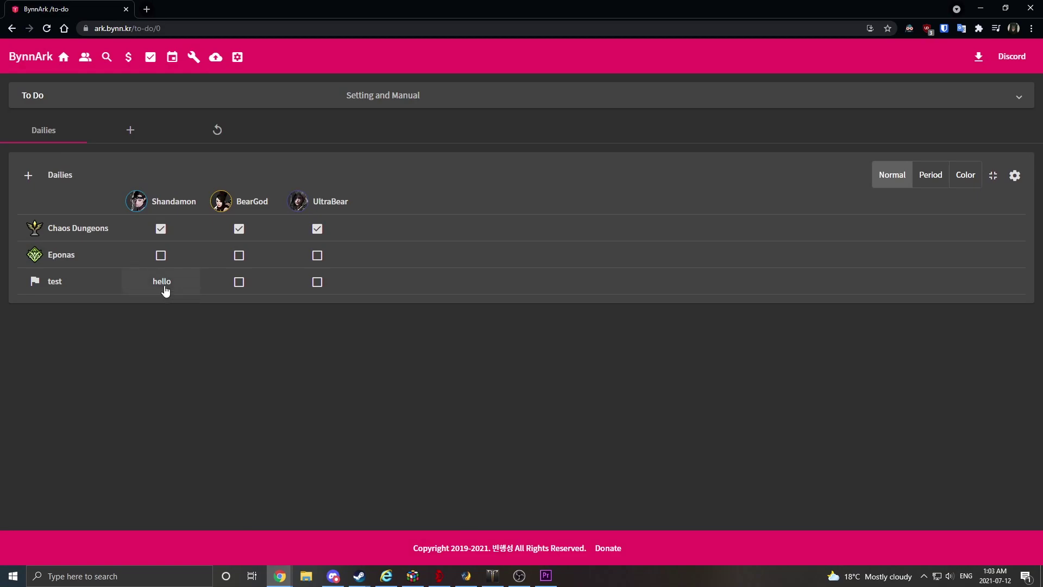
# Step: Delete the 'hello' text and save, leaving the cell blank
pyautogui.click(165, 291)
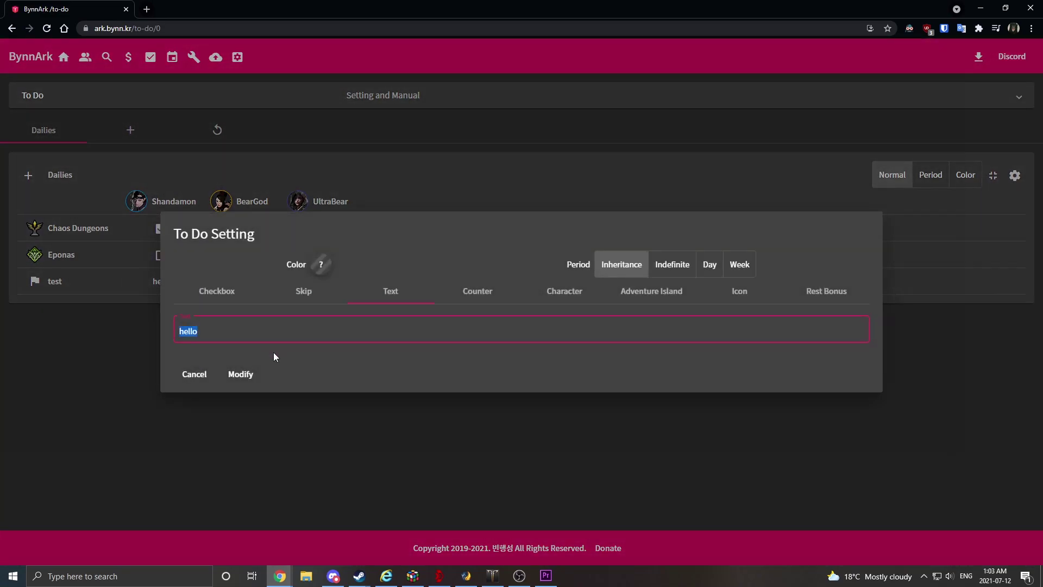
pyautogui.press('BackSpace')
pyautogui.click(243, 374)
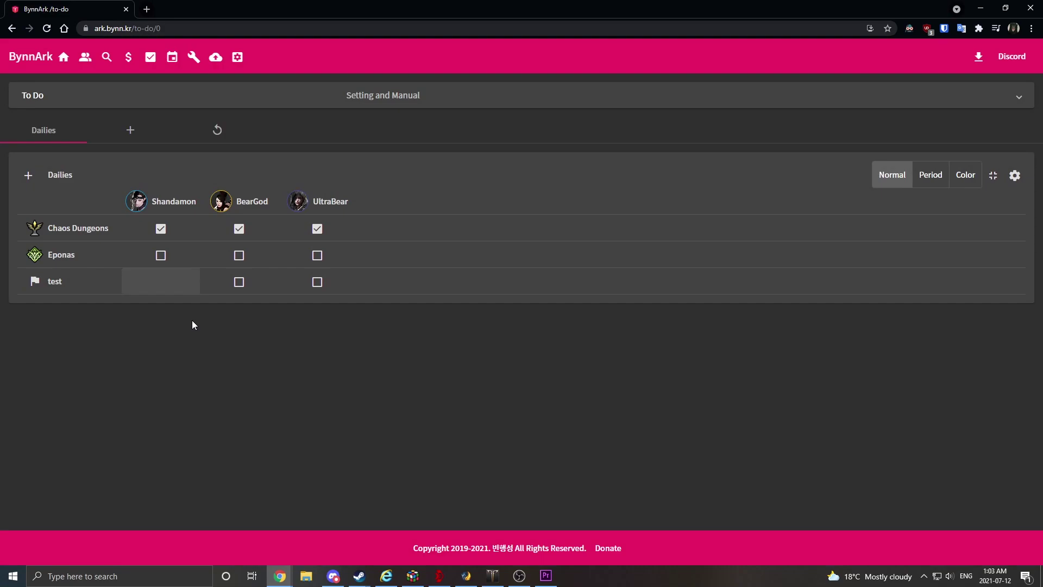
# Step: Switch Shandamon's test cell to a Counter and look over its value, maximum and minimum fields
pyautogui.click(162, 291)
pyautogui.click(494, 297)
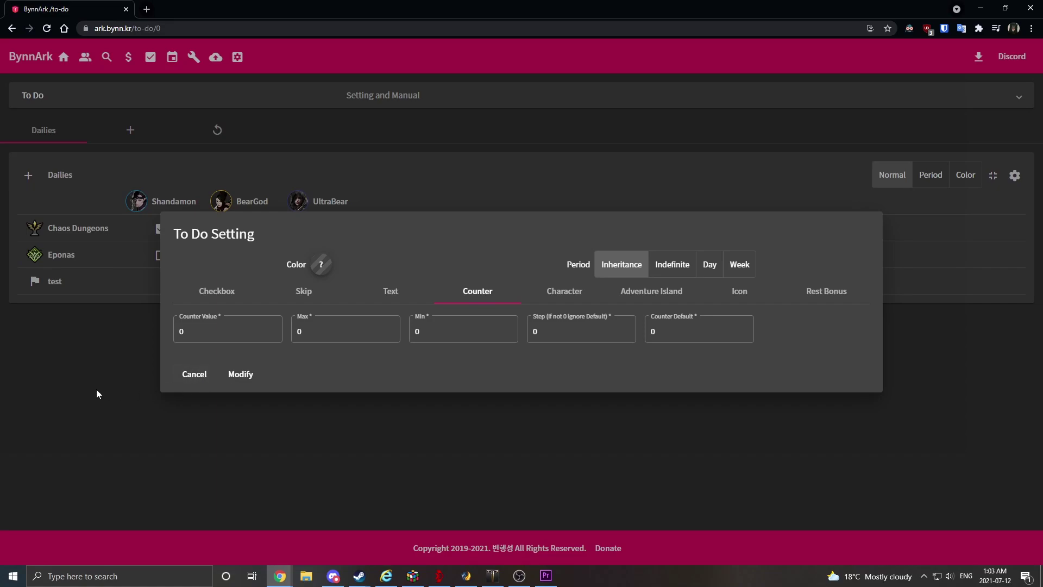
pyautogui.click(211, 340)
pyautogui.click(345, 328)
pyautogui.click(278, 338)
pyautogui.click(295, 340)
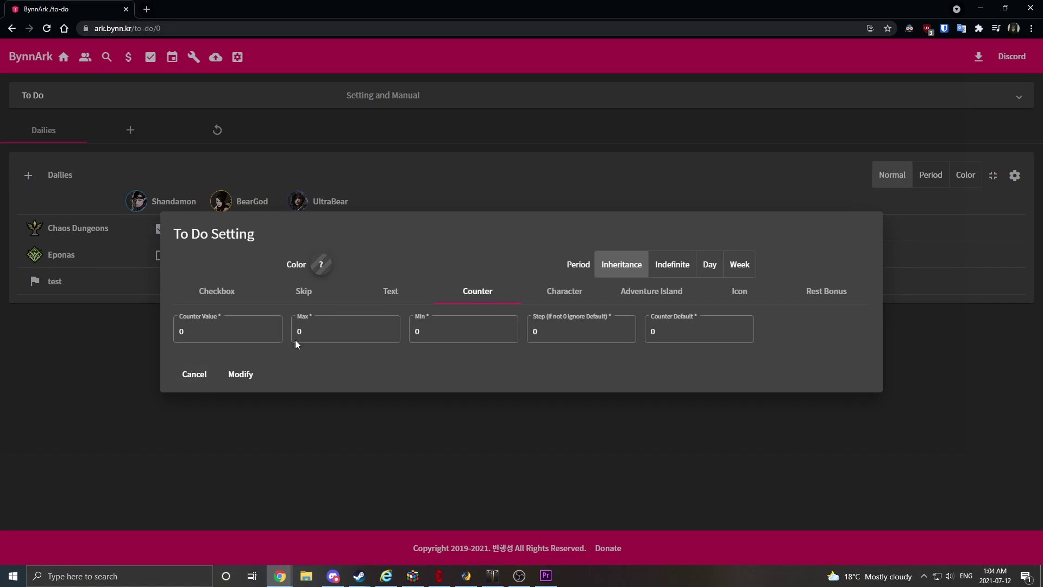
pyautogui.click(349, 334)
pyautogui.click(448, 339)
pyautogui.click(466, 371)
# Step: Set the counter's maximum to 99 and apply it, leaving the cell at 0
pyautogui.click(670, 329)
pyautogui.click(582, 334)
pyautogui.click(678, 338)
pyautogui.click(321, 330)
pyautogui.doubleClick(336, 330)
pyautogui.click(240, 374)
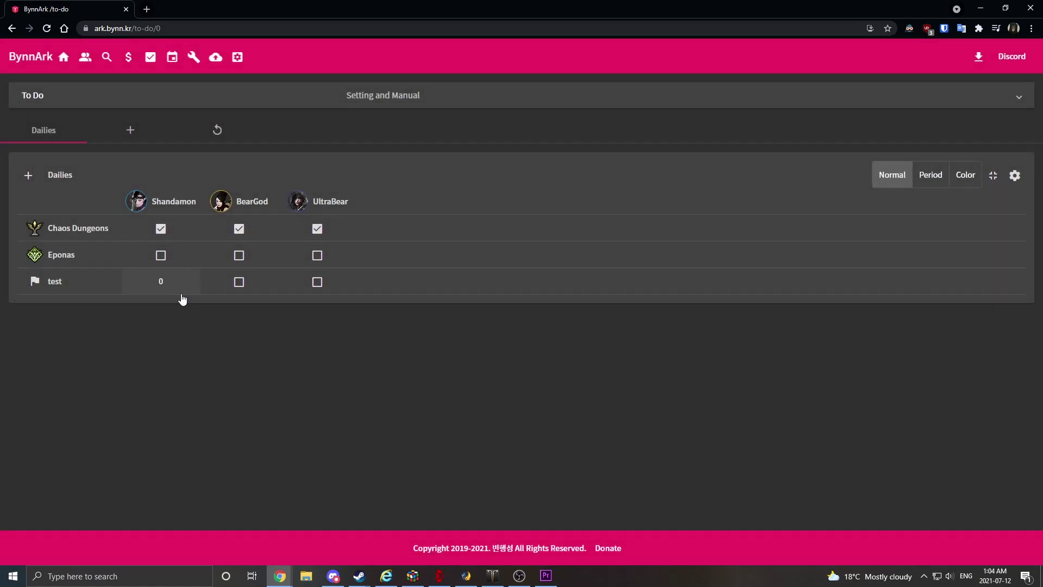
# Step: Add a Counter row titled 'Cube Tickets' to the Dailies table
pyautogui.click(28, 176)
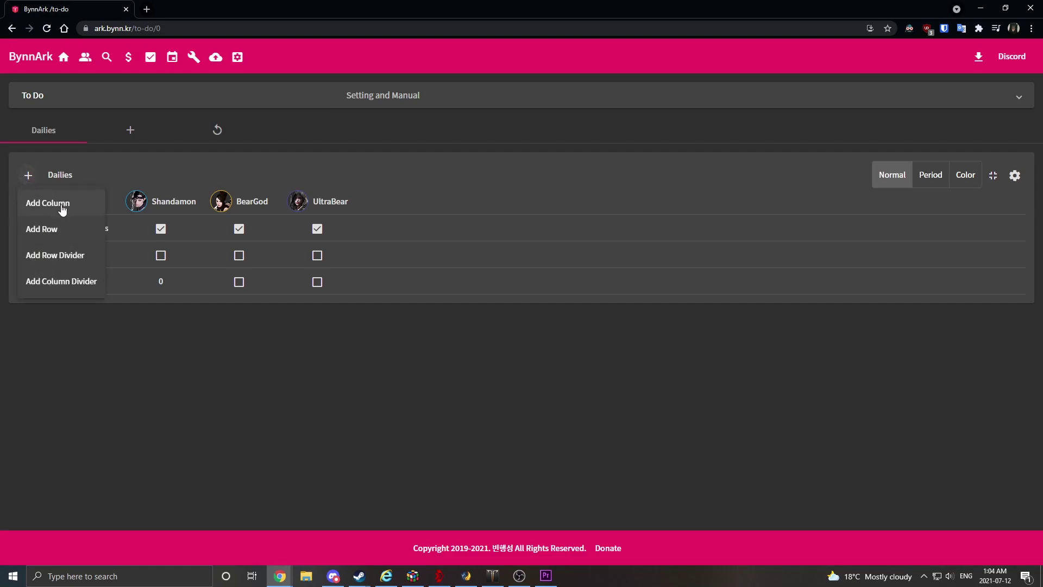
pyautogui.click(58, 229)
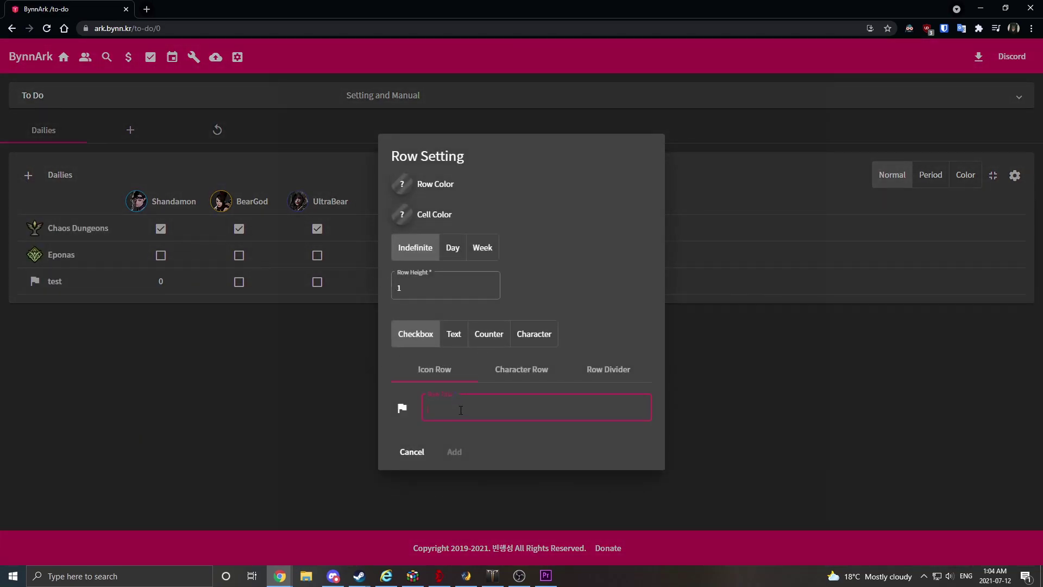
pyautogui.write('cube Tickets')
pyautogui.click(491, 335)
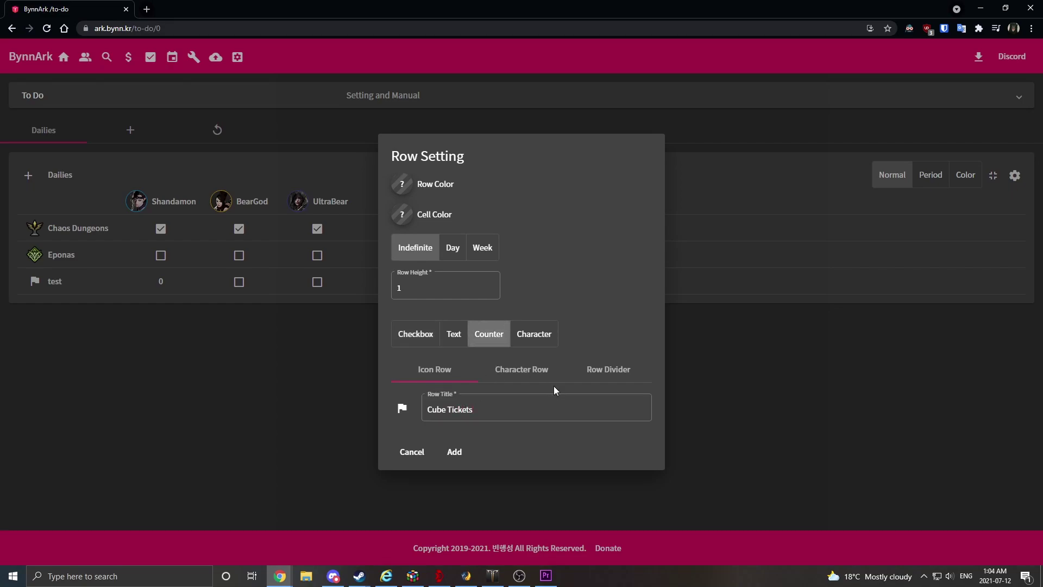
pyautogui.click(454, 451)
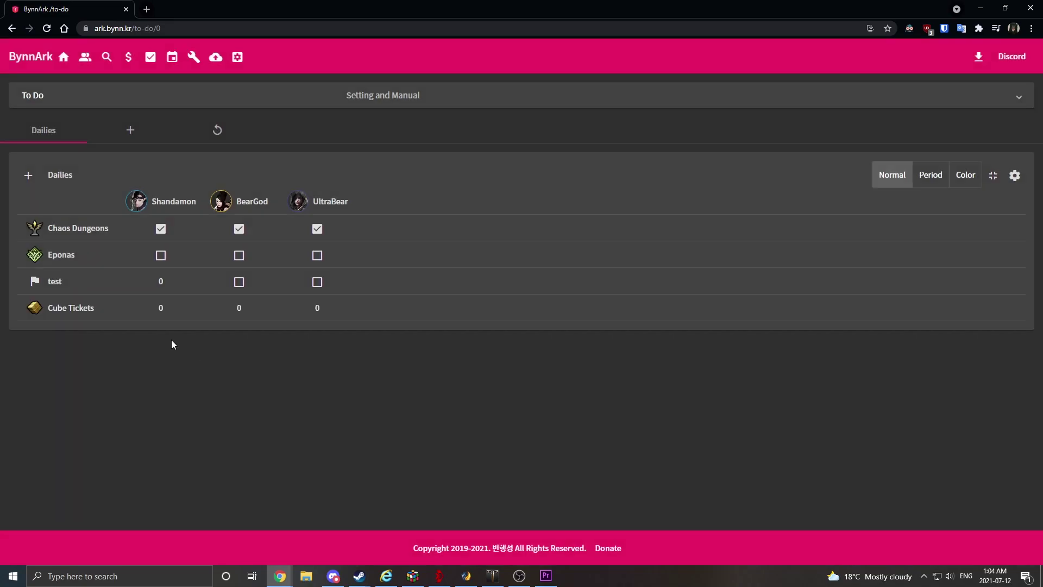
# Step: Scroll the Cube Tickets counters to 20, 7 and 35 for the three characters
pyautogui.click(189, 313)
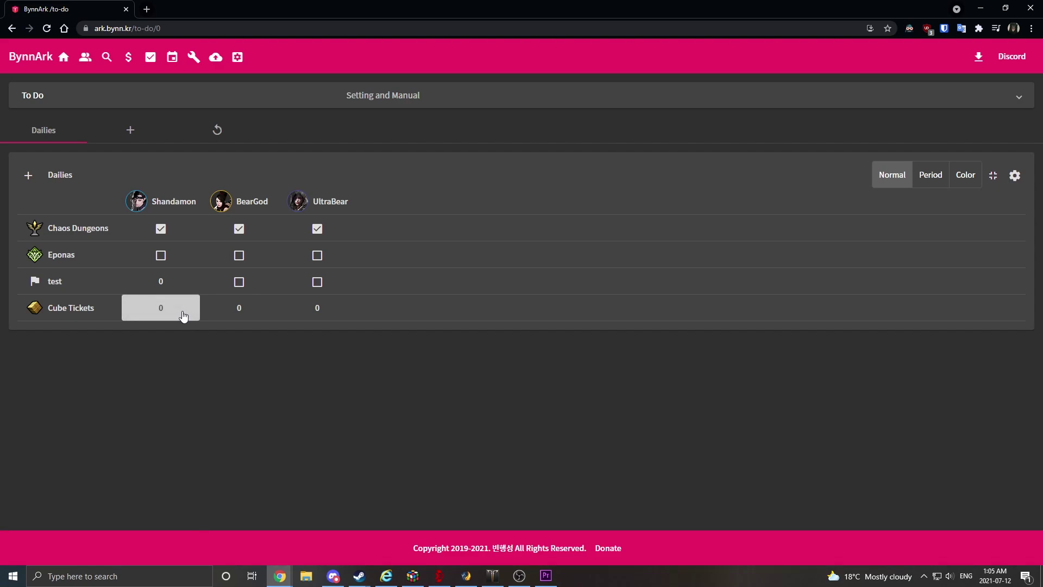
pyautogui.scroll(8, 184, 316)
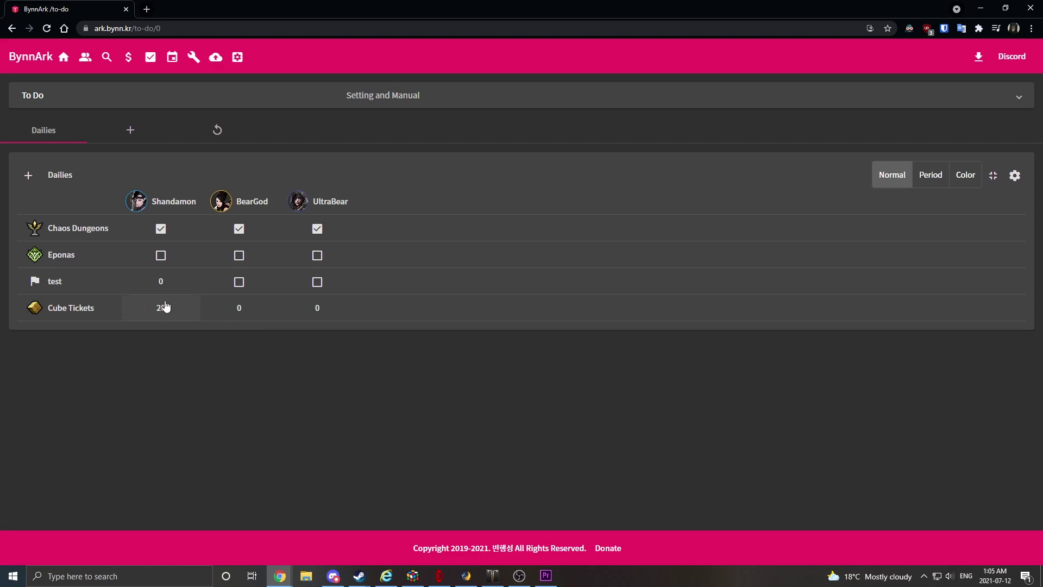
pyautogui.scroll(6, 260, 318)
pyautogui.scroll(12, 333, 314)
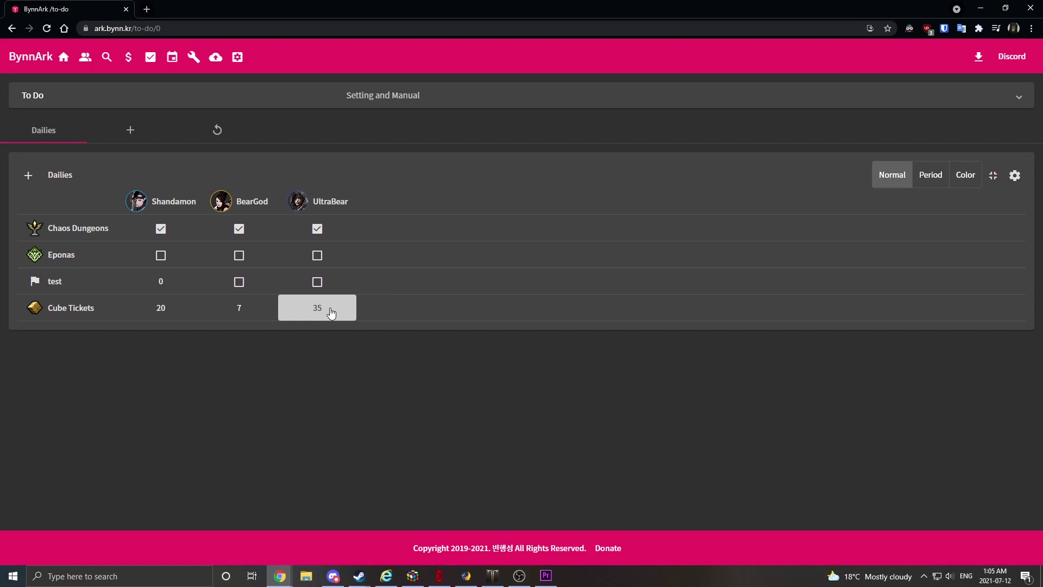
pyautogui.rightClick(330, 313)
# Step: Link the test cell to Shandamon as a Character Property showing the character's name
pyautogui.click(551, 299)
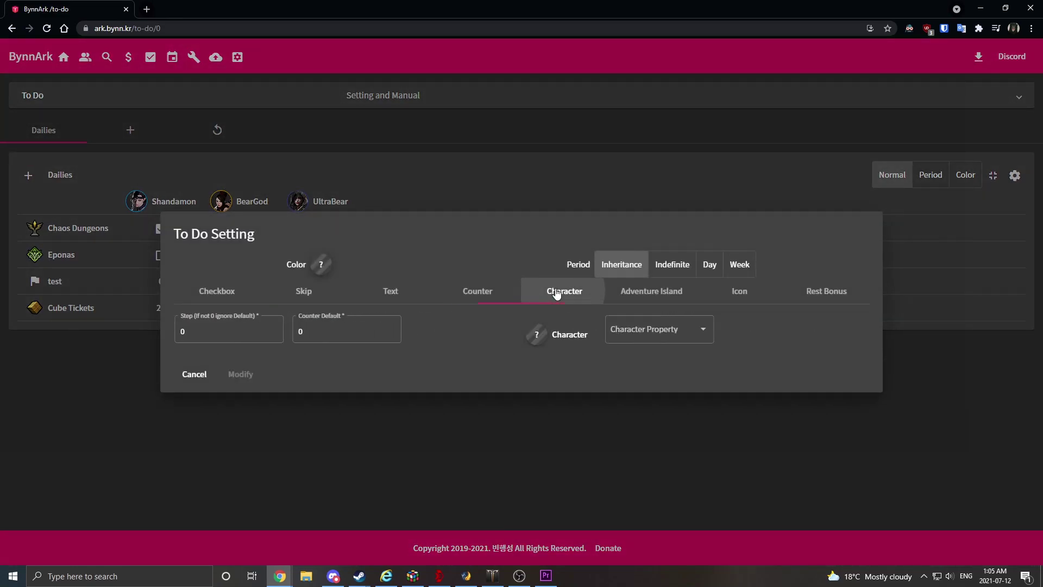
pyautogui.click(230, 335)
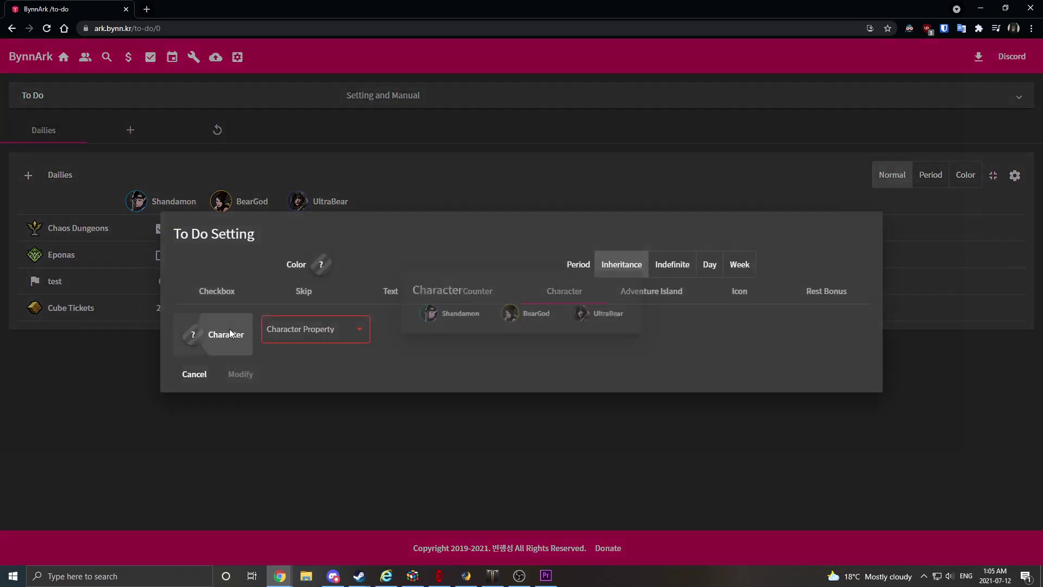
pyautogui.click(435, 321)
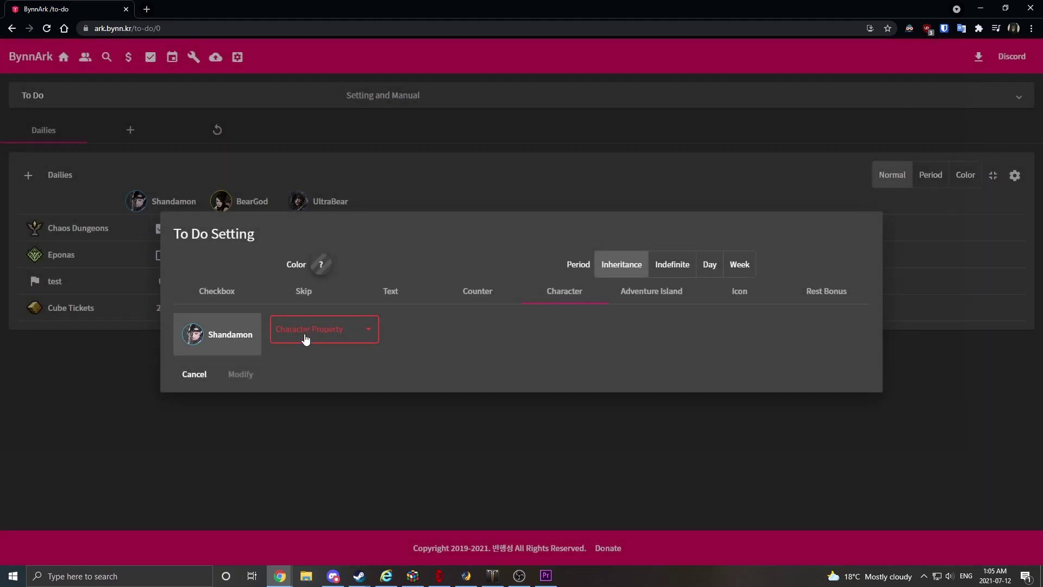
pyautogui.click(303, 338)
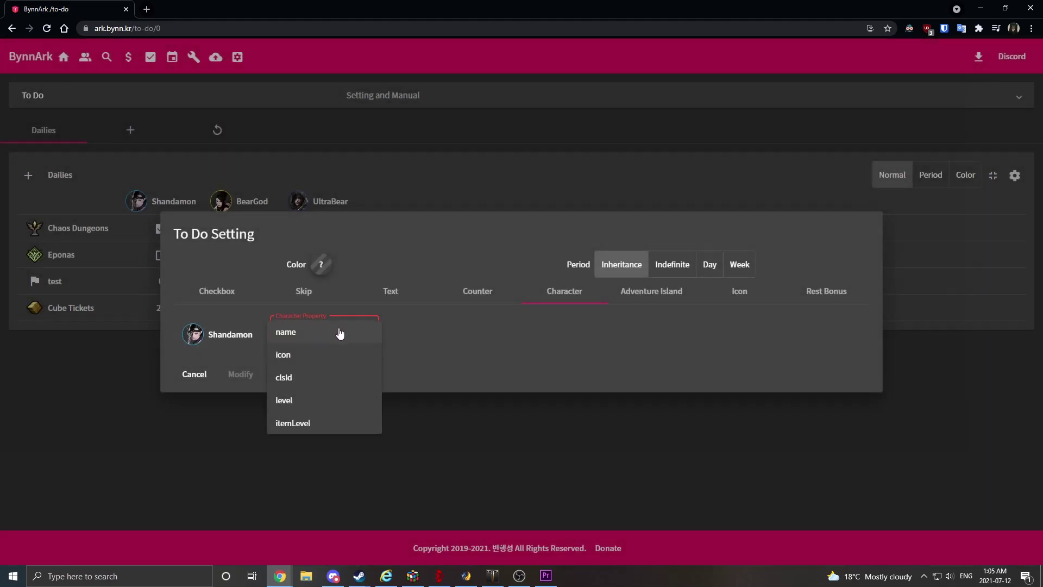
pyautogui.click(340, 332)
pyautogui.click(329, 338)
pyautogui.click(330, 338)
pyautogui.click(246, 373)
# Step: Try the icon and clsId character properties in the test cell
pyautogui.click(162, 291)
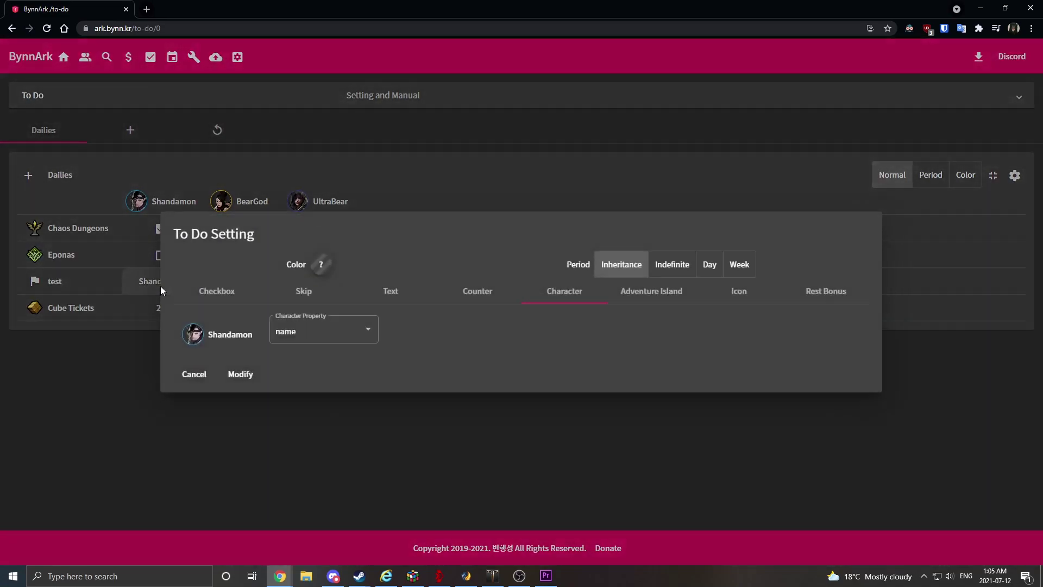
pyautogui.click(328, 337)
pyautogui.click(296, 355)
pyautogui.click(241, 374)
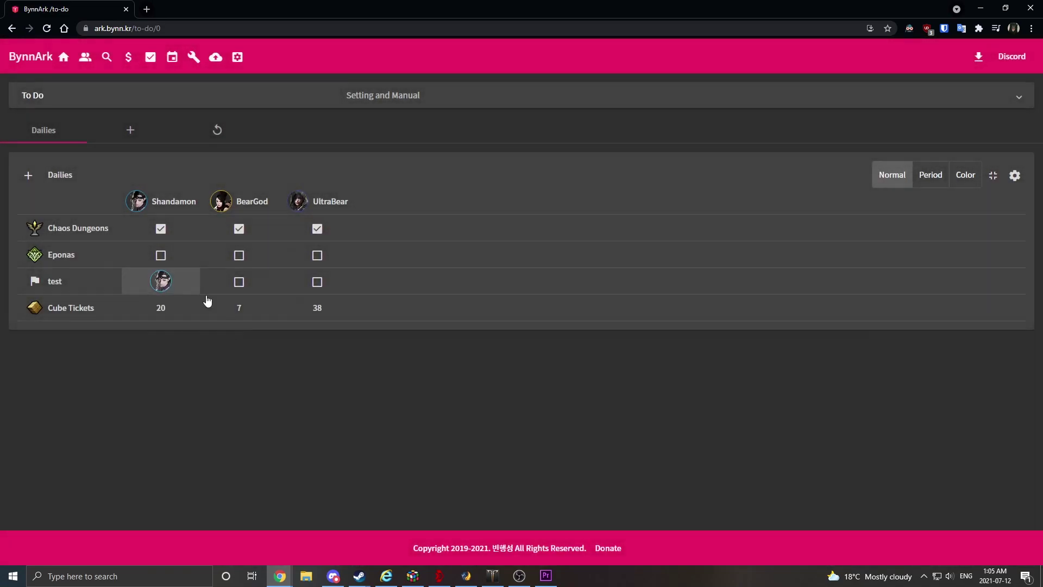
pyautogui.click(163, 282)
pyautogui.click(304, 332)
pyautogui.click(300, 361)
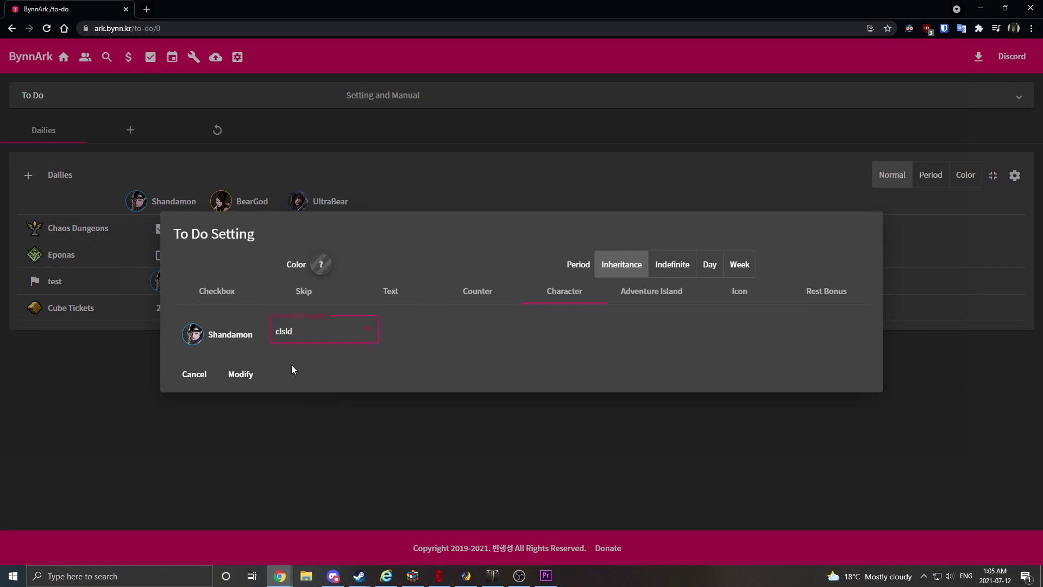
pyautogui.click(249, 374)
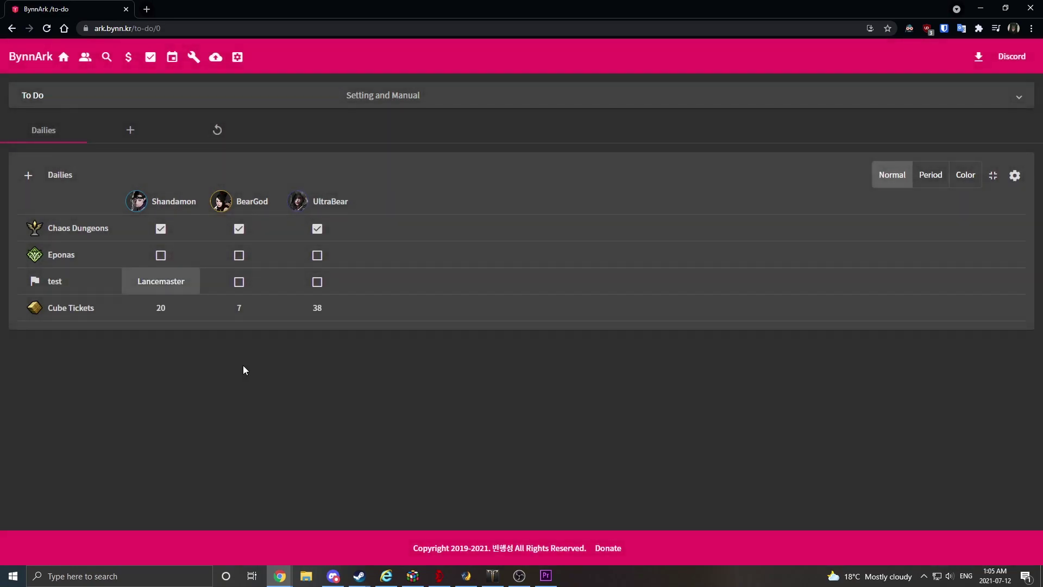
# Step: Switch the test cell to the level property, then itemLevel, showing Lv.1345
pyautogui.click(186, 283)
pyautogui.click(319, 334)
pyautogui.click(301, 361)
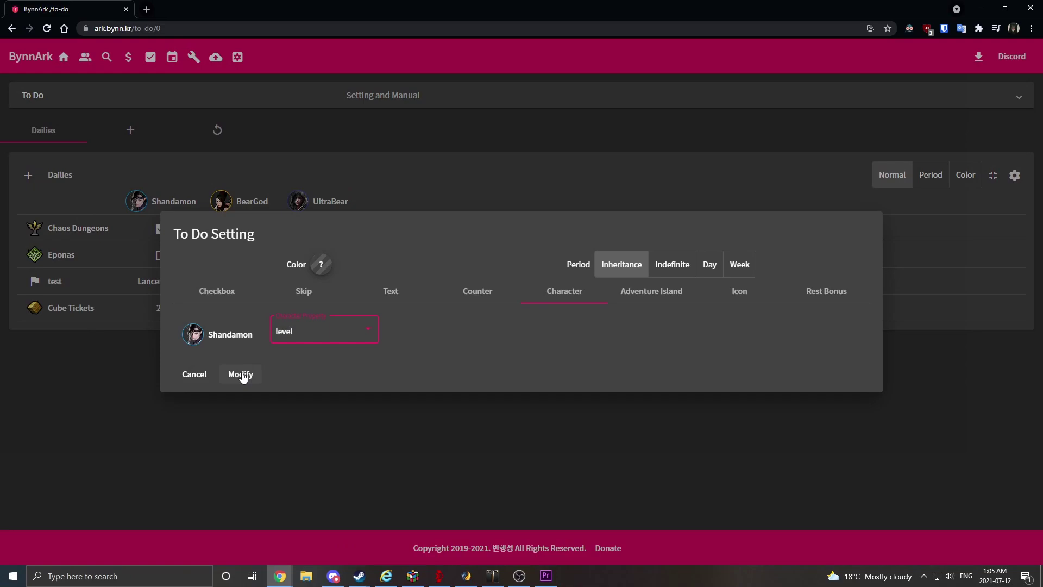
pyautogui.click(241, 373)
pyautogui.click(186, 282)
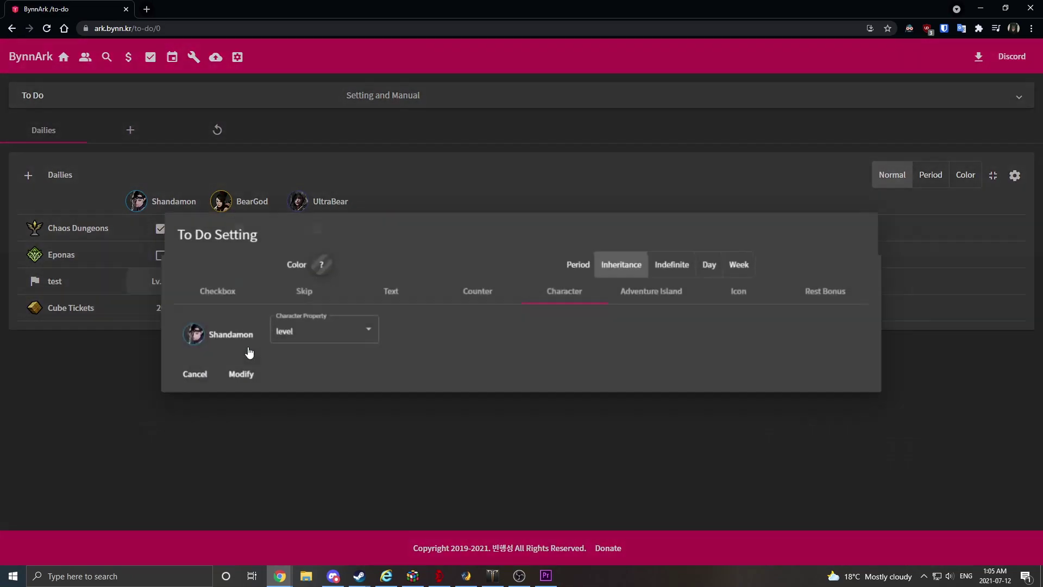
pyautogui.click(310, 332)
pyautogui.click(298, 353)
pyautogui.click(241, 374)
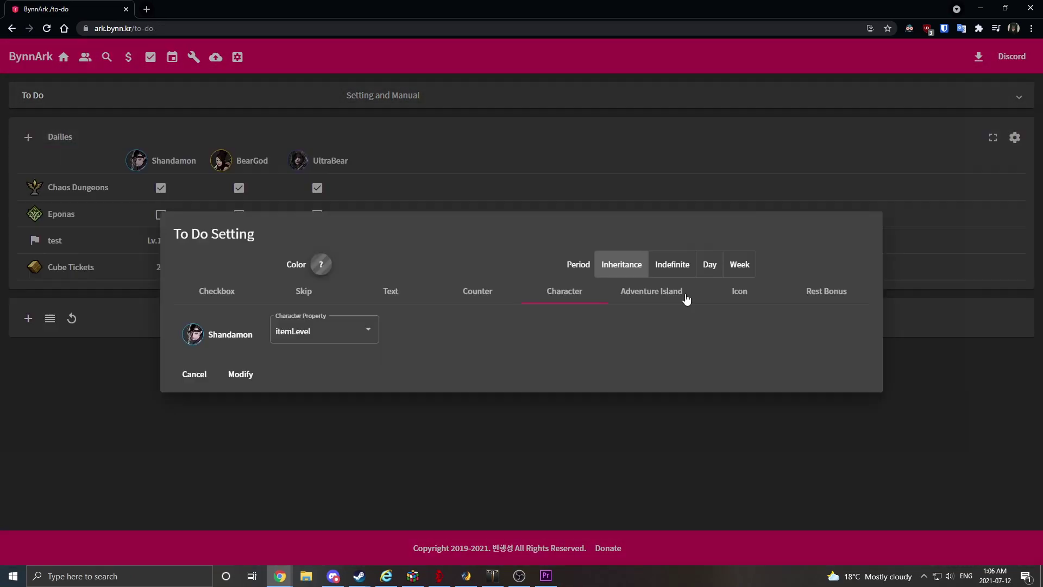
# Step: Add an Adventure Island row to the Dailies table
pyautogui.click(682, 296)
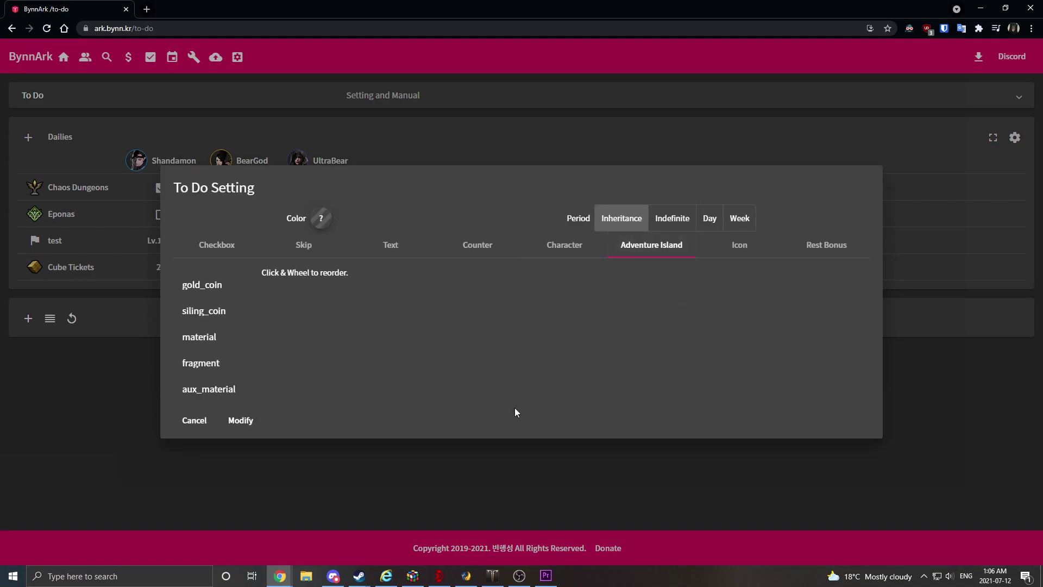
pyautogui.click(205, 427)
pyautogui.click(29, 137)
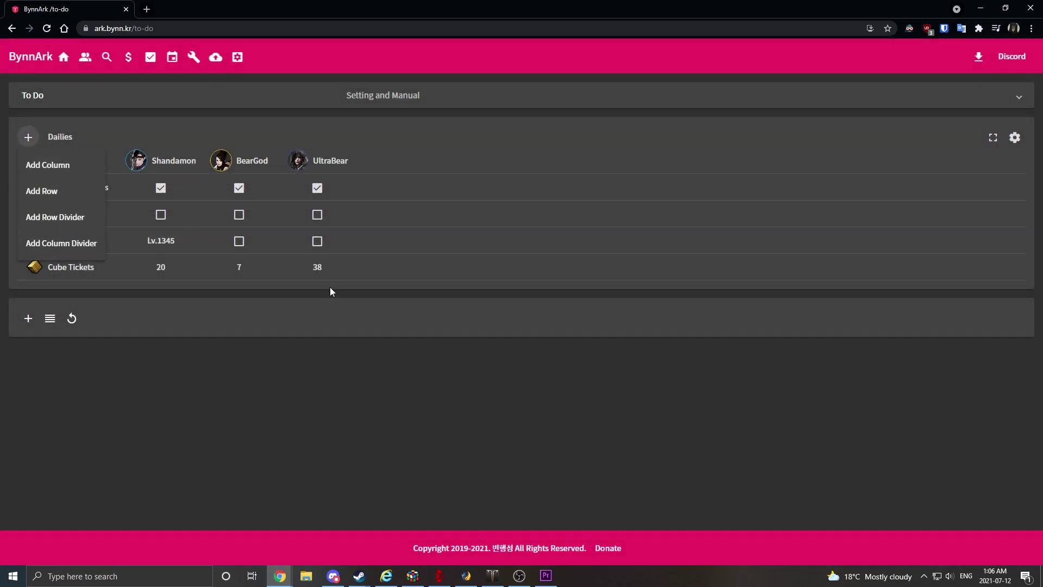
pyautogui.click(70, 198)
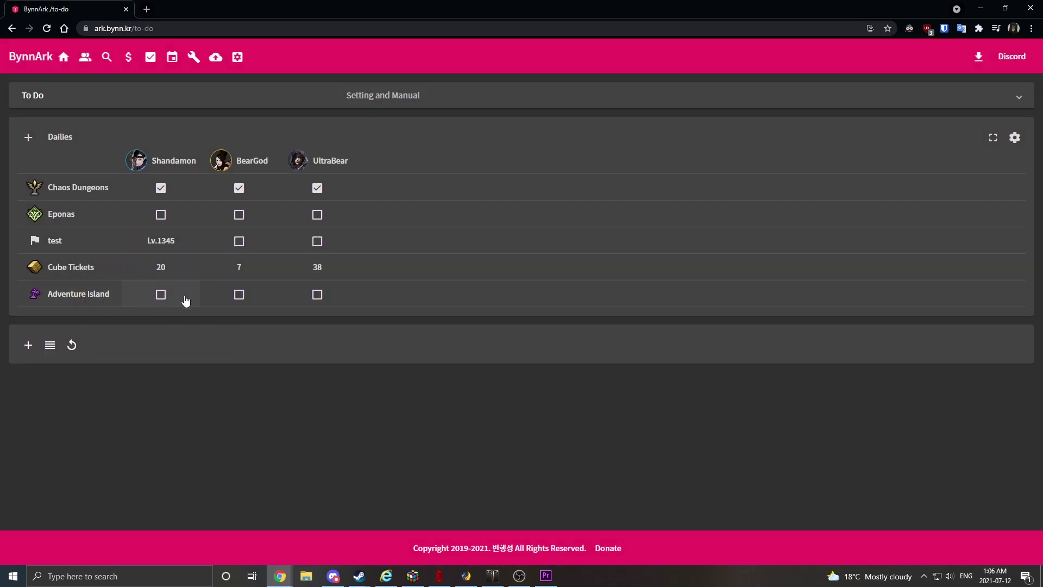
# Step: Make BearGod's Adventure Island cell a blank text cell
pyautogui.rightClick(245, 306)
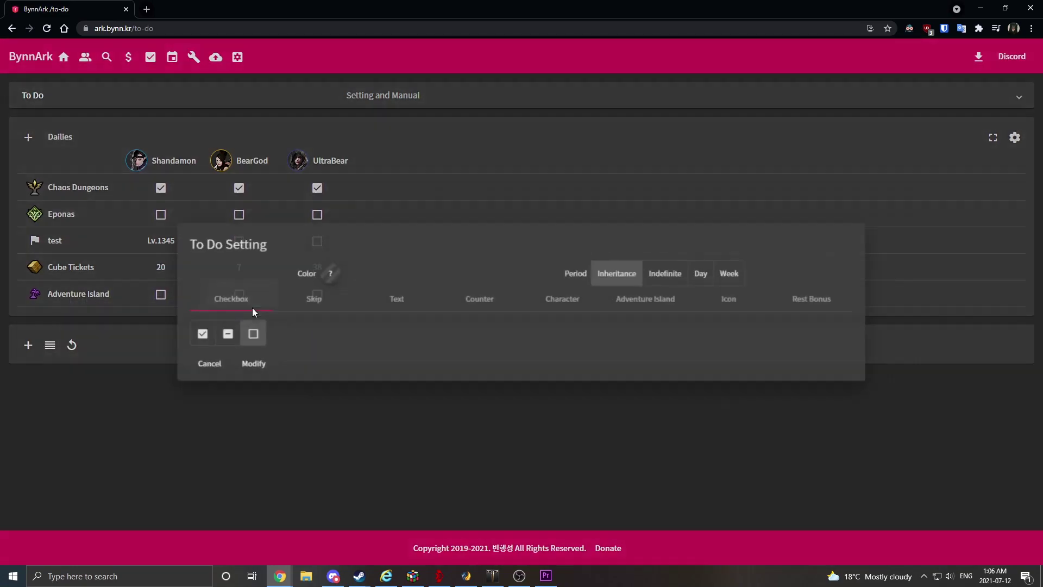
pyautogui.click(392, 302)
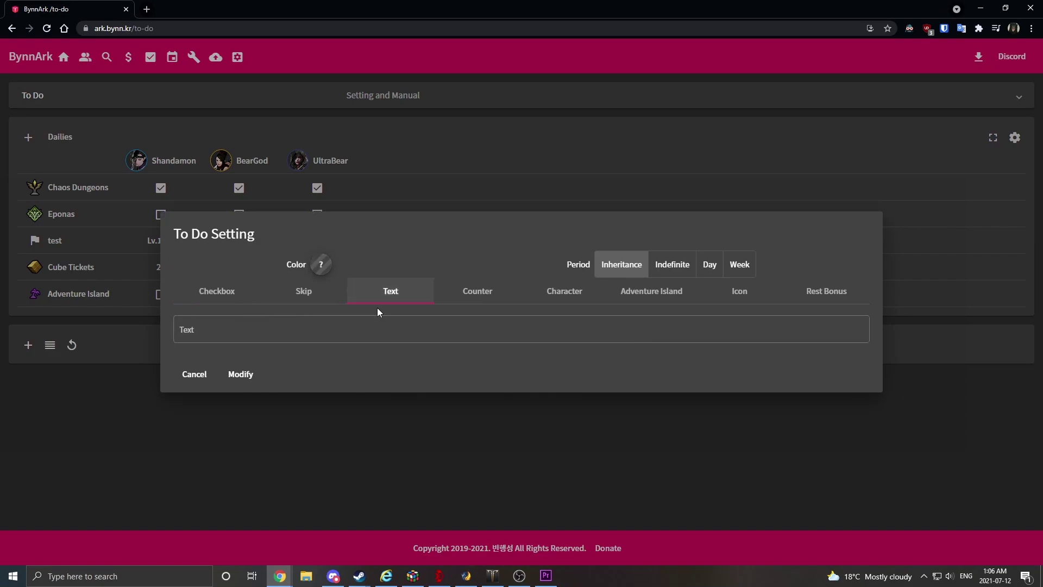
pyautogui.click(248, 373)
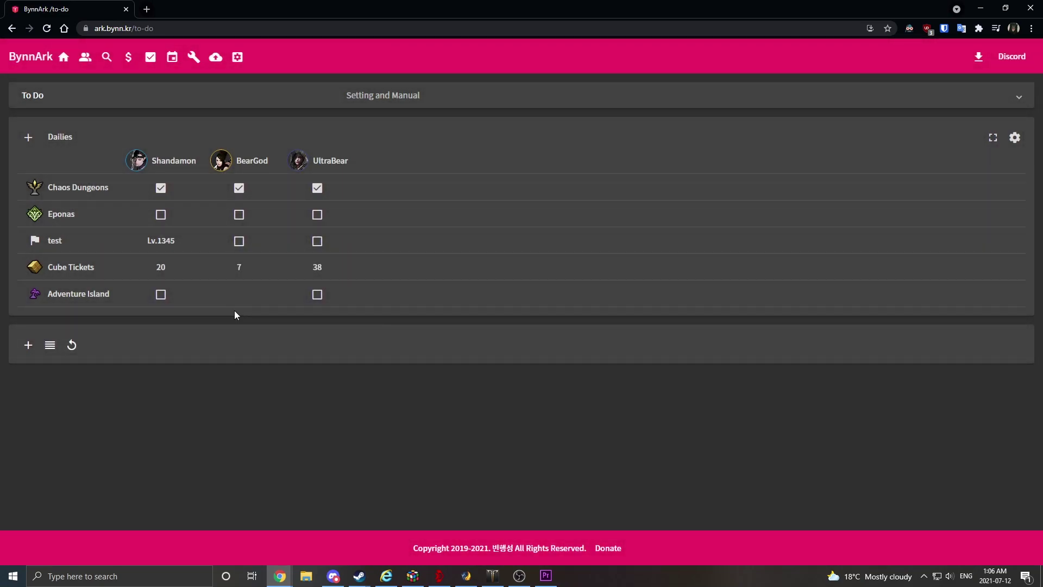
pyautogui.click(245, 296)
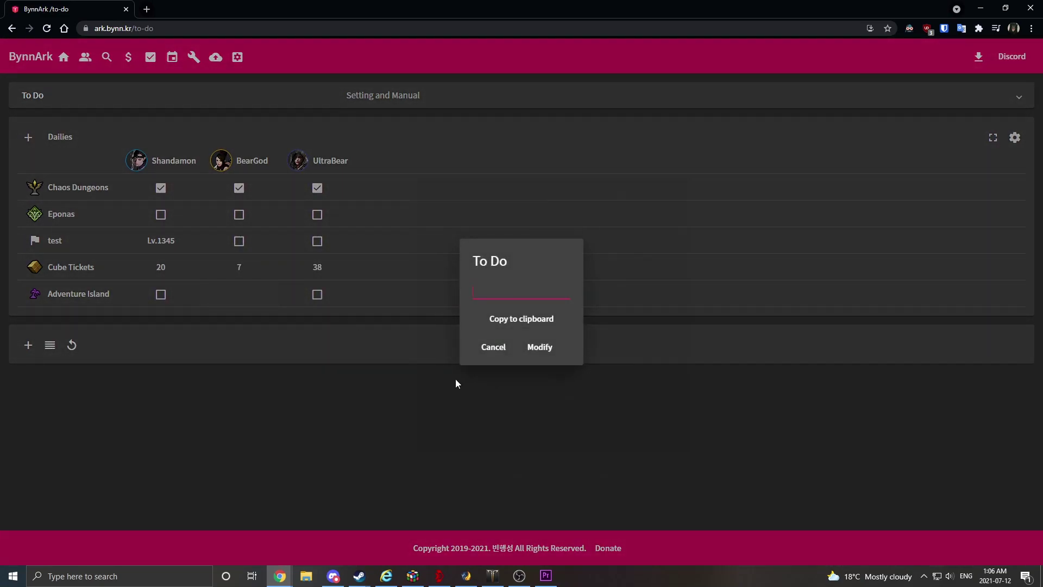
pyautogui.click(493, 354)
pyautogui.click(227, 303)
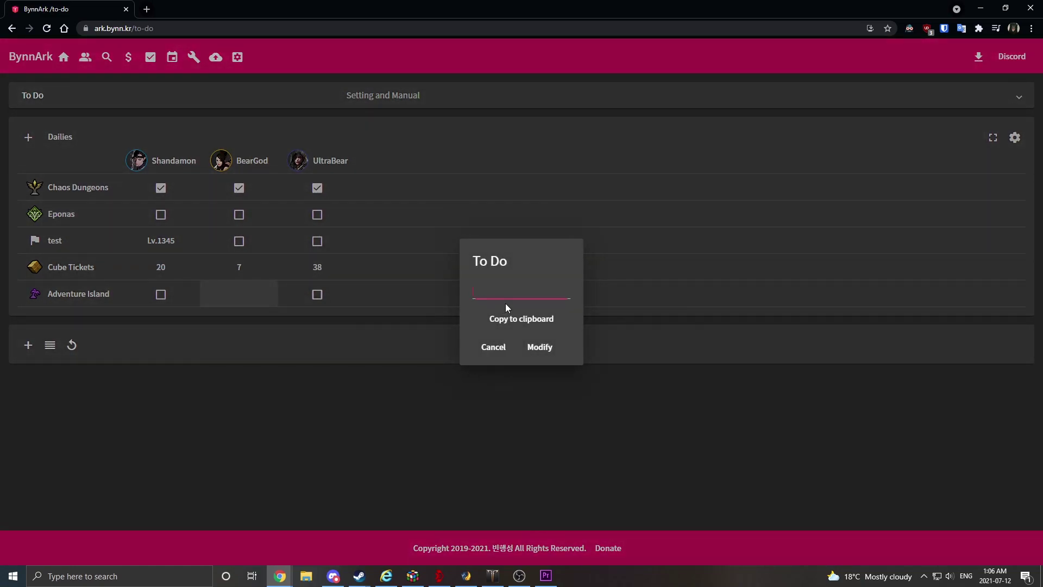
pyautogui.click(485, 354)
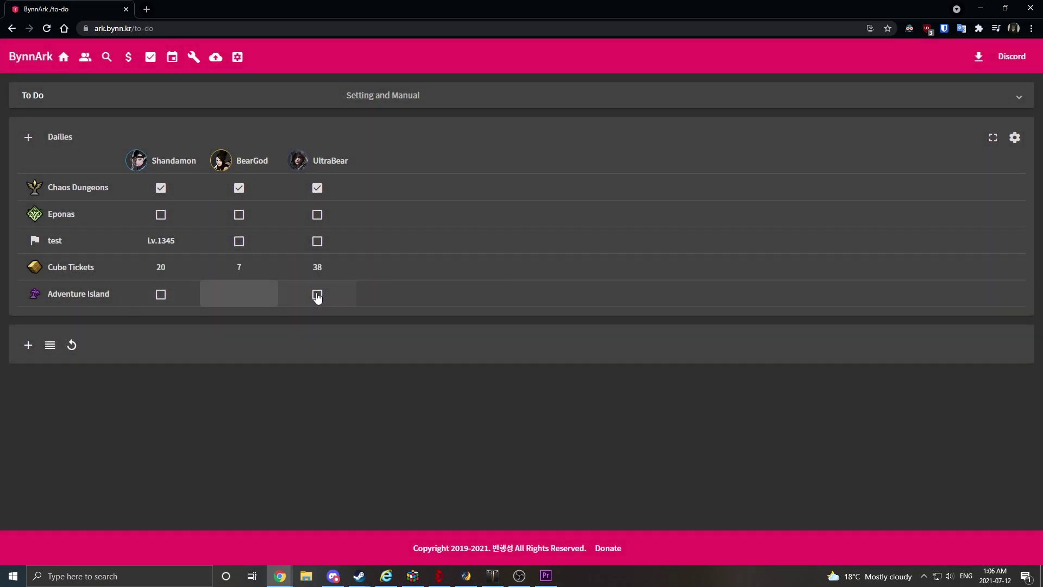
# Step: Make UltraBear's Adventure Island cell blank text and leave Shandamon's checkbox unticked
pyautogui.rightClick(317, 295)
pyautogui.click(390, 298)
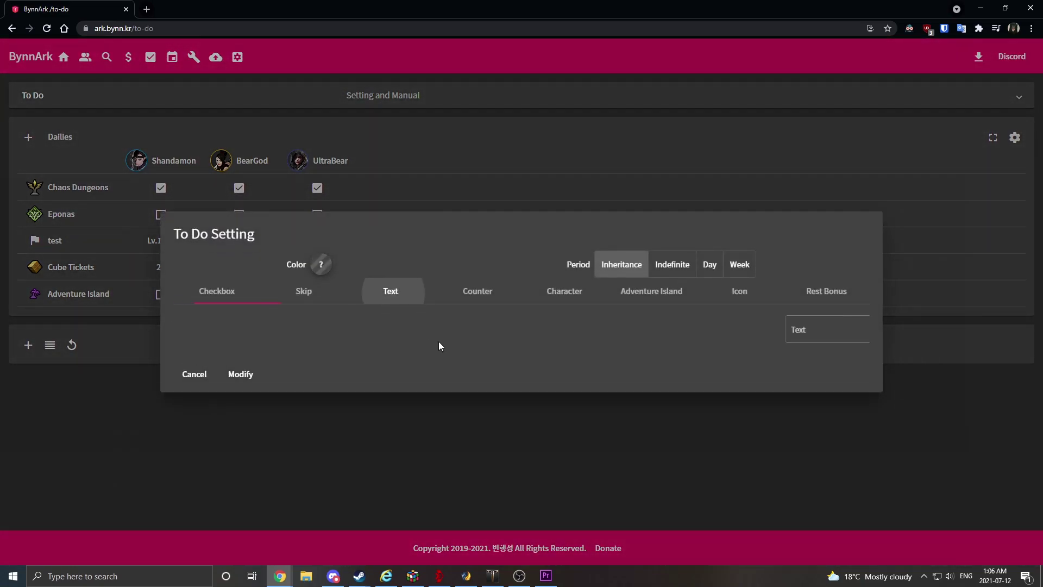
pyautogui.click(247, 367)
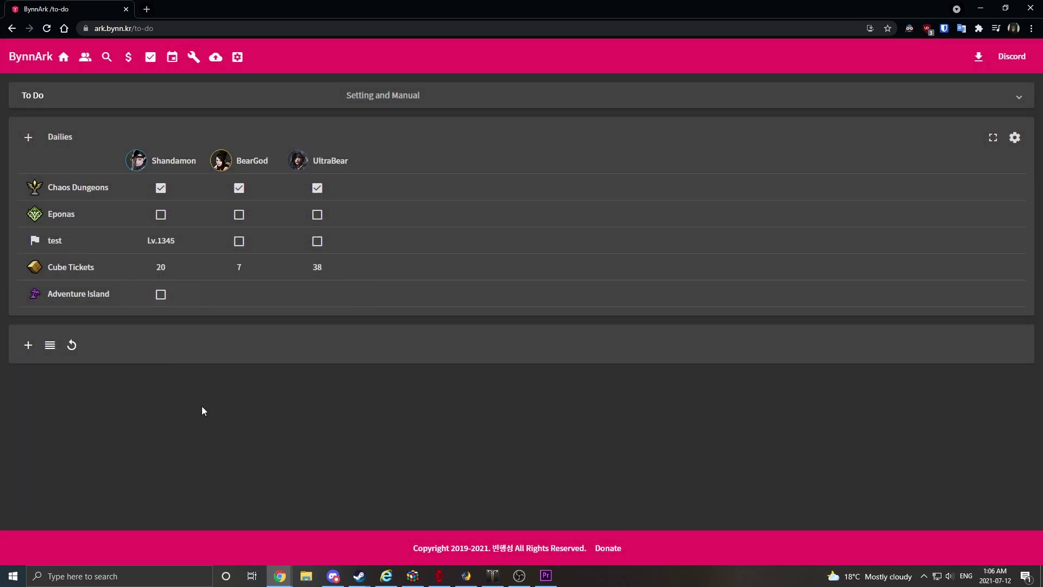
pyautogui.click(159, 302)
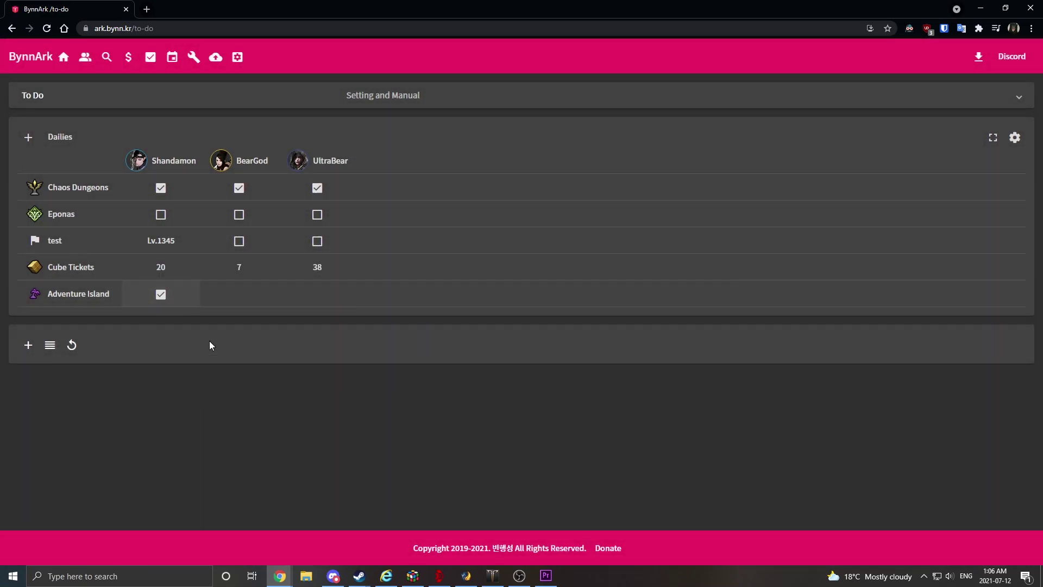
pyautogui.click(160, 301)
pyautogui.click(160, 302)
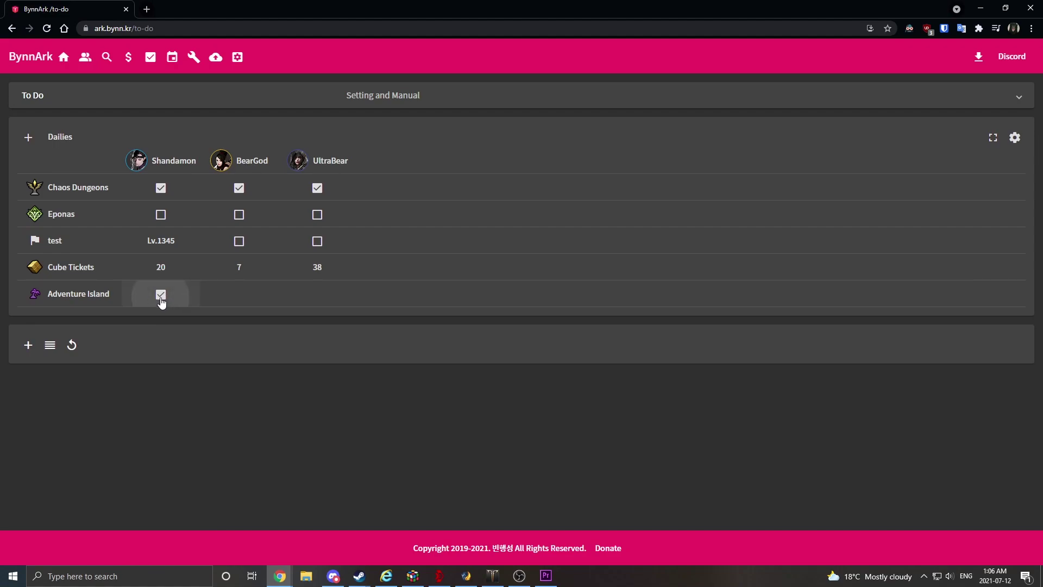
pyautogui.click(159, 301)
pyautogui.click(235, 305)
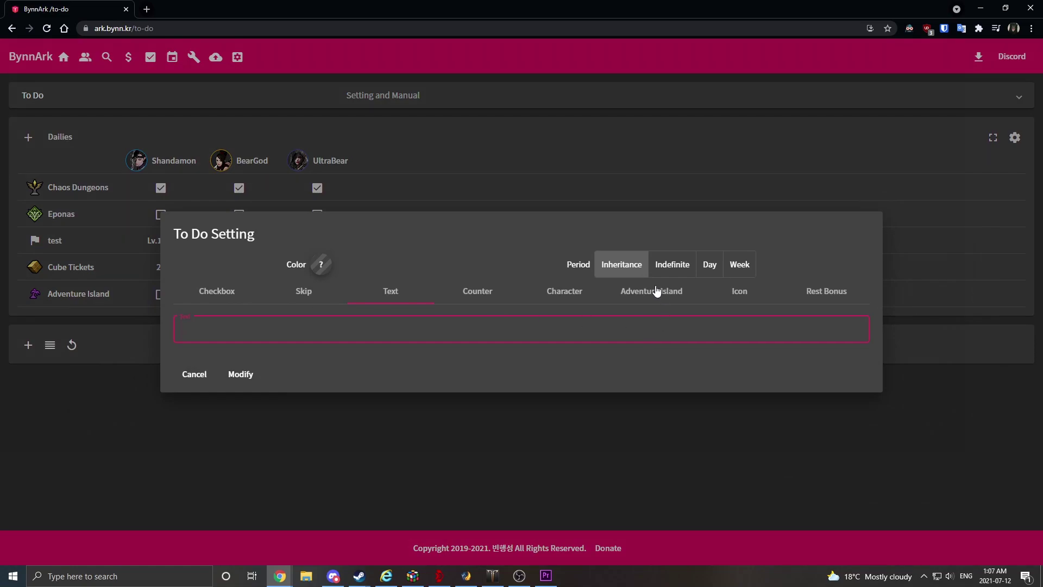
# Step: Set BearGod's and UltraBear's Adventure Island cells to show Adventure Island reward items
pyautogui.click(655, 299)
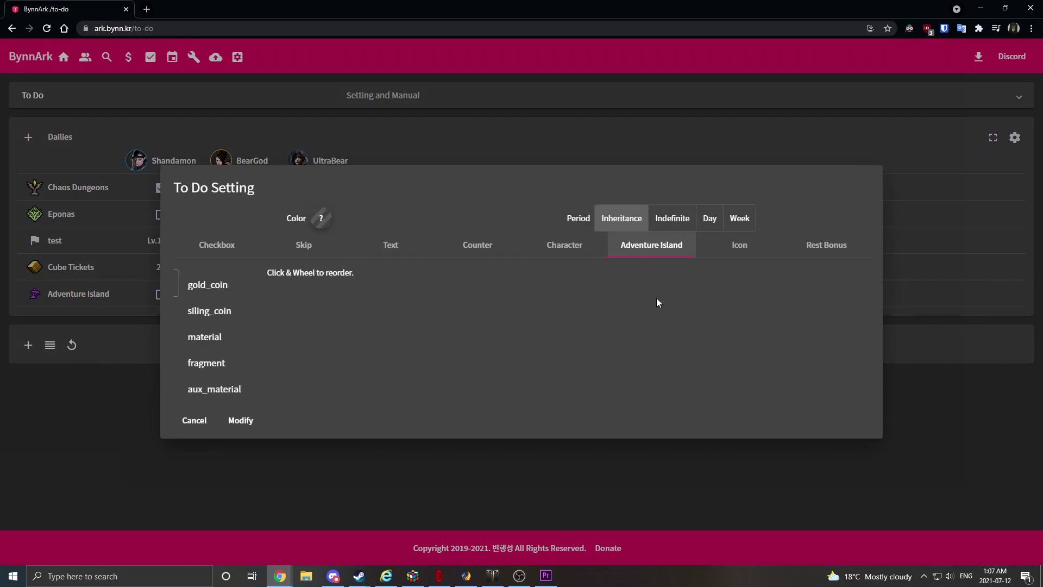
pyautogui.click(248, 418)
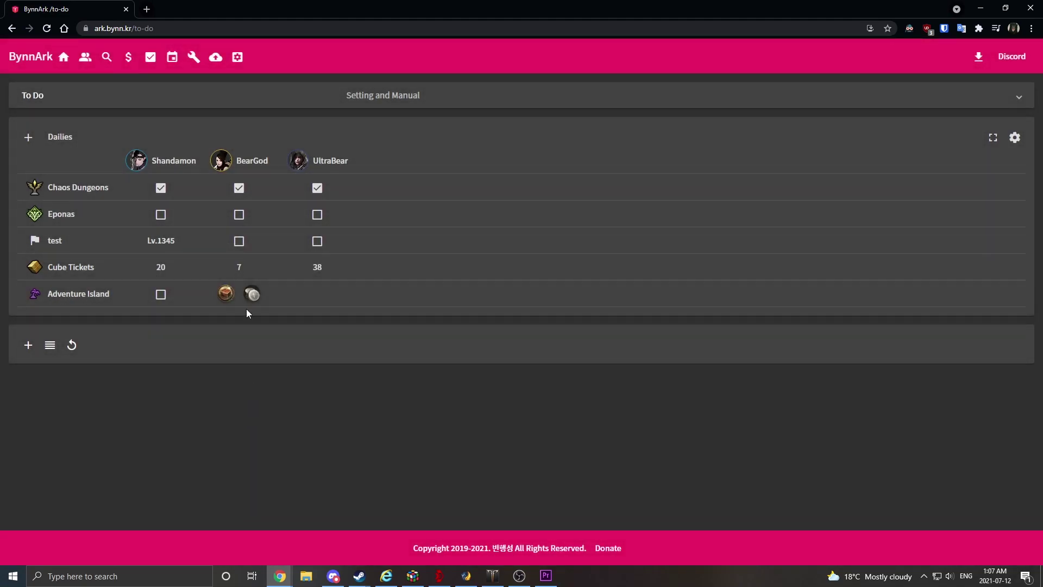
pyautogui.click(300, 301)
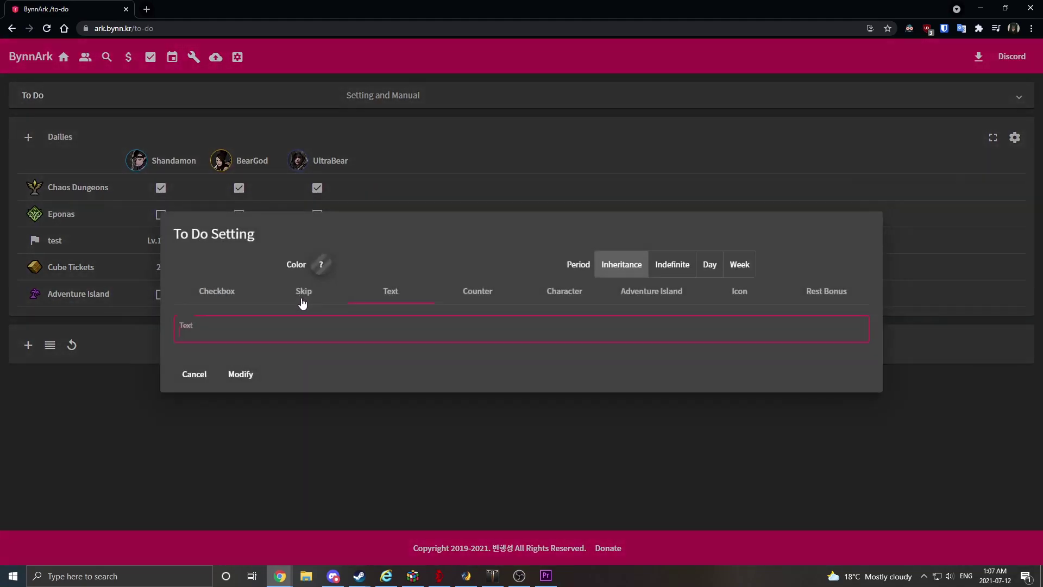
pyautogui.click(643, 298)
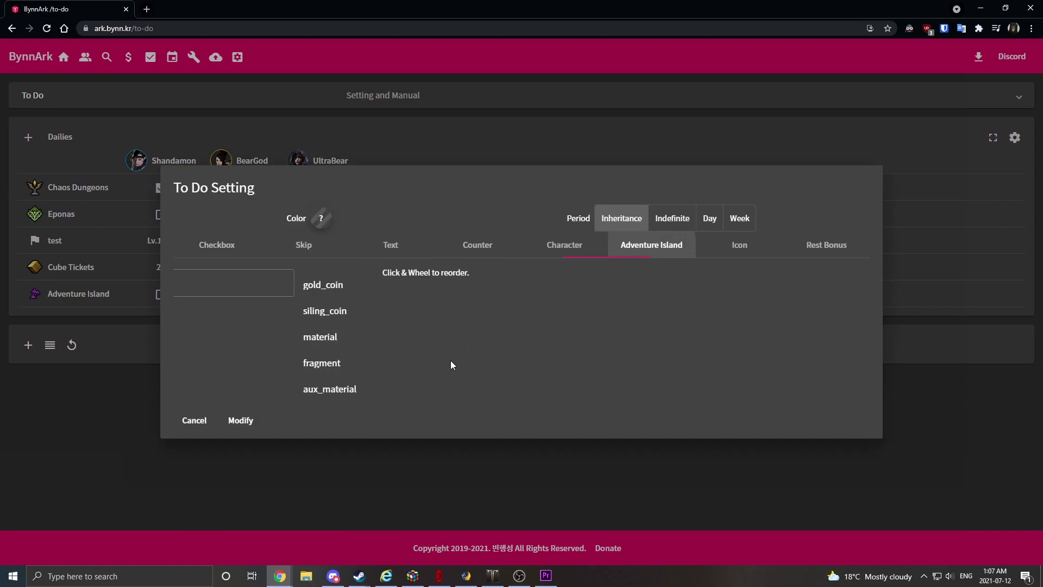
pyautogui.click(249, 425)
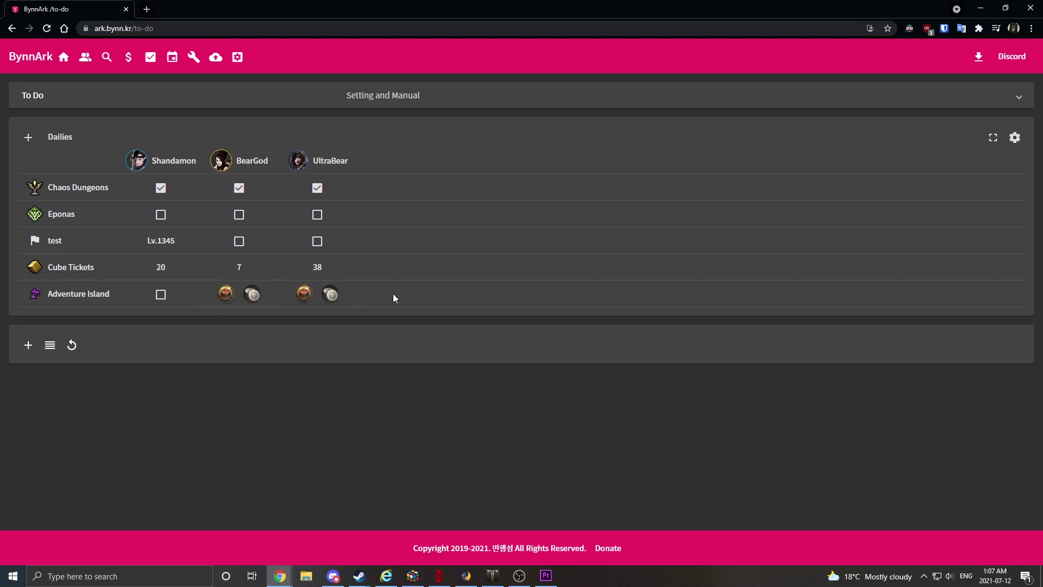
# Step: Move siling_coin down BearGod's Adventure Island reward order and apply it
pyautogui.click(251, 295)
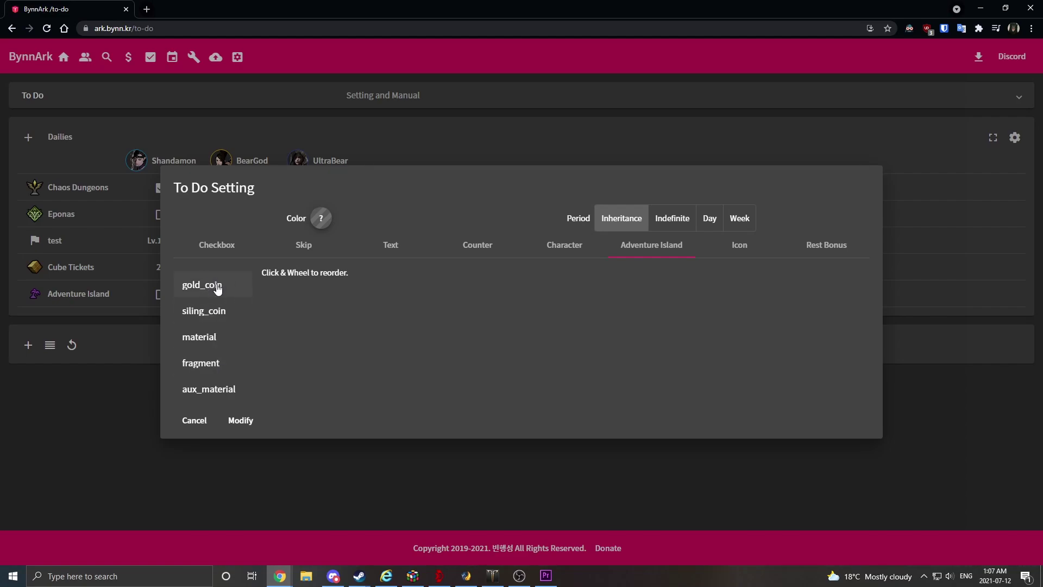
pyautogui.click(280, 461)
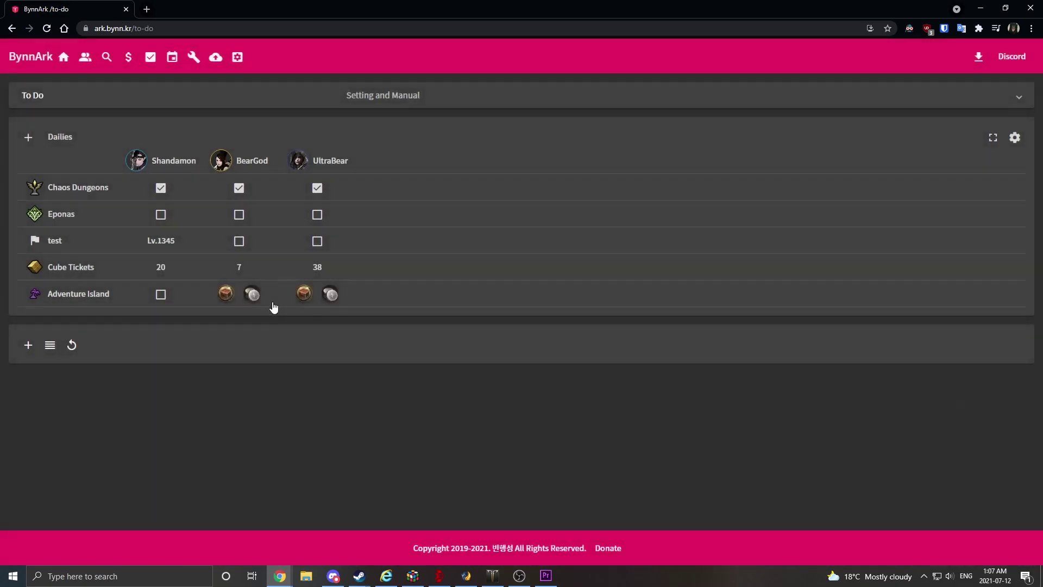
pyautogui.click(330, 296)
pyautogui.click(267, 465)
pyautogui.click(257, 298)
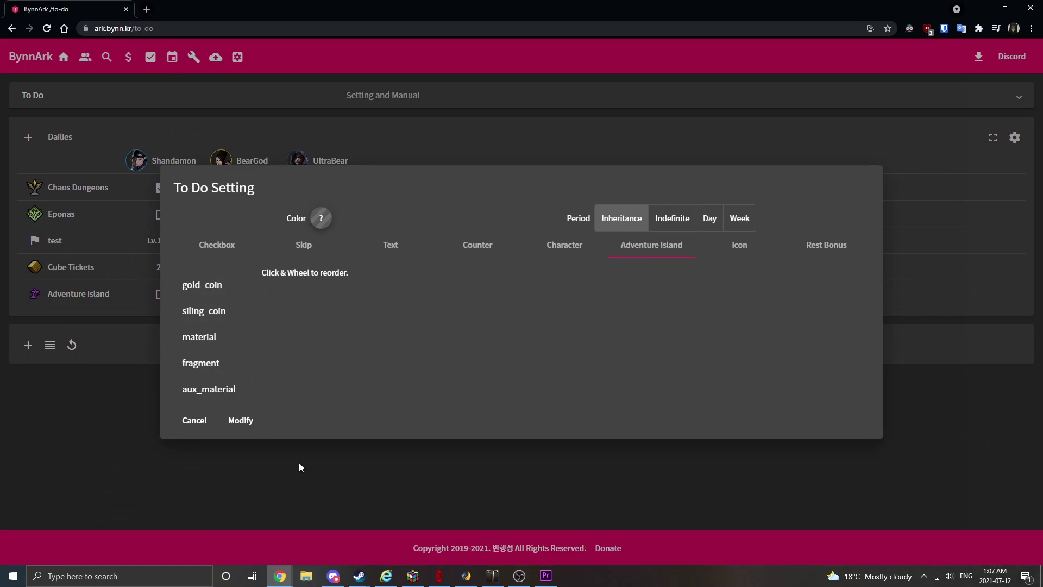
pyautogui.moveTo(214, 331); pyautogui.dragTo(217, 366)
pyautogui.click(212, 319)
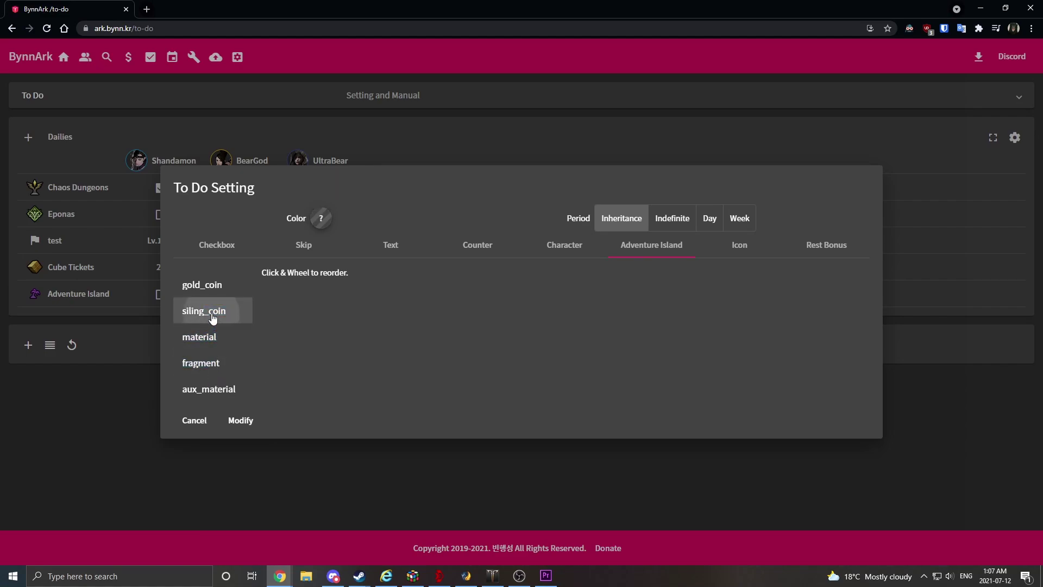
pyautogui.scroll(-2, 292, 360)
pyautogui.scroll(-1, 280, 389)
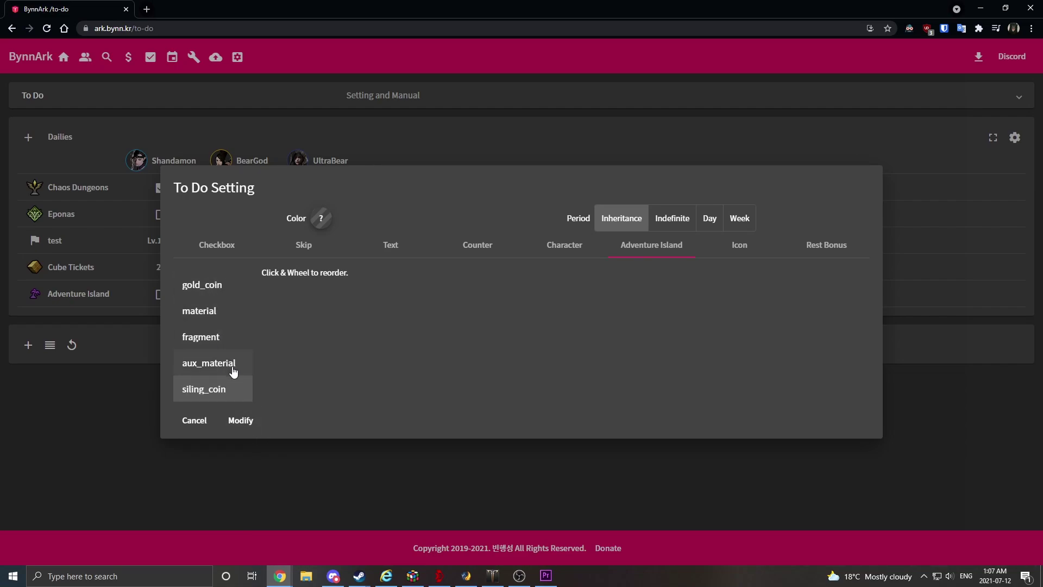
pyautogui.click(244, 423)
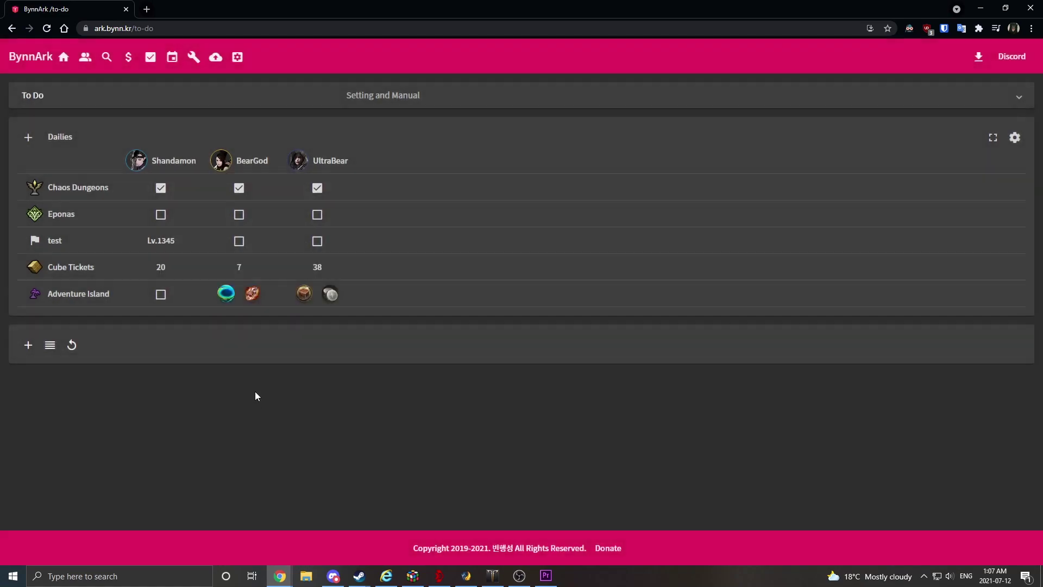
# Step: Move gold_coin down the reward order in the next cell and apply it
pyautogui.click(325, 301)
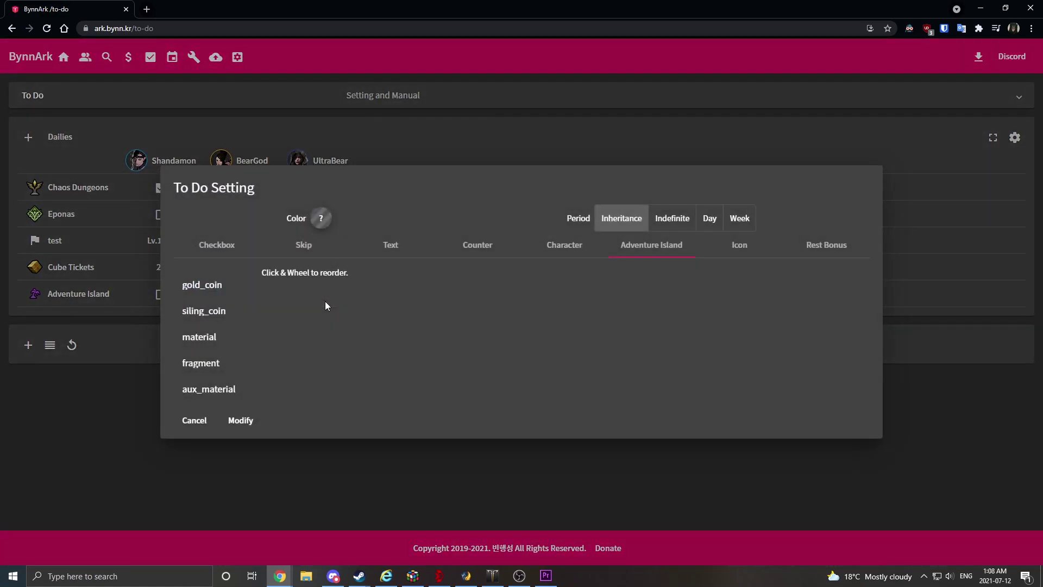
pyautogui.click(213, 291)
pyautogui.scroll(-4, 231, 333)
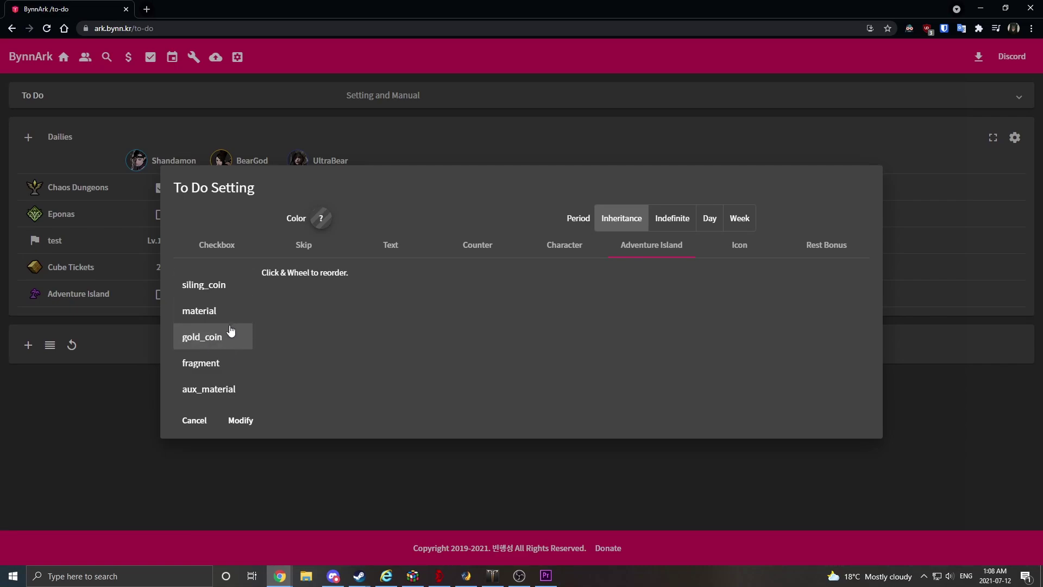
pyautogui.click(241, 420)
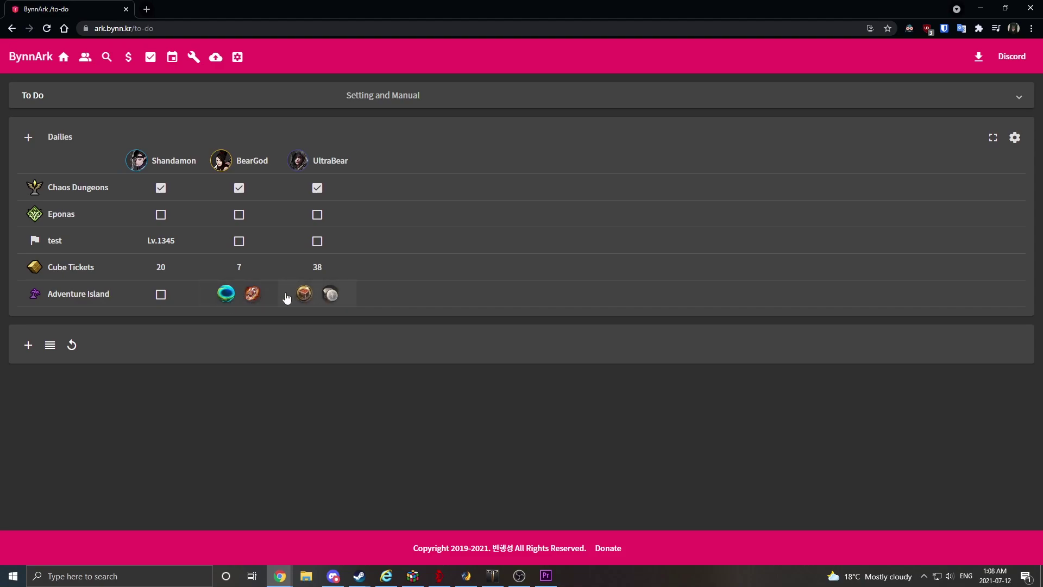
pyautogui.click(239, 296)
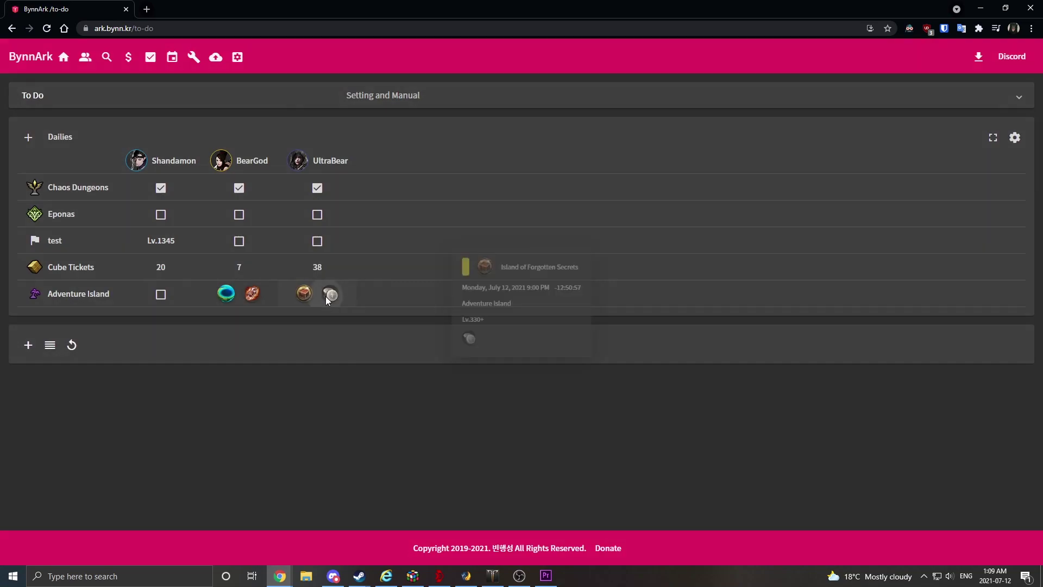
# Step: Give Shandamon's test entry the block icon from the Icon tab
pyautogui.click(329, 294)
pyautogui.click(734, 297)
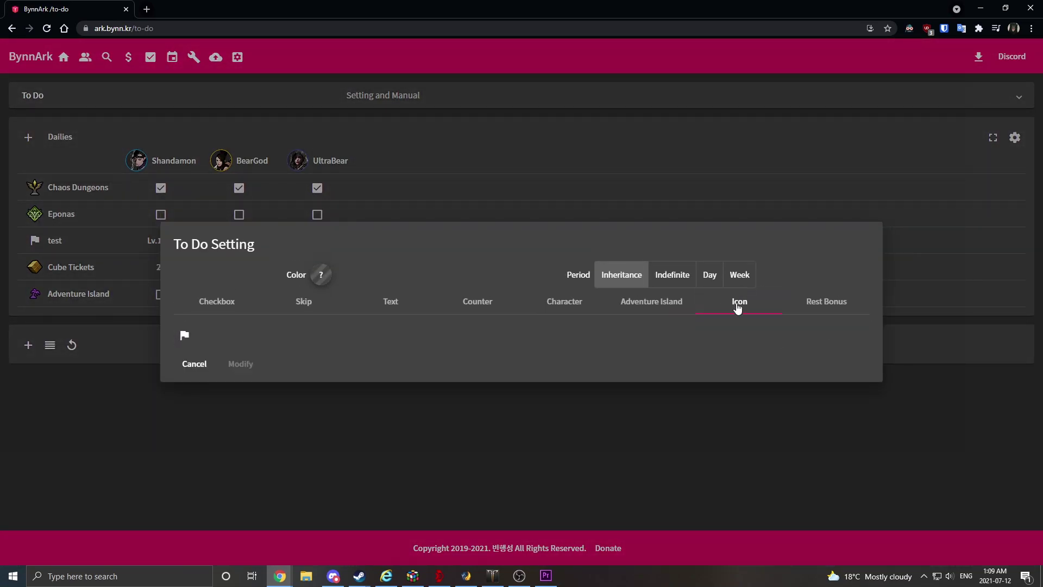
pyautogui.click(185, 335)
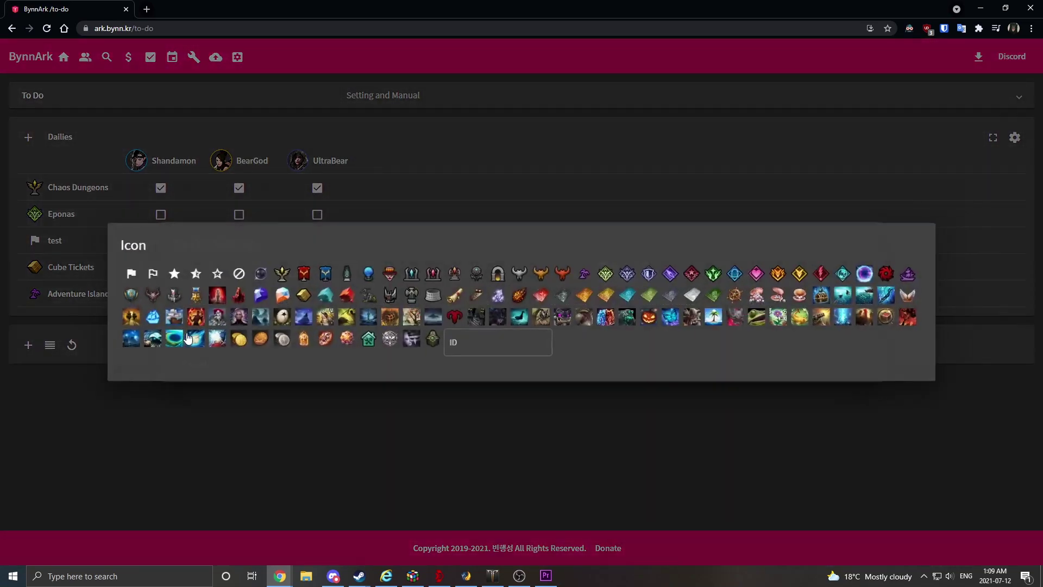
pyautogui.click(236, 274)
pyautogui.click(241, 363)
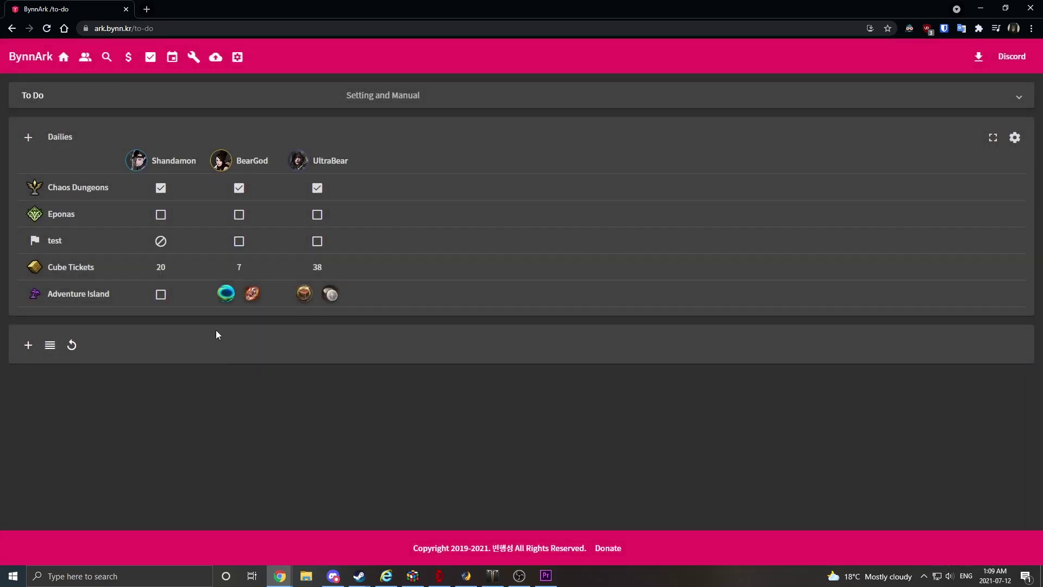
# Step: Reopen the test cell's settings to view the Rest Bonus tab, closing without changes
pyautogui.click(161, 240)
pyautogui.click(123, 445)
pyautogui.click(161, 241)
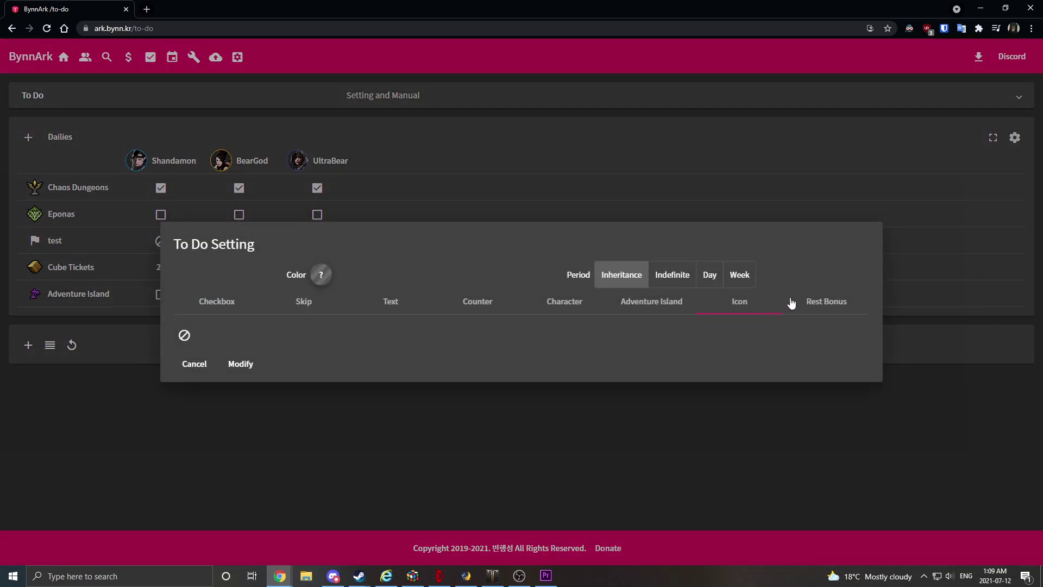
pyautogui.click(826, 302)
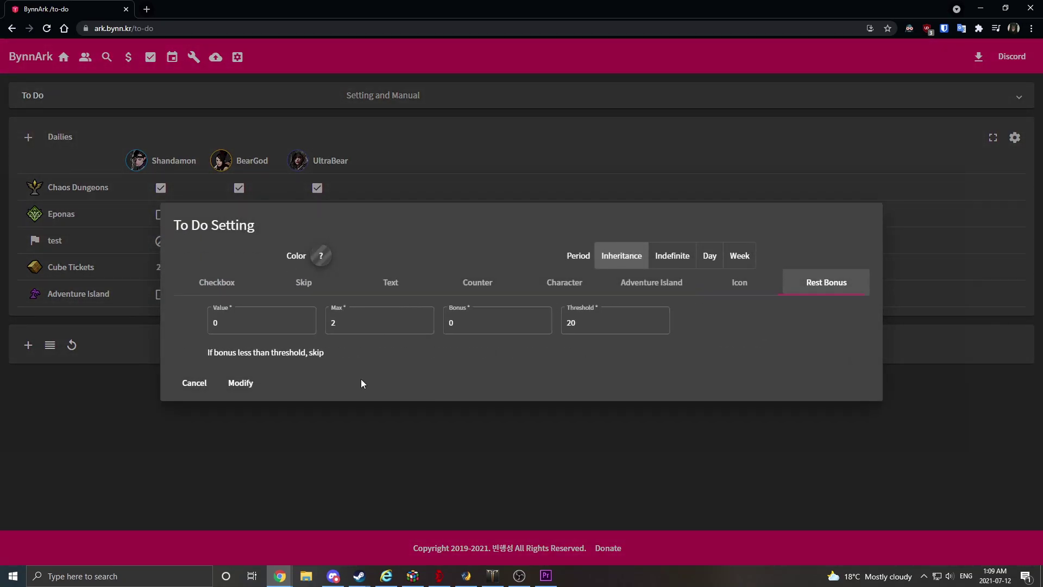
pyautogui.click(190, 383)
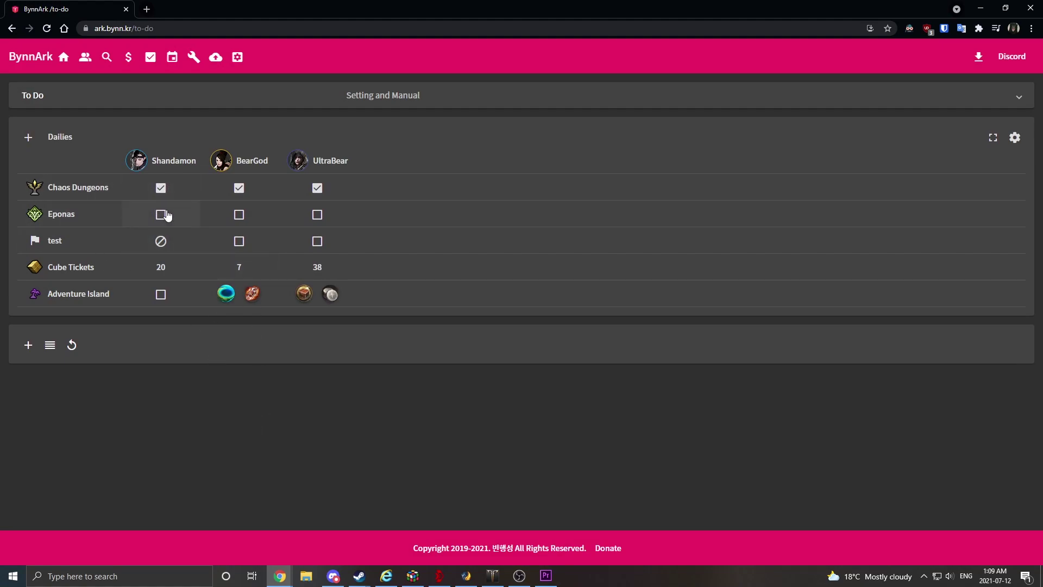
# Step: Add a Guardian Raids row to the Dailies table
pyautogui.click(26, 138)
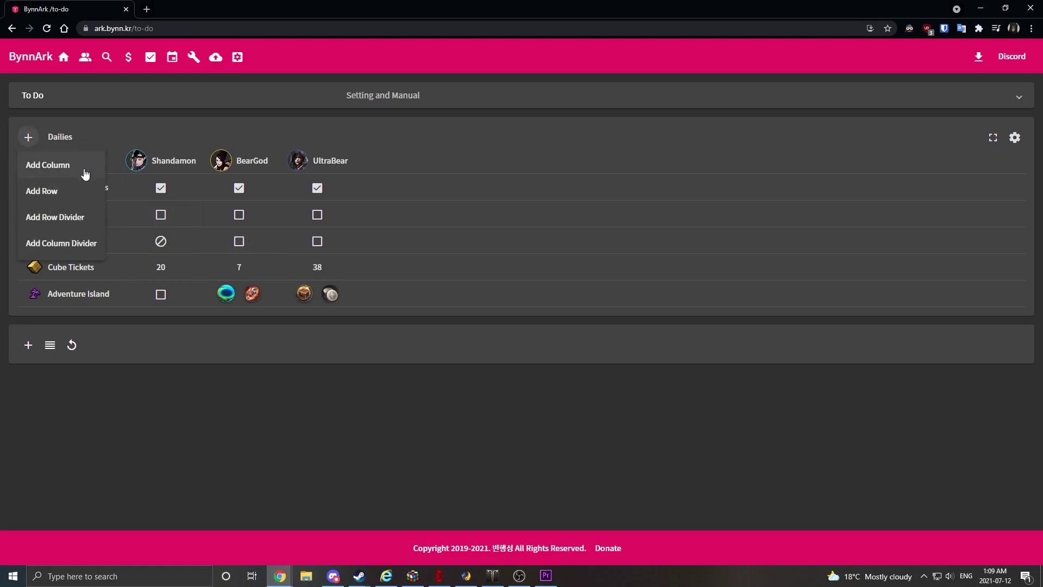
pyautogui.click(75, 194)
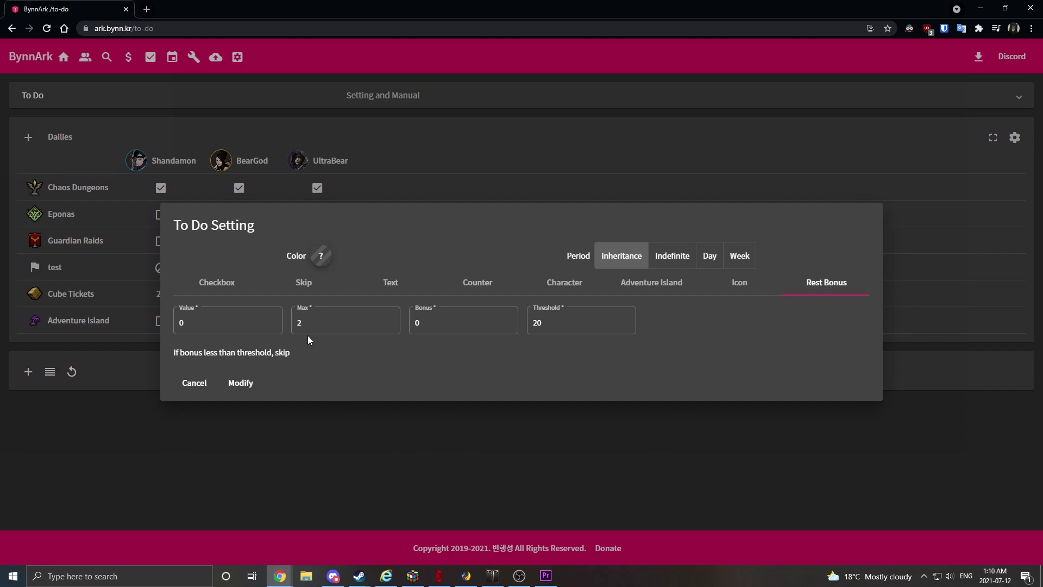
pyautogui.click(333, 466)
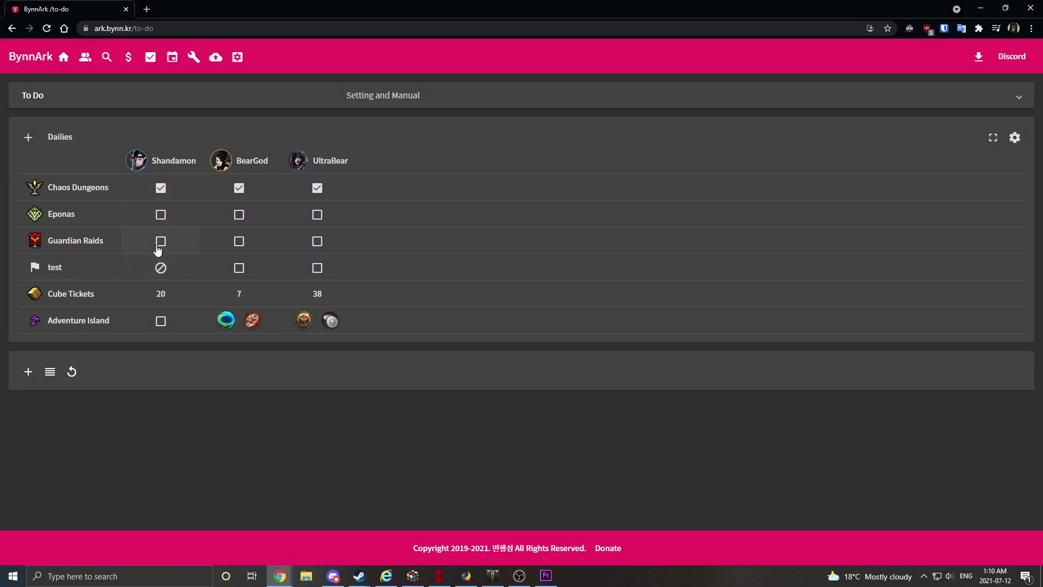
# Step: Give Shandamon's Guardian Raids cell a rest bonus threshold of 0 and bonus of 40
pyautogui.rightClick(158, 247)
pyautogui.click(812, 301)
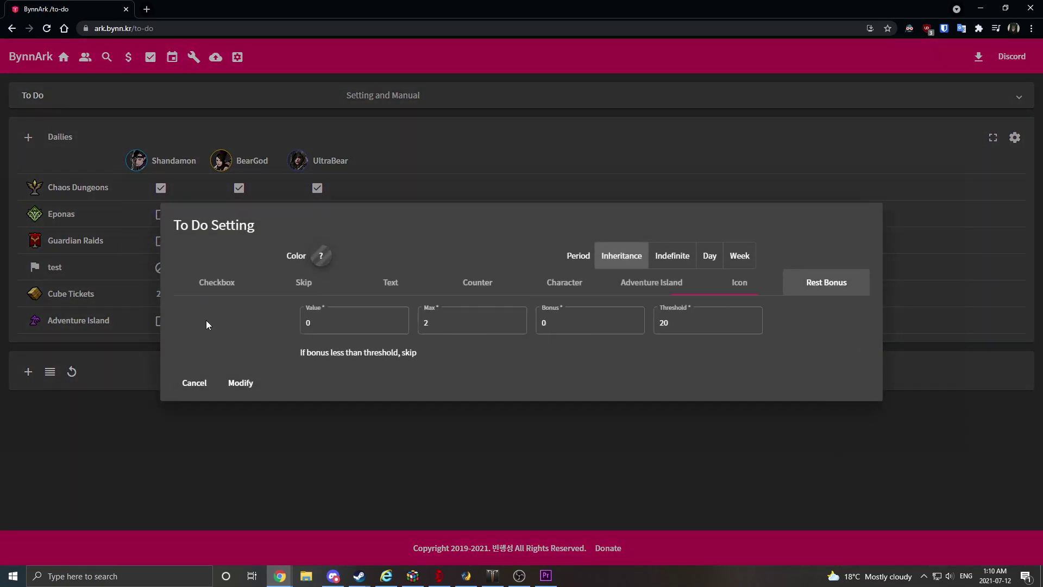
pyautogui.click(598, 322)
pyautogui.press('BackSpace')
pyautogui.press('BackSpace')
pyautogui.write('0')
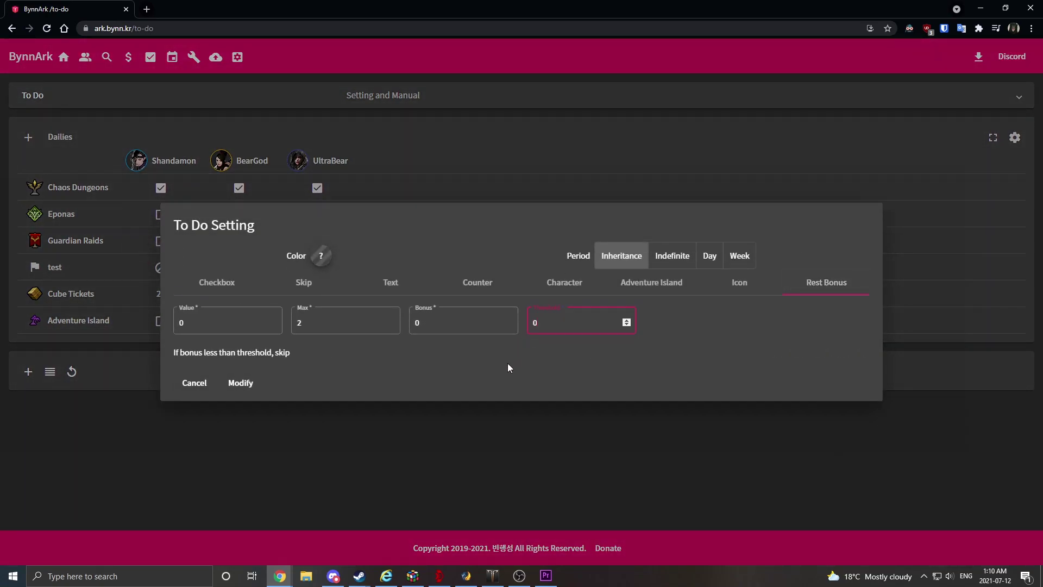
pyautogui.click(494, 352)
pyautogui.click(489, 322)
pyautogui.click(603, 322)
pyautogui.click(484, 322)
pyautogui.click(441, 327)
pyautogui.press('BackSpace')
pyautogui.write('40')
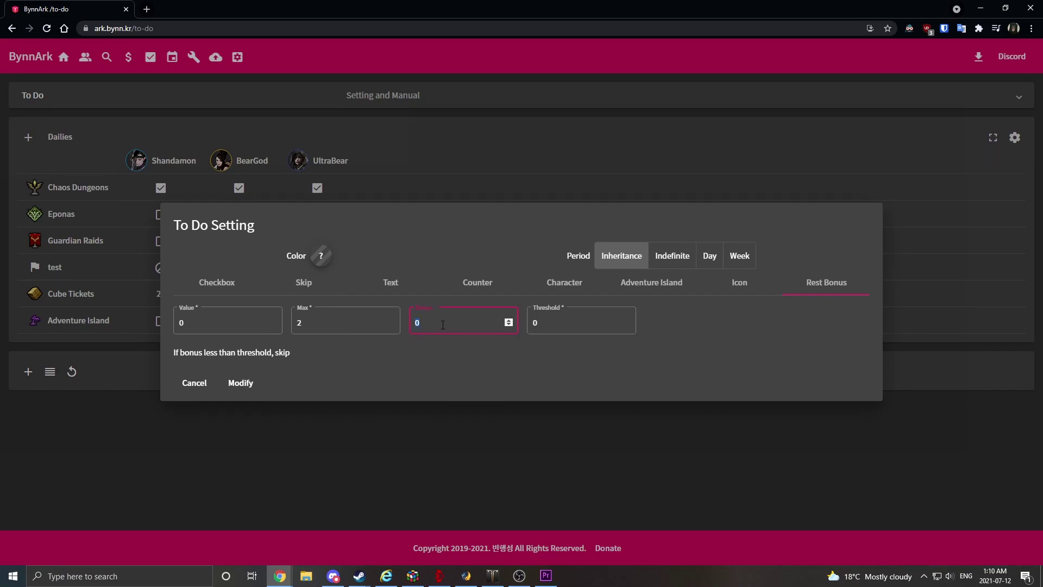
# Step: Save the Bonus 40 rest bonus, count two Guardian Raids completions, then leave it unchecked
pyautogui.click(317, 322)
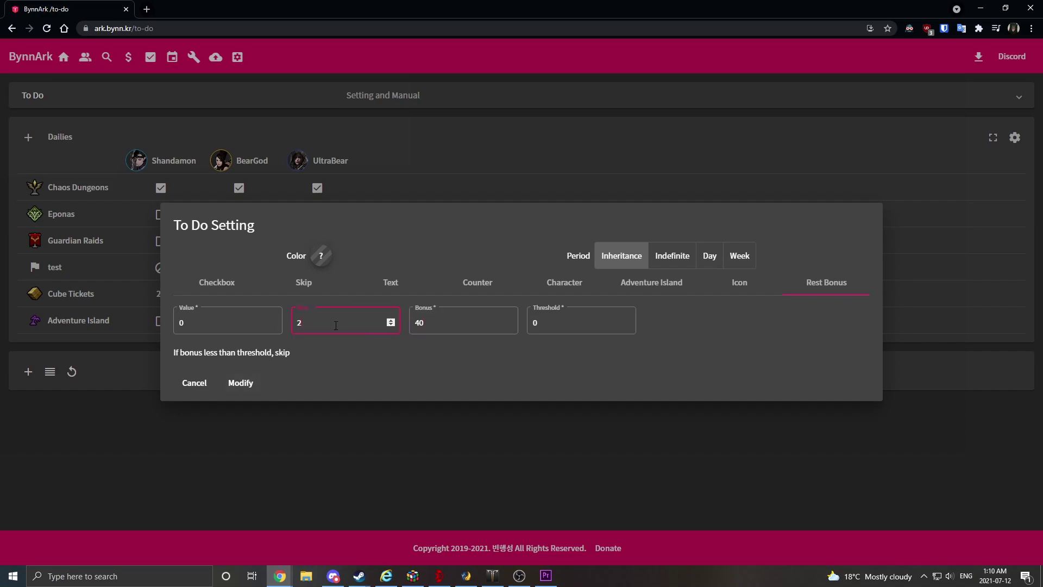
pyautogui.click(248, 381)
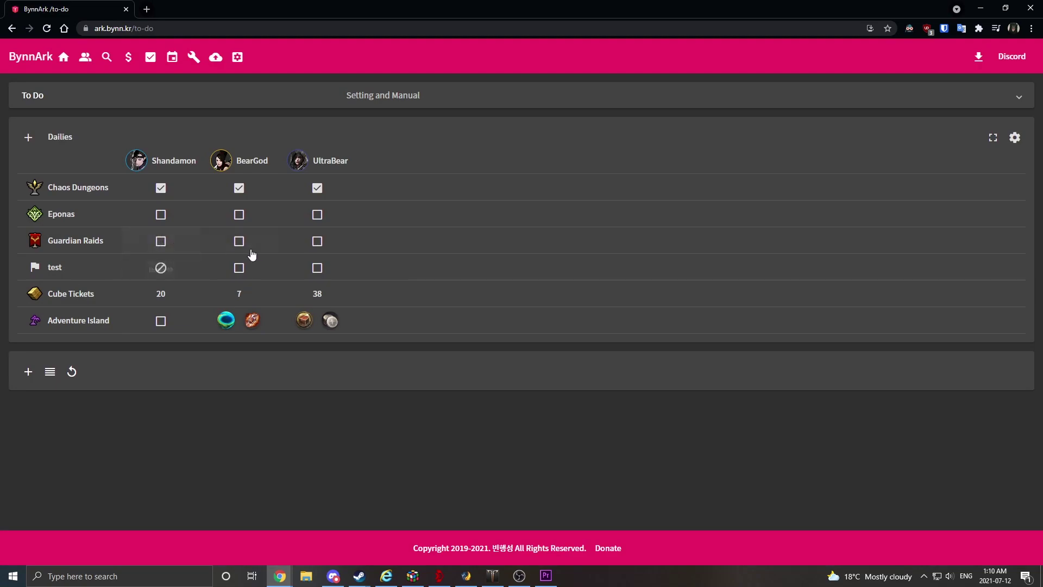
pyautogui.click(172, 246)
pyautogui.click(166, 245)
pyautogui.click(159, 245)
pyautogui.click(162, 244)
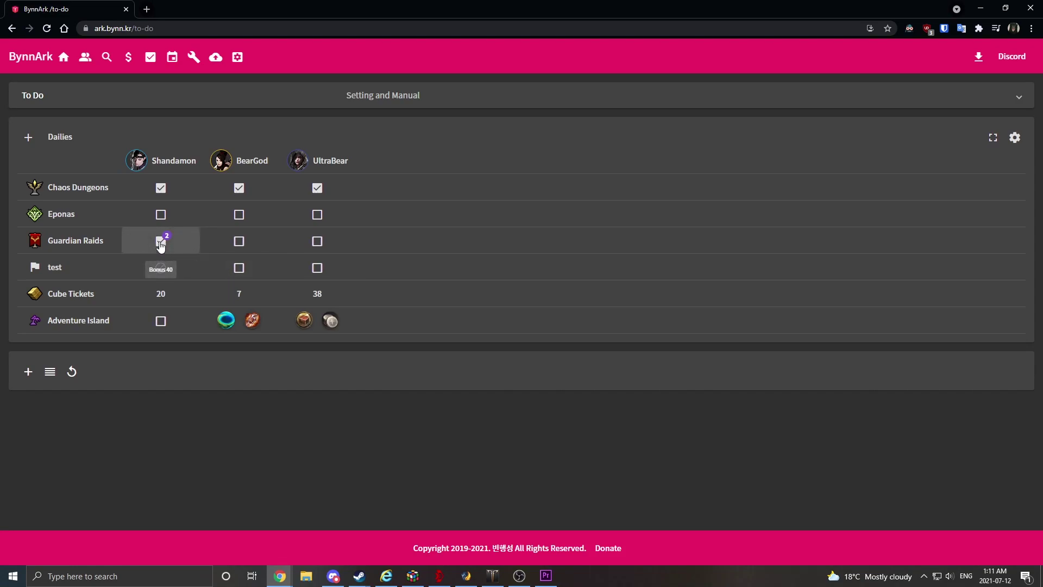
pyautogui.click(159, 243)
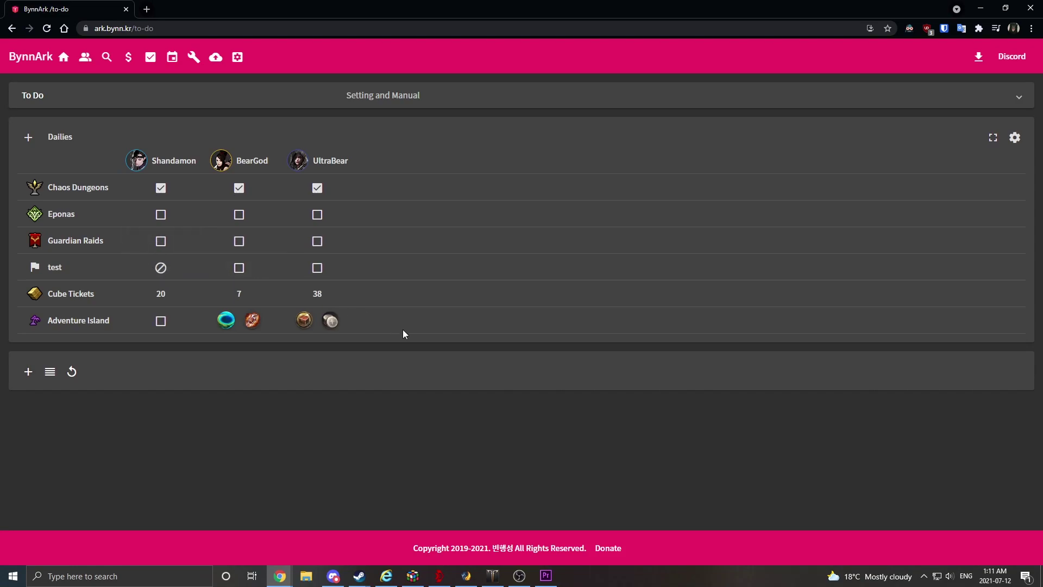
# Step: Give Shandamon's Guardian Raids cell a rest-bonus threshold of 40 and bonus of 20, so it shows as skipped
pyautogui.rightClick(163, 246)
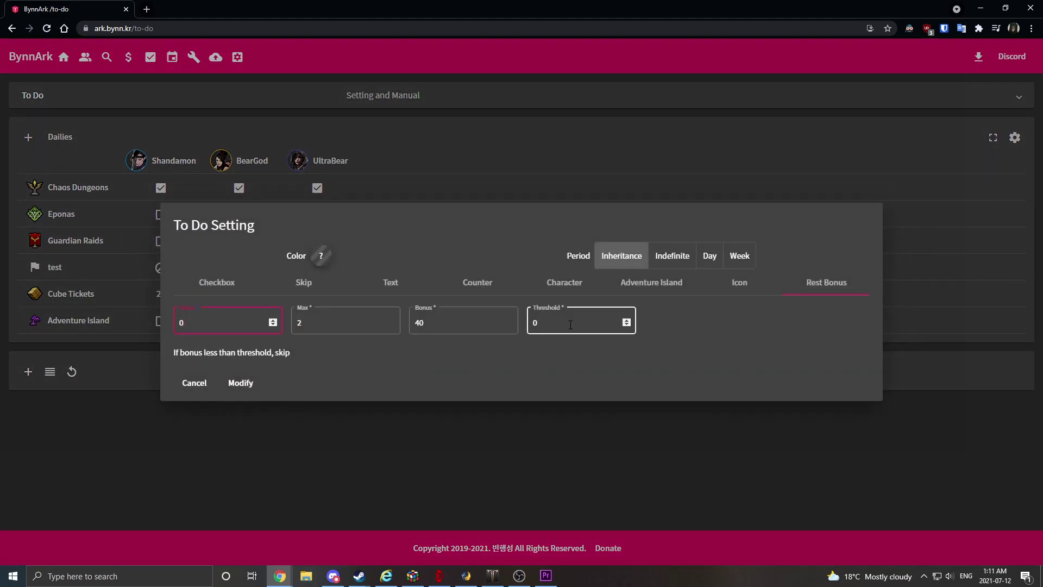
pyautogui.click(566, 361)
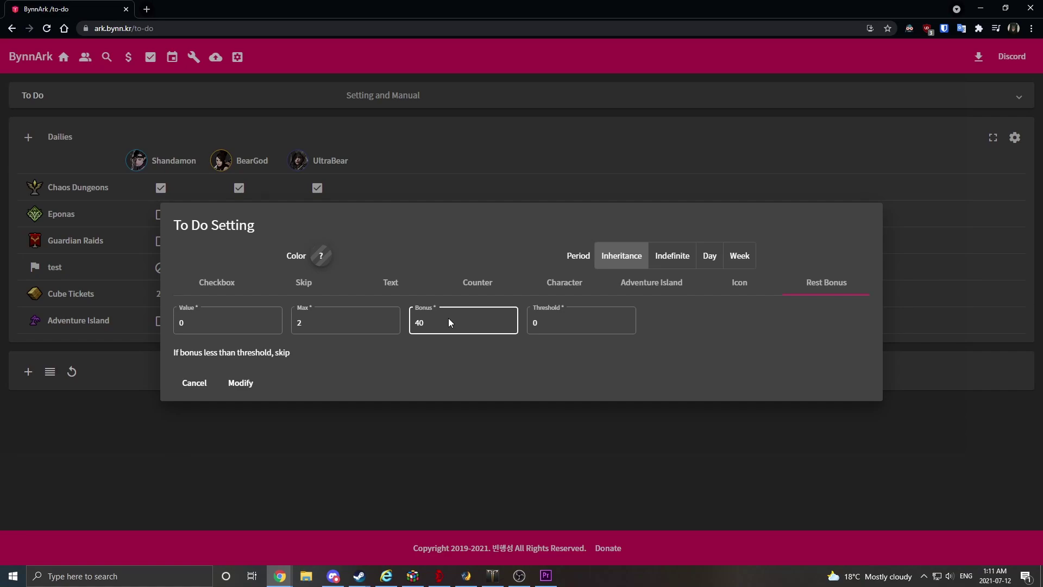
pyautogui.click(558, 325)
pyautogui.write('40')
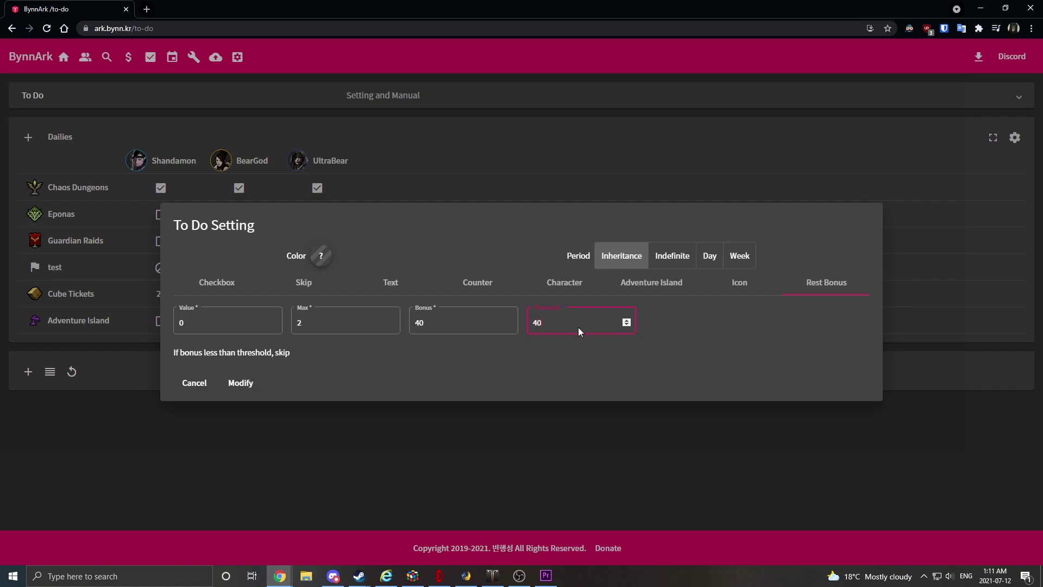
pyautogui.click(280, 385)
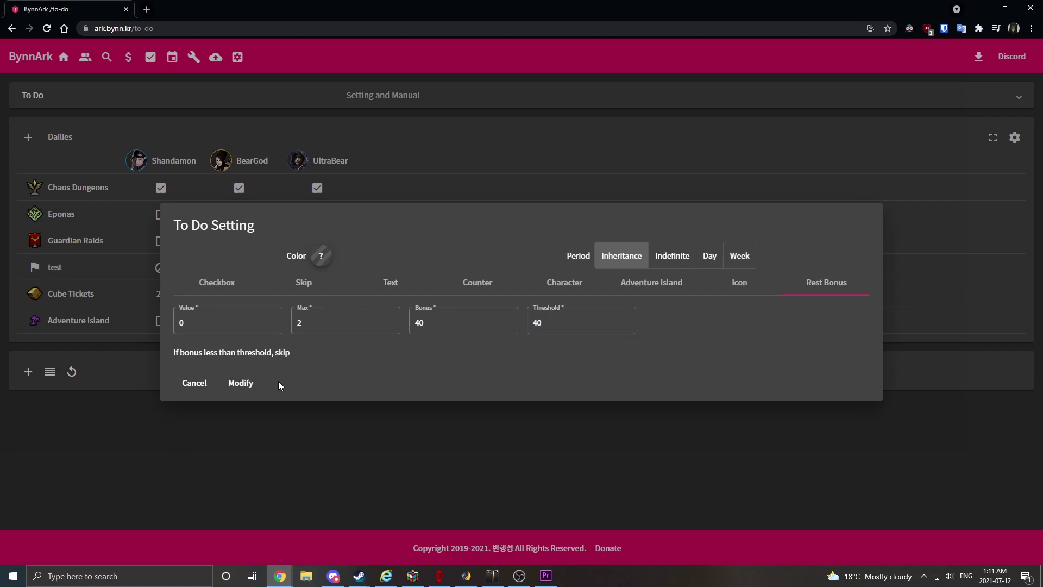
pyautogui.doubleClick(466, 324)
pyautogui.write('0')
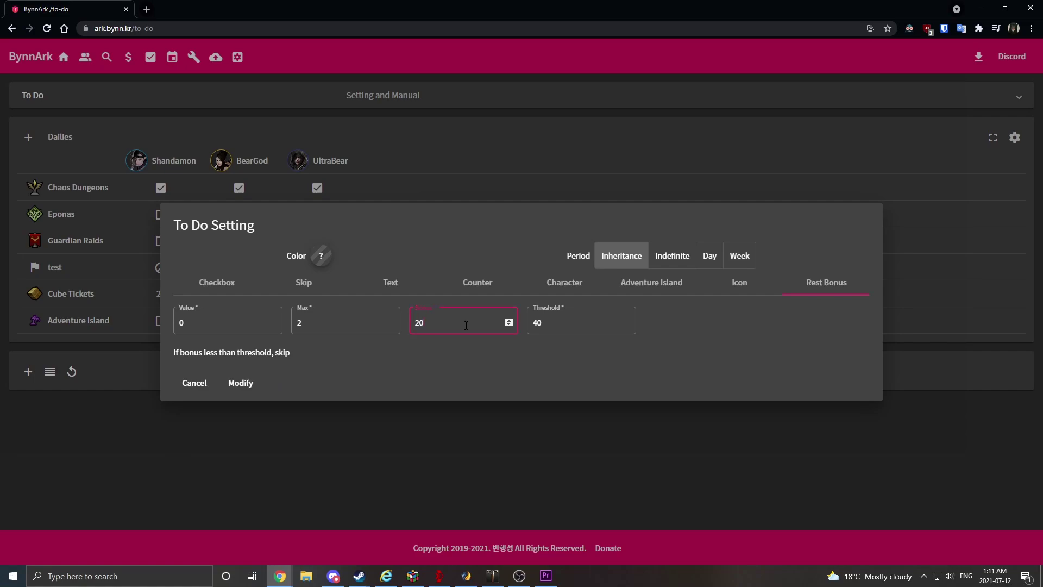
pyautogui.click(240, 384)
pyautogui.moveTo(180, 249)
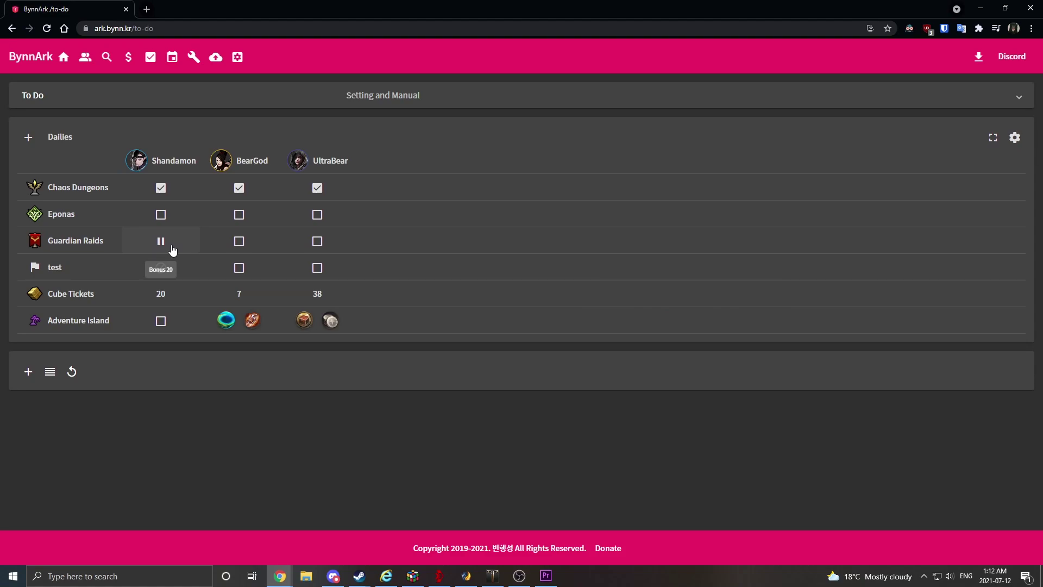
# Step: Reopen the Guardian Raids rest-bonus settings and close them without changes
pyautogui.click(171, 247)
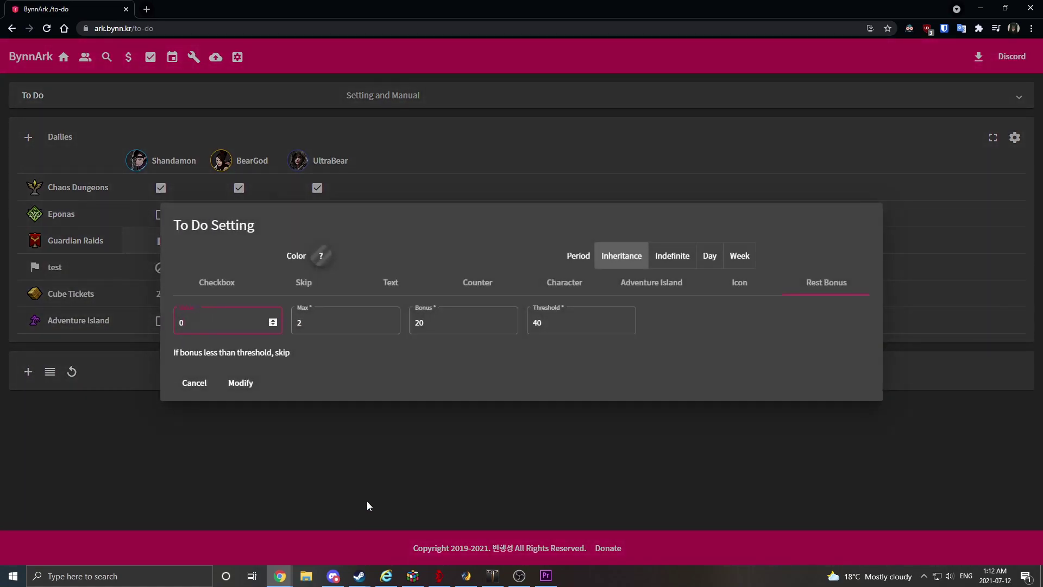
pyautogui.click(448, 312)
pyautogui.press('Escape')
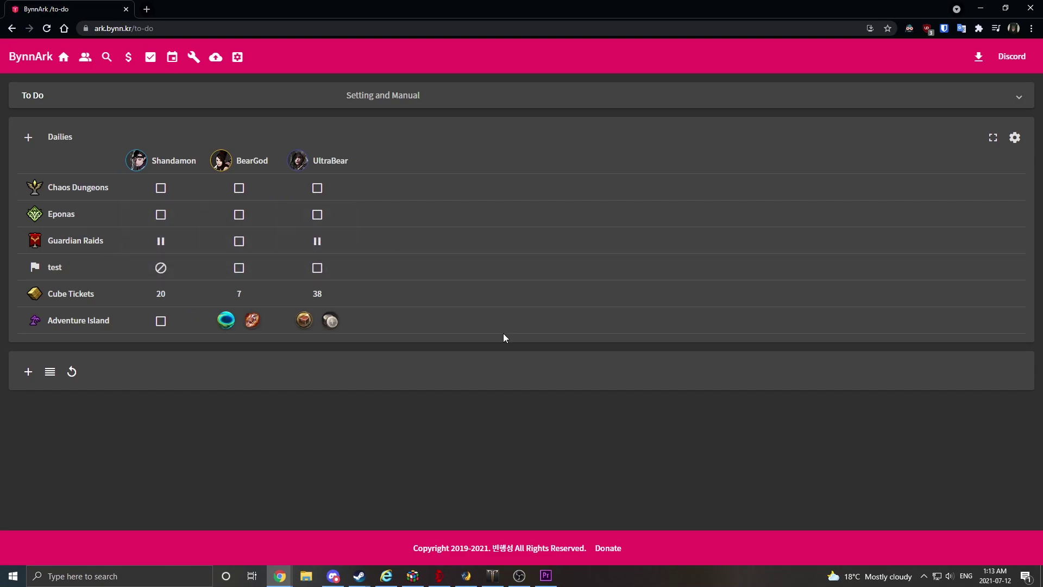
# Step: Open Shandamon's Eponas rest-bonus settings and begin editing the Max value
pyautogui.rightClick(165, 215)
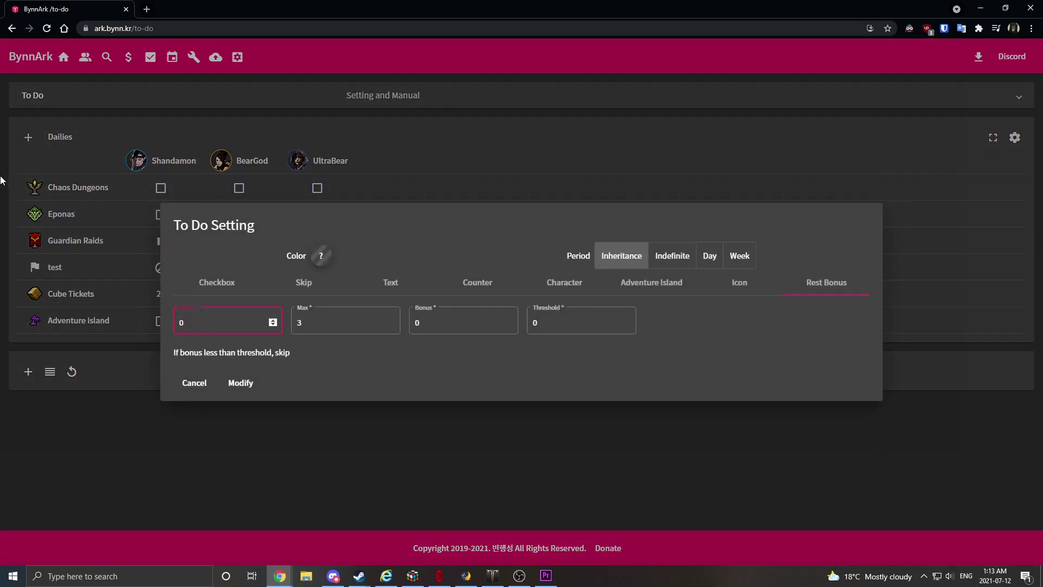
pyautogui.moveTo(365, 348); pyautogui.dragTo(346, 353)
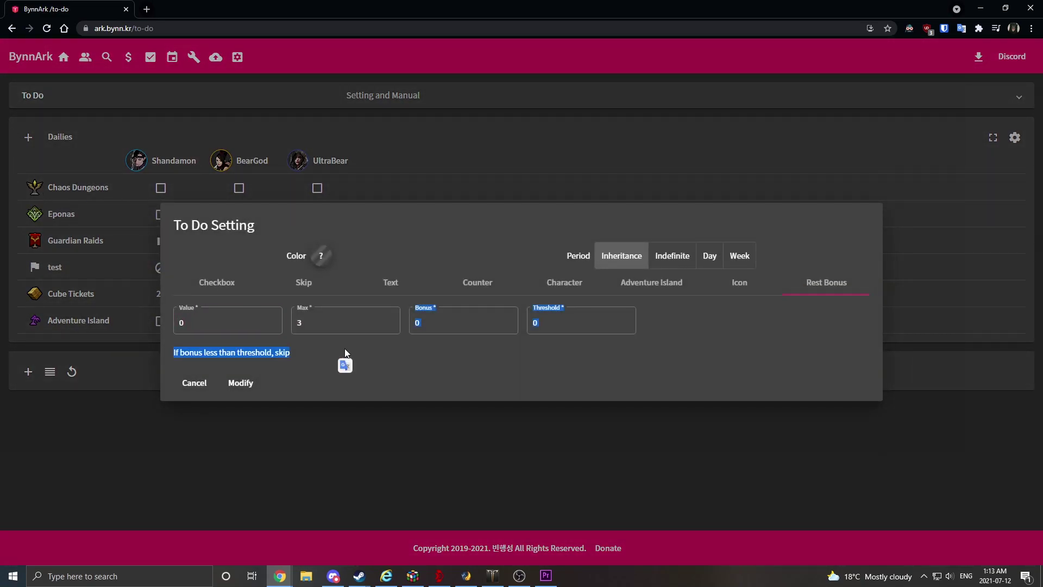
pyautogui.click(311, 325)
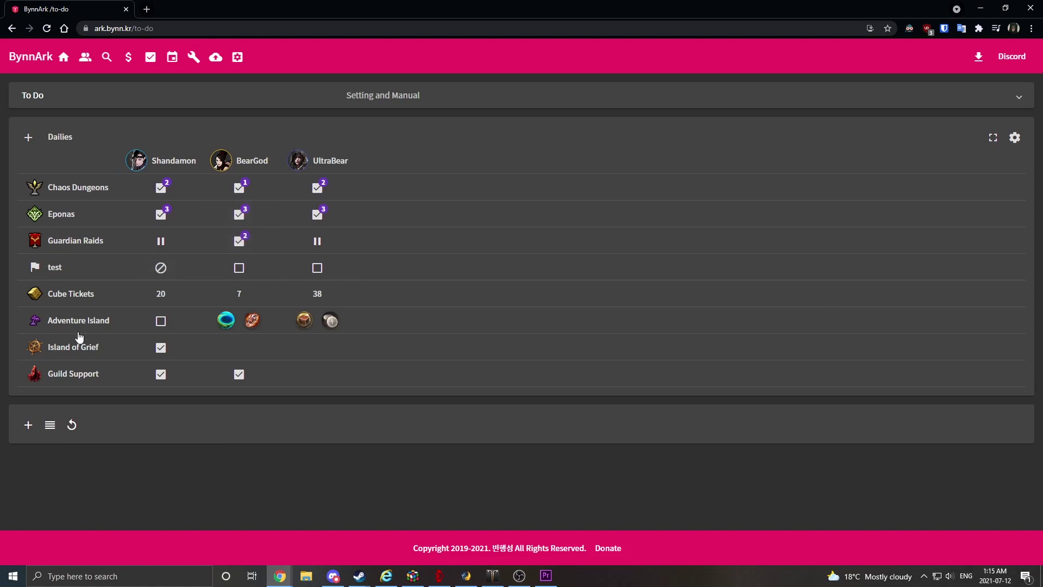
# Step: Create a new table titled 'Weeklies'
pyautogui.click(31, 428)
pyautogui.click(530, 289)
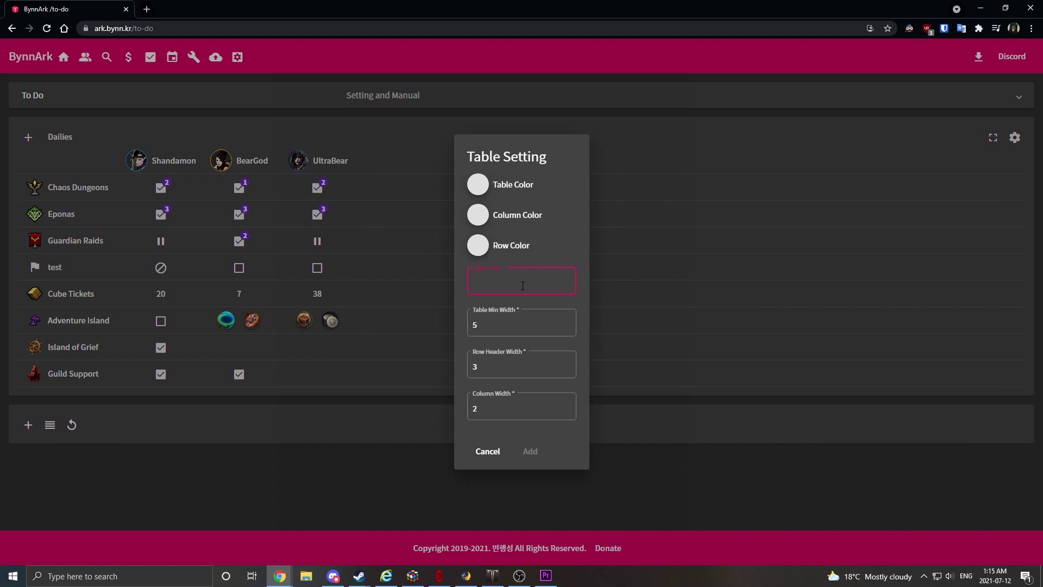
pyautogui.write('Weeklies')
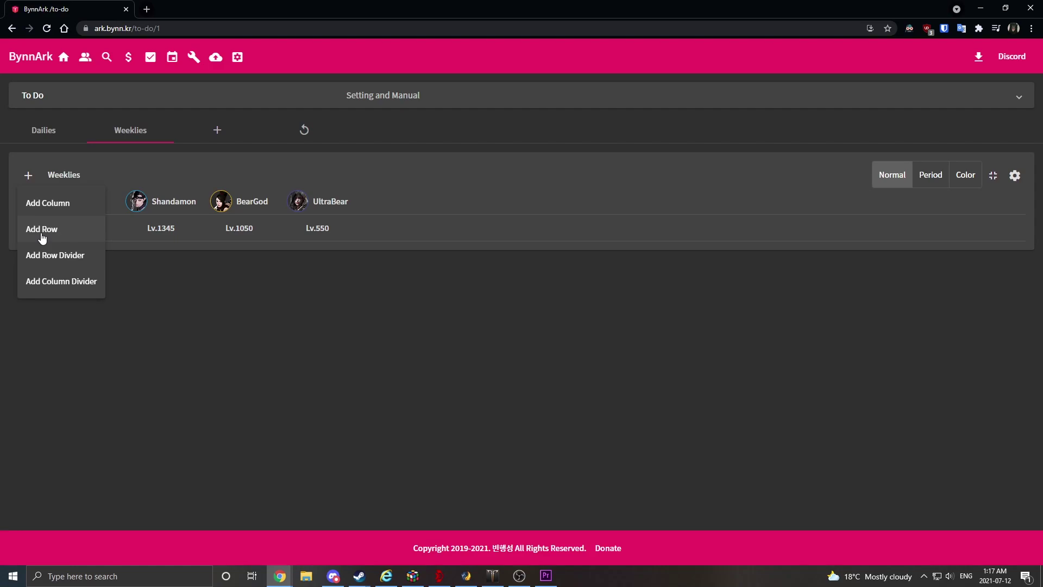
# Step: Add an 'Epona Weeklies' row as a rest-bonus counter with max 2 and threshold 0
pyautogui.click(42, 229)
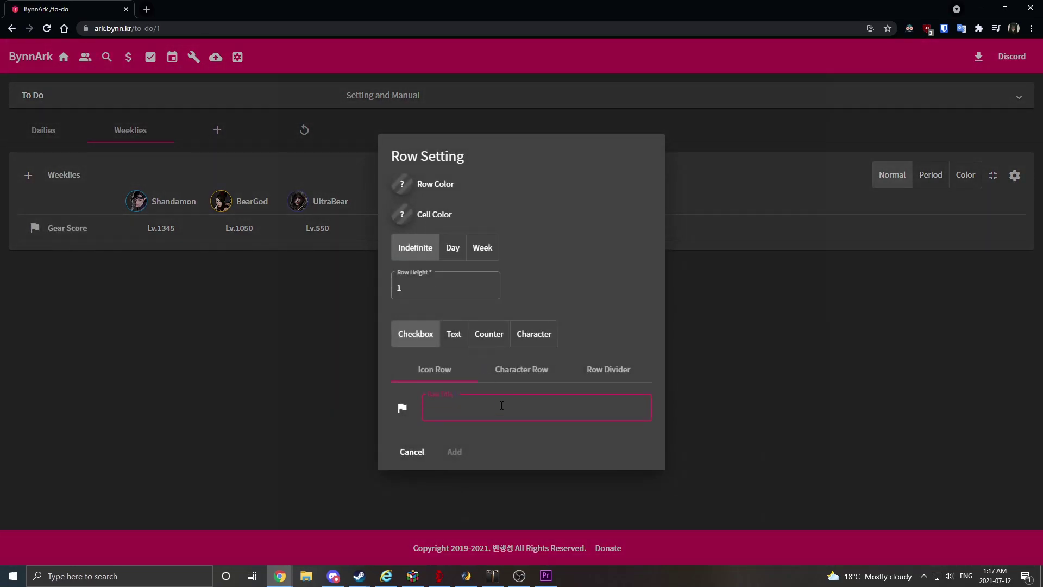
pyautogui.write('Epona Weeklies')
pyautogui.press('Return')
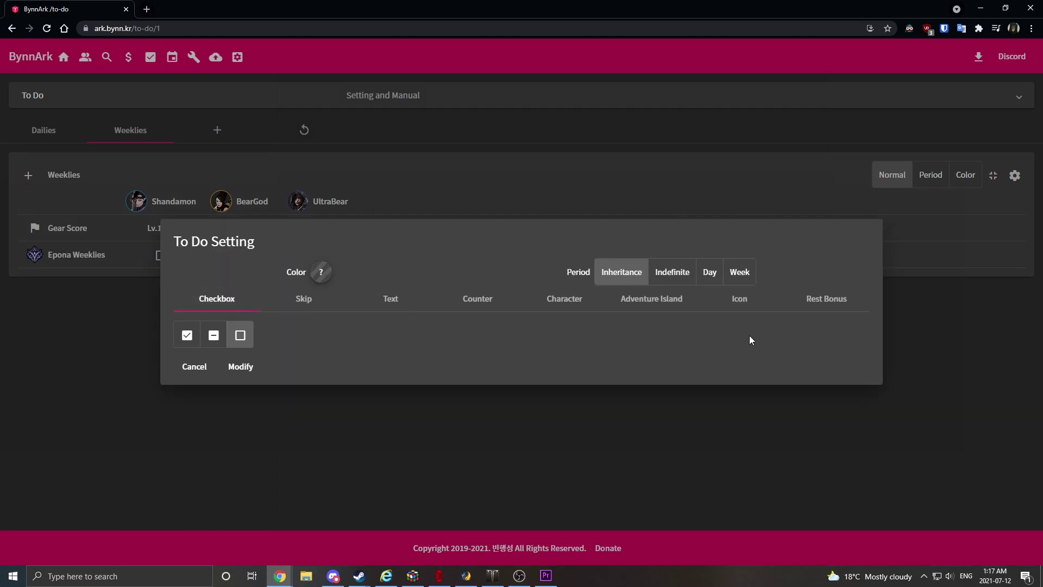
pyautogui.click(825, 298)
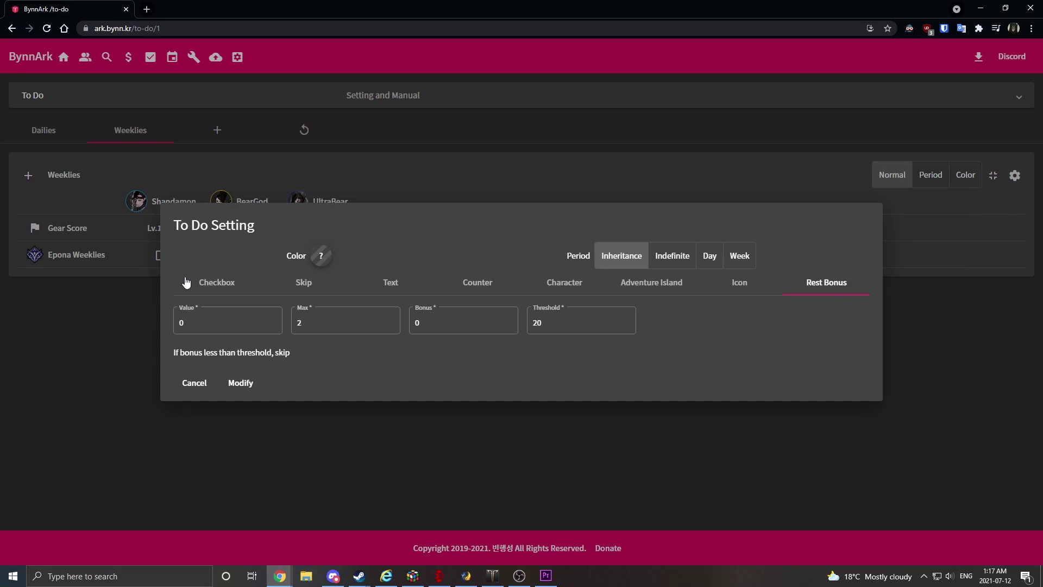
pyautogui.click(575, 327)
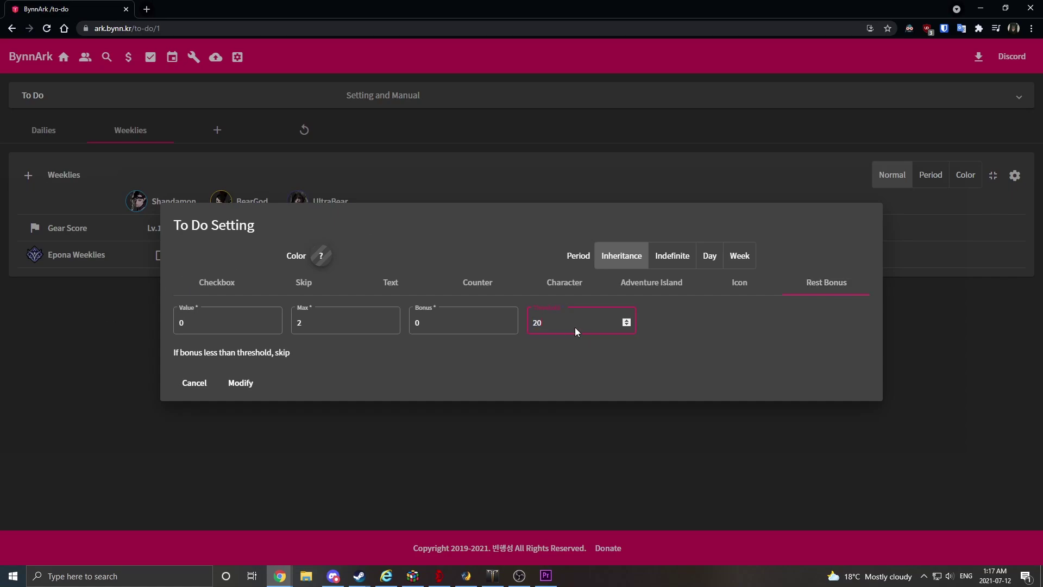
pyautogui.doubleClick(563, 322)
pyautogui.write('0')
pyautogui.click(447, 373)
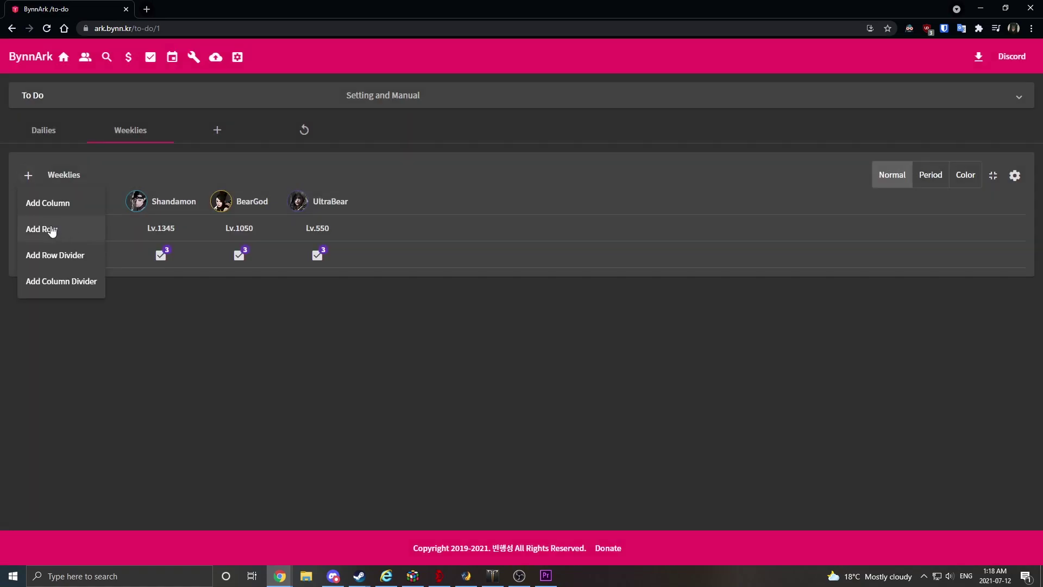
# Step: Add a weekly-reset 'Great Gates' row to the Weeklies table
pyautogui.click(43, 229)
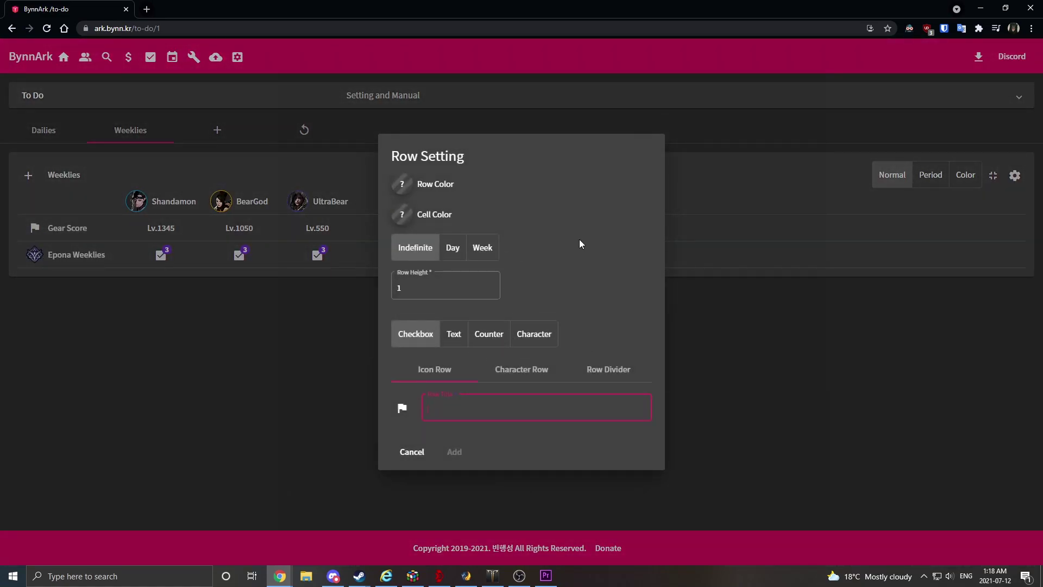
pyautogui.click(482, 247)
pyautogui.click(489, 408)
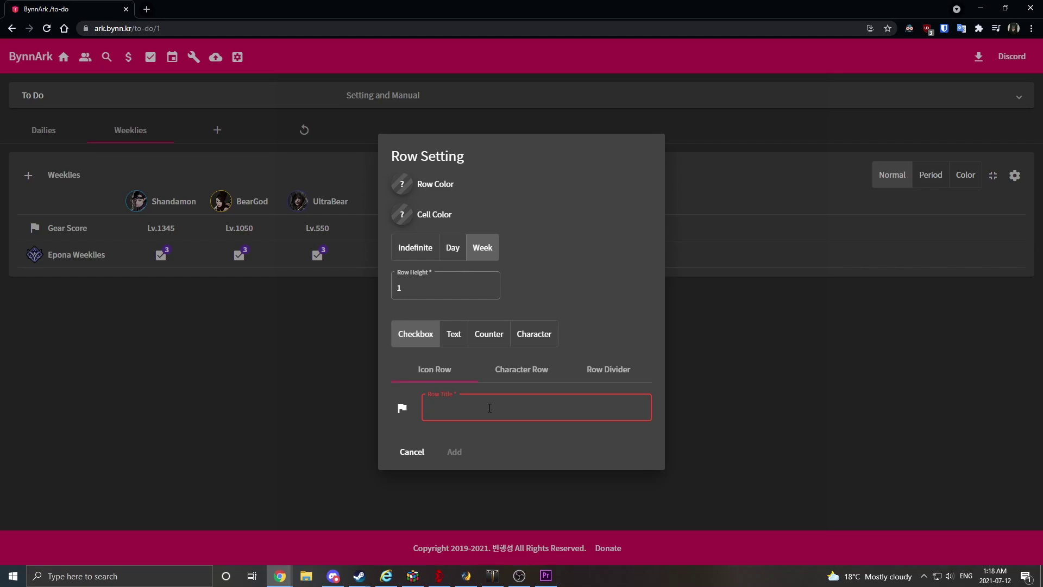
pyautogui.write('Great Gates')
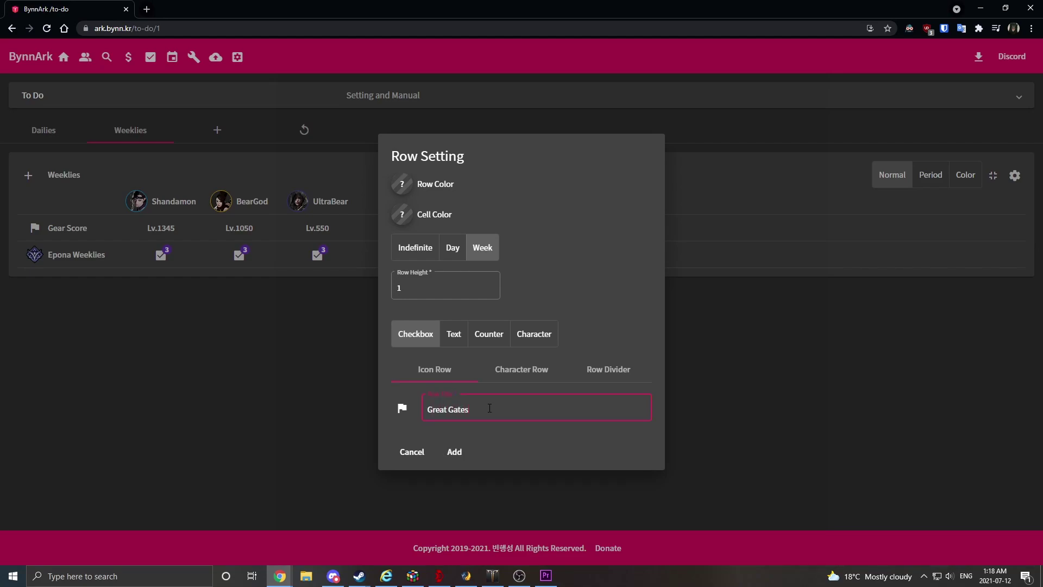
pyautogui.press('Return')
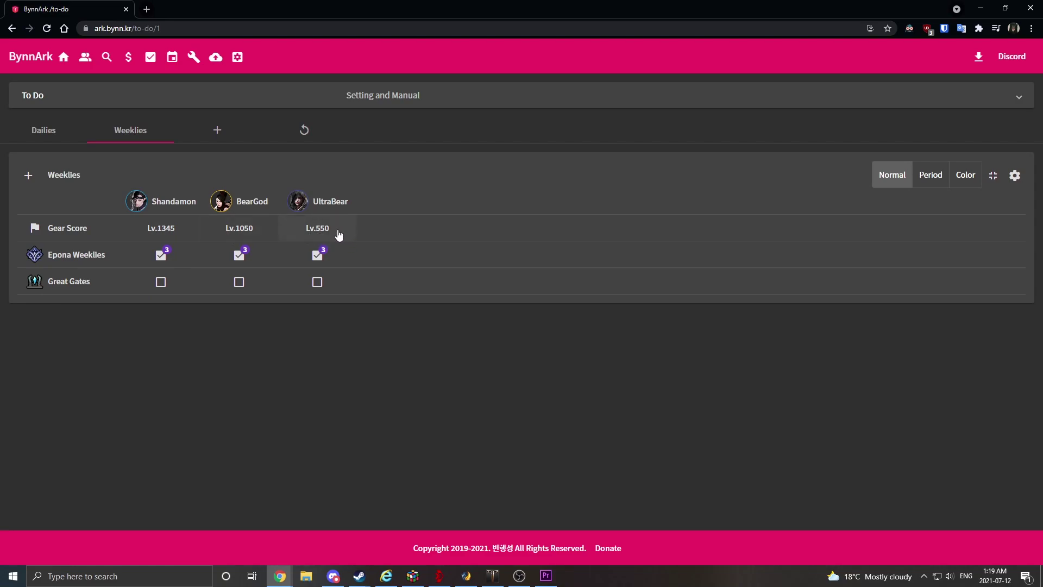
# Step: Mark UltraBear's Great Gates cell with the ICON.BLOCK icon
pyautogui.rightClick(317, 281)
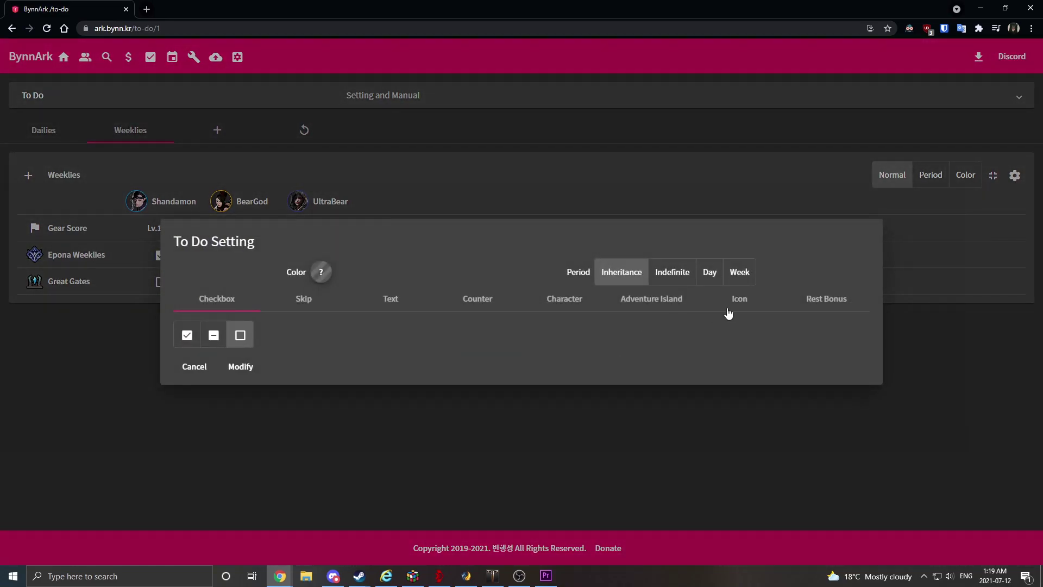
pyautogui.click(748, 305)
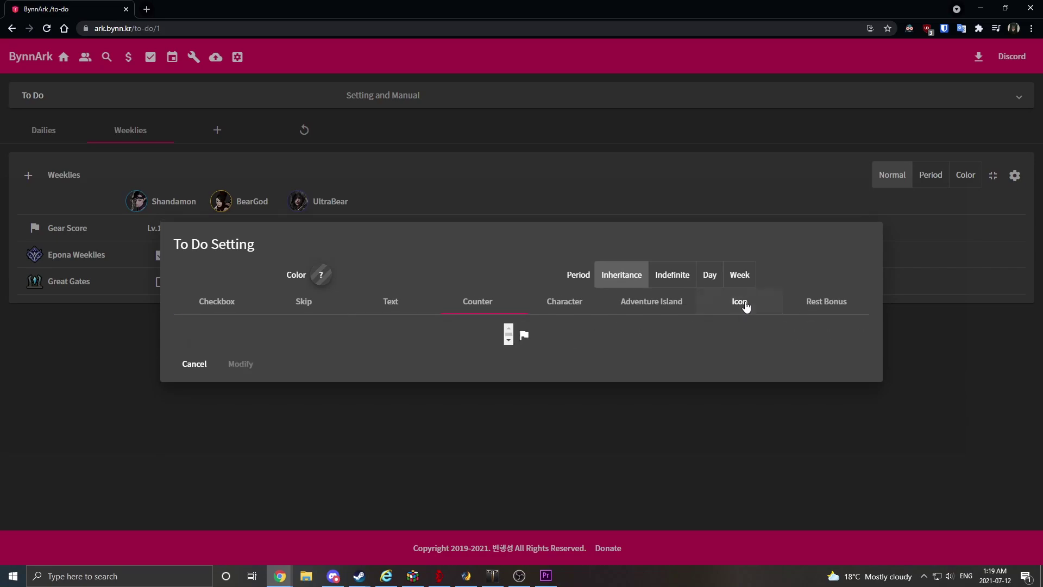
pyautogui.click(187, 337)
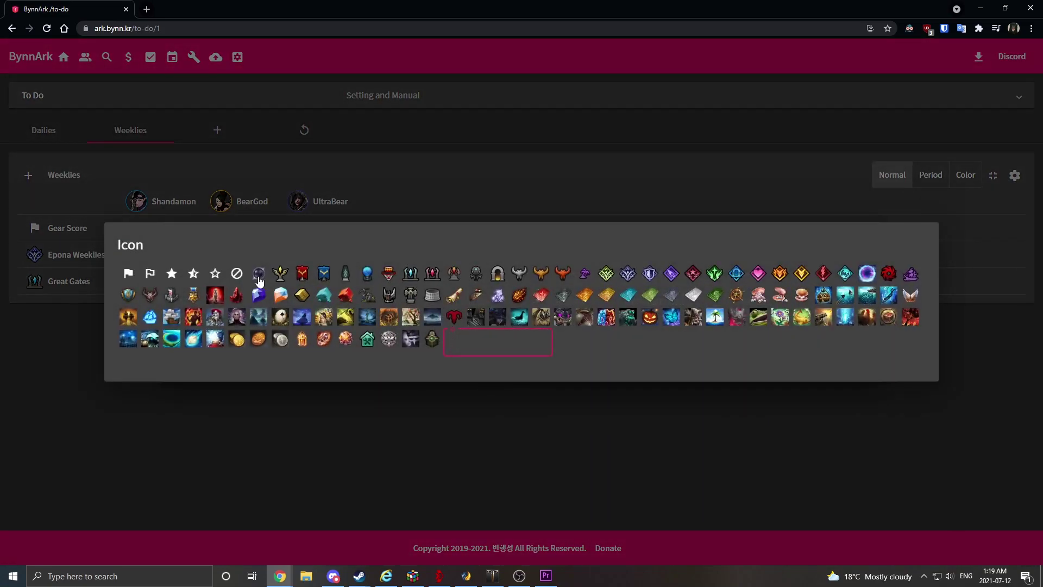
pyautogui.click(237, 273)
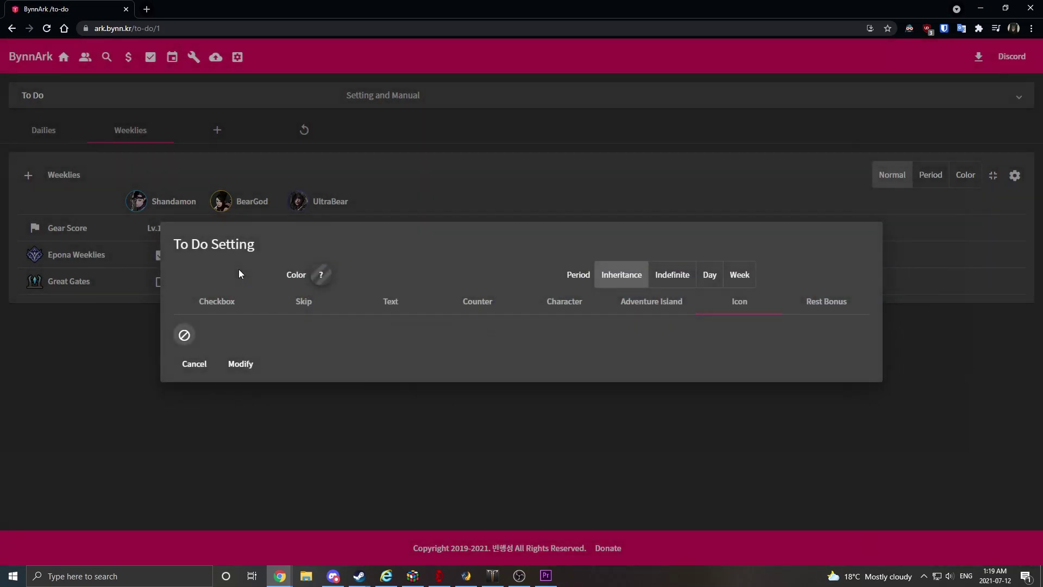
pyautogui.click(239, 364)
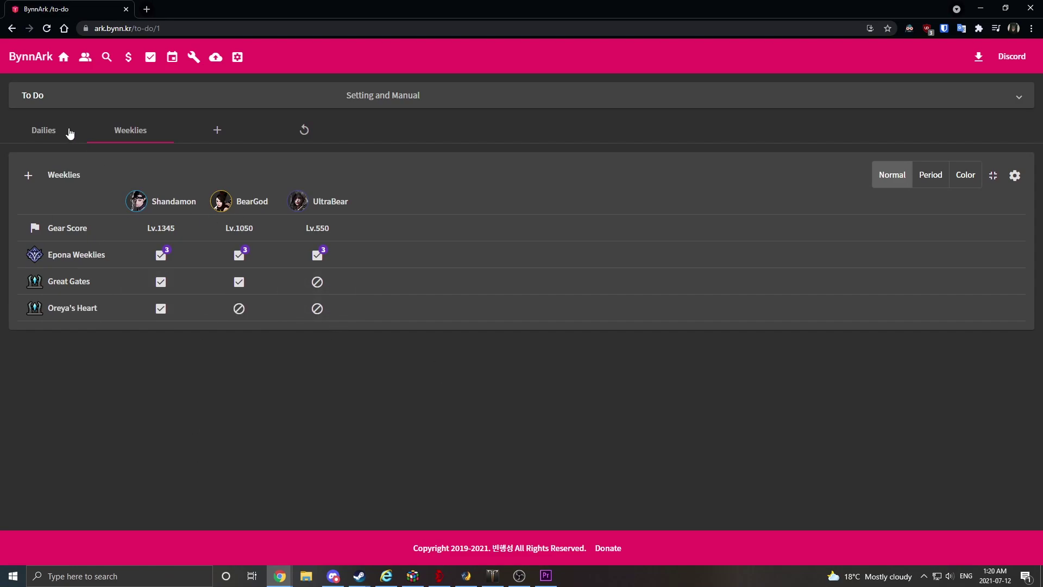
# Step: Switch between the Dailies and Weeklies tables, then display both side by side in compact view
pyautogui.click(63, 132)
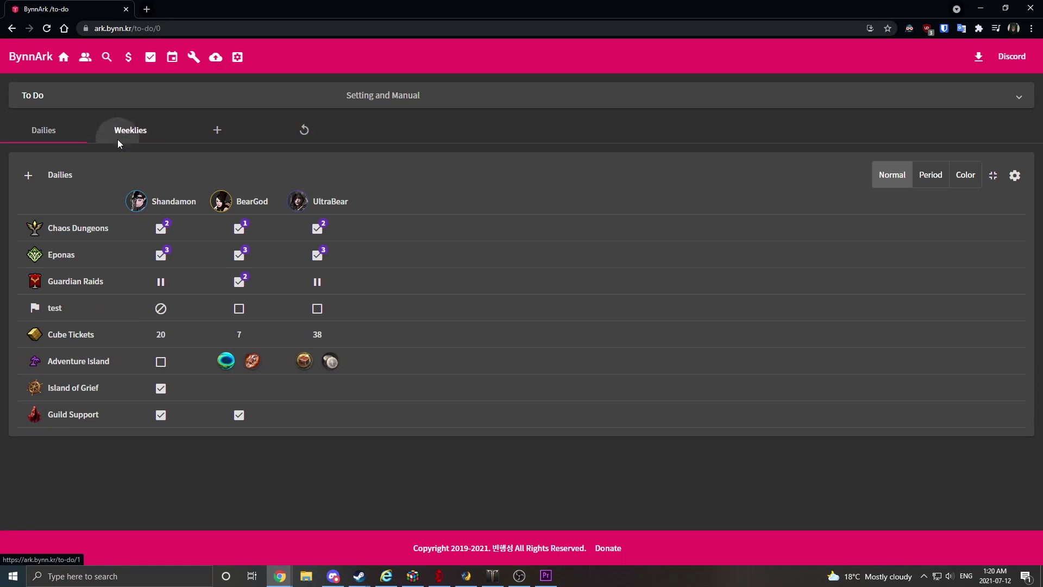
pyautogui.click(117, 137)
pyautogui.click(50, 141)
pyautogui.click(109, 139)
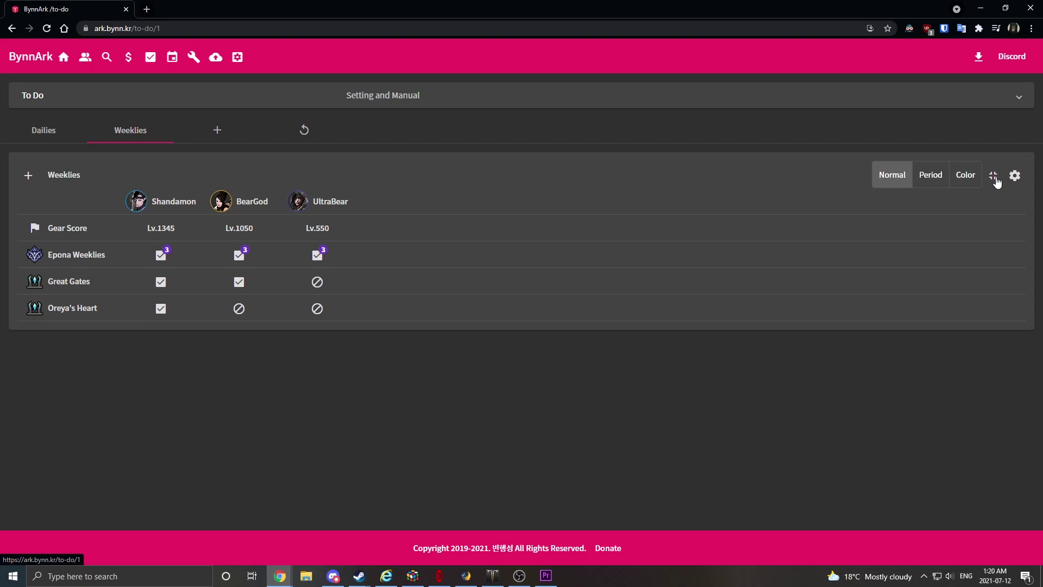
pyautogui.click(994, 175)
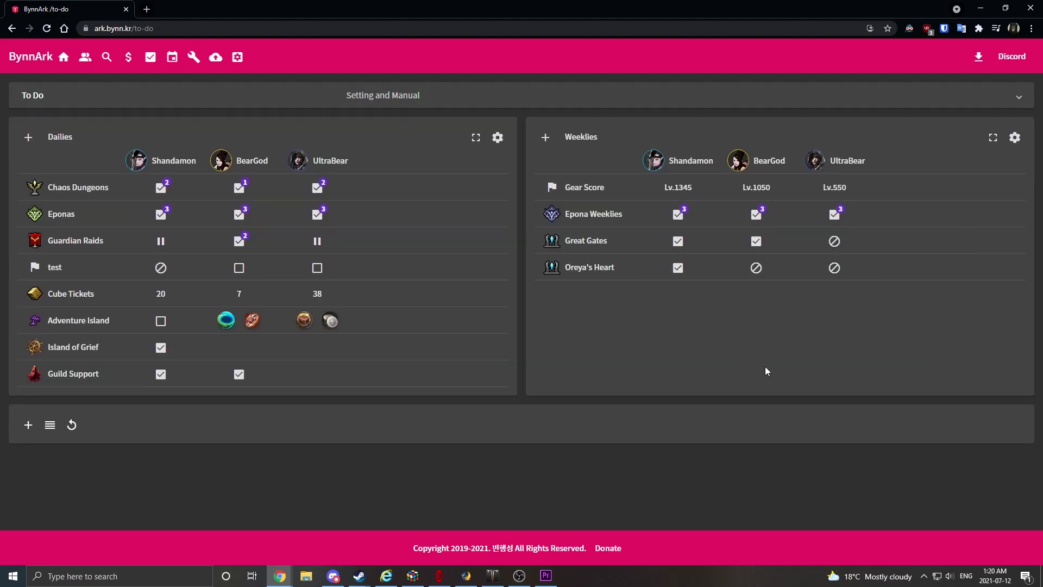
pyautogui.click(993, 142)
pyautogui.click(67, 139)
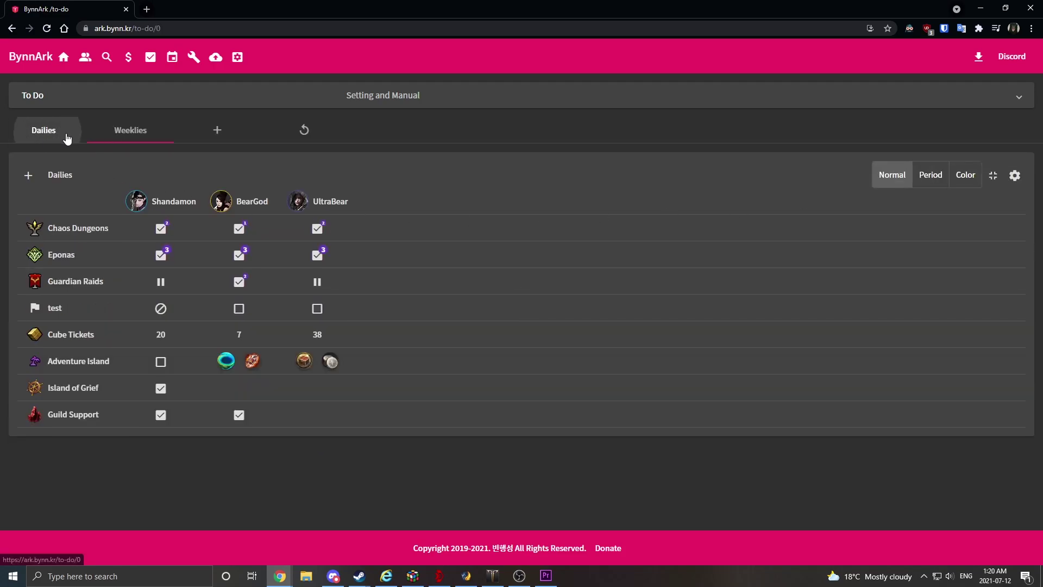
pyautogui.click(130, 131)
pyautogui.click(993, 175)
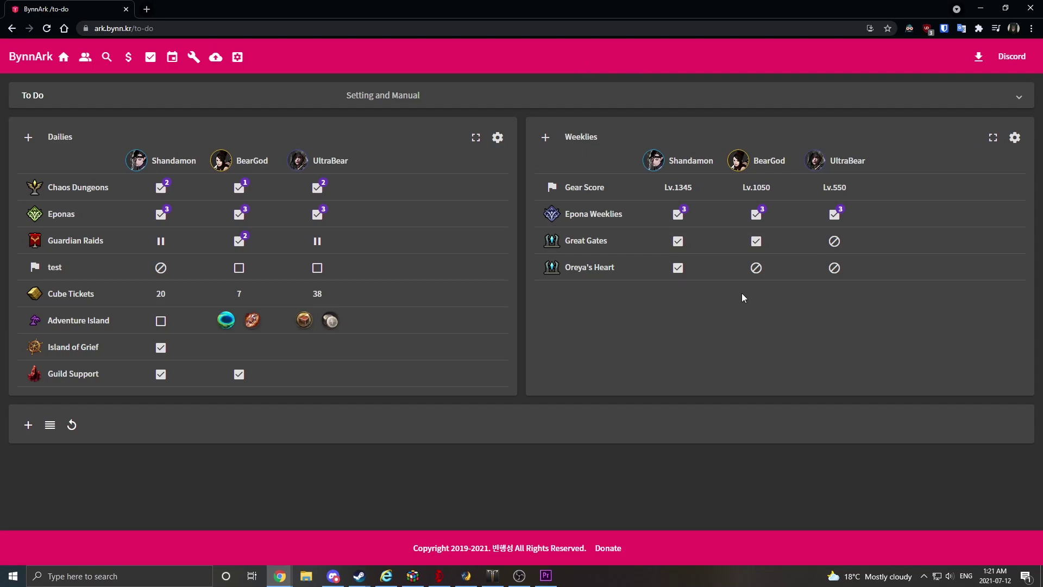
# Step: Download a backup file from the Backup page, then go back to the To Do page
pyautogui.click(216, 58)
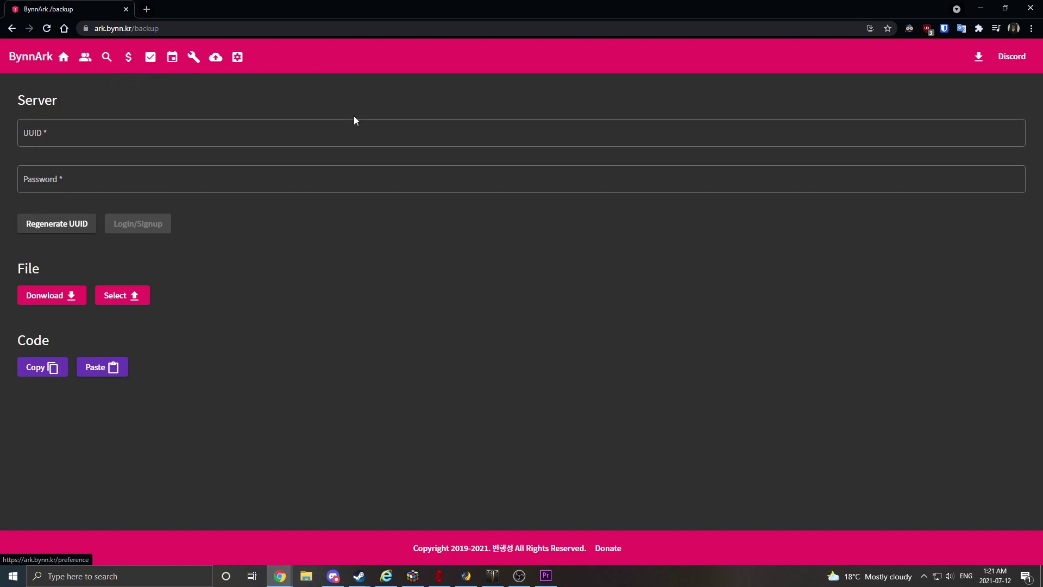
pyautogui.click(60, 301)
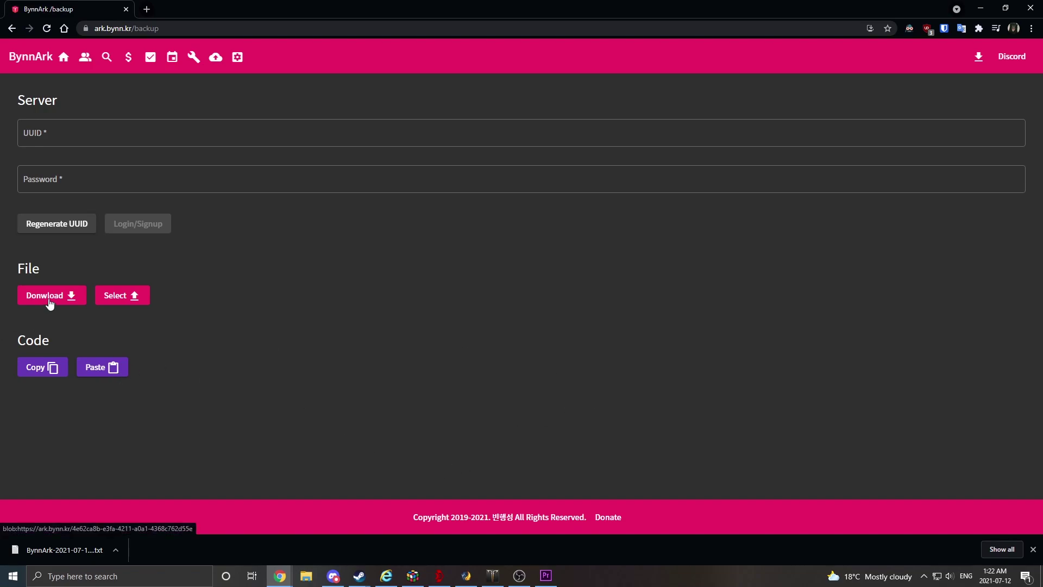
pyautogui.click(1033, 549)
pyautogui.click(151, 57)
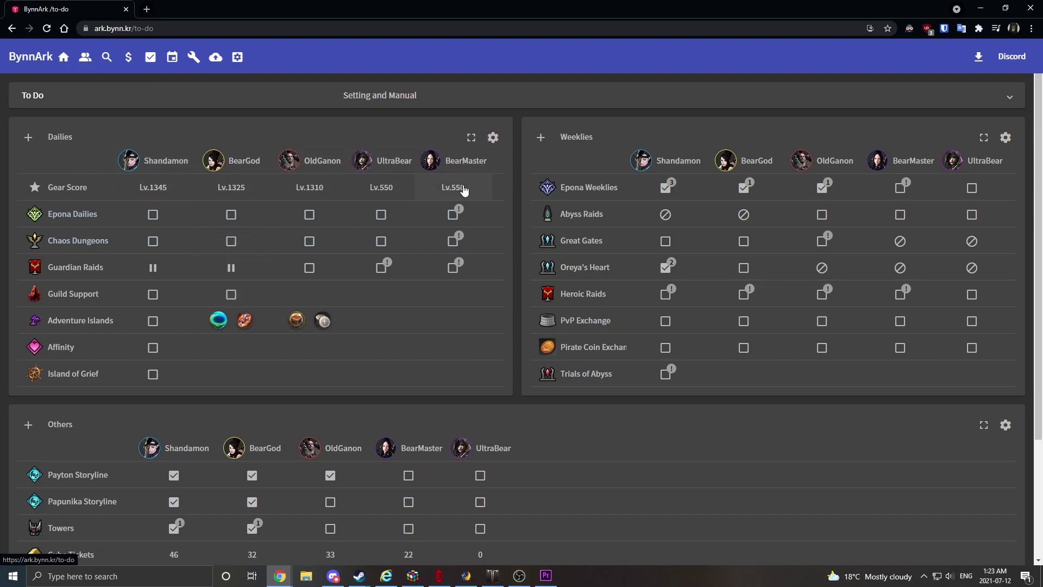
pyautogui.moveTo(156, 246)
pyautogui.scroll(-3, 258, 385)
pyautogui.scroll(3, 679, 385)
pyautogui.scroll(-3, 683, 385)
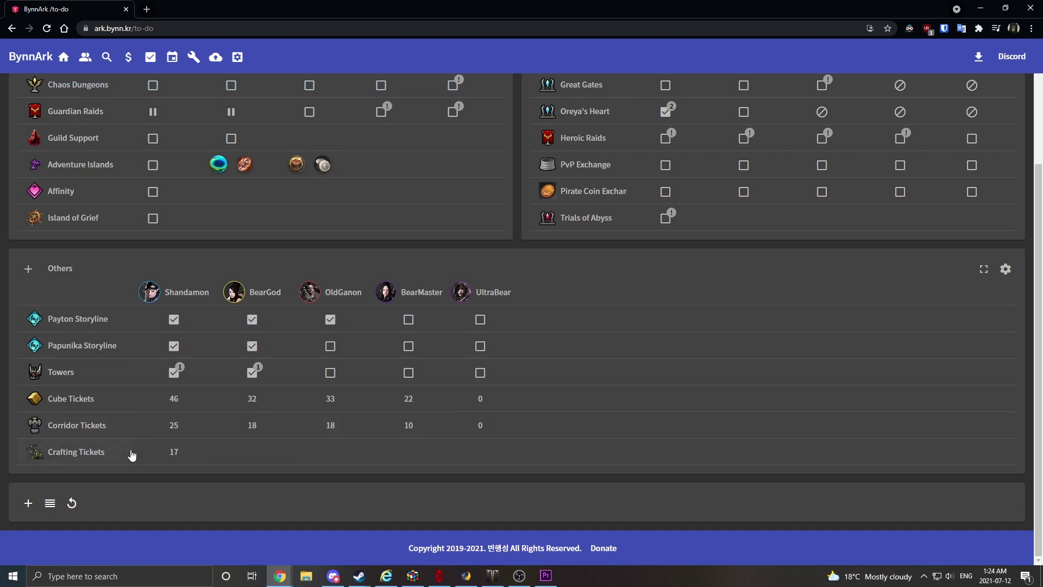
pyautogui.scroll(3, 128, 451)
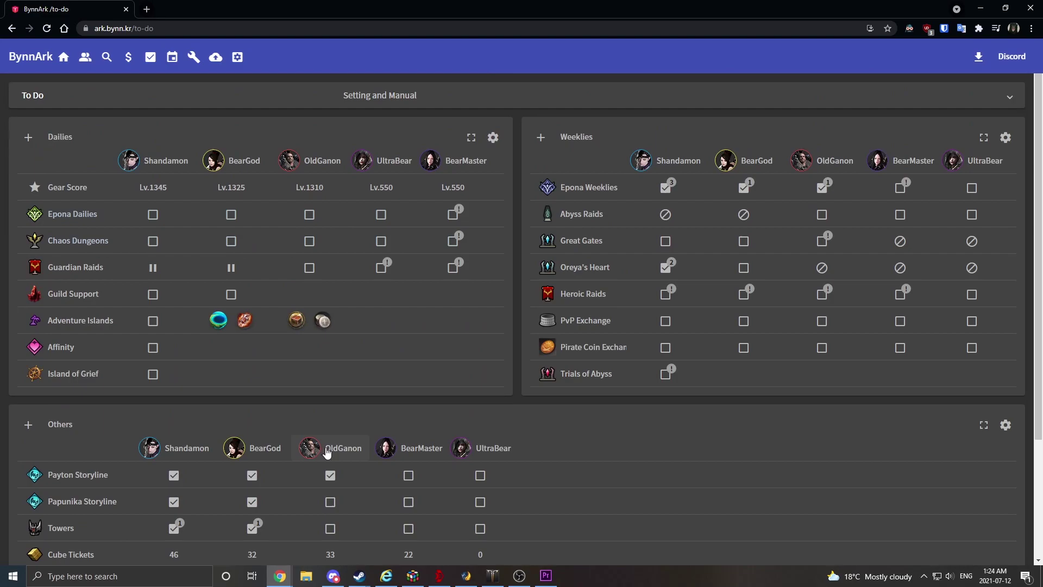
pyautogui.scroll(-3, 326, 452)
pyautogui.scroll(3, 778, 418)
pyautogui.scroll(-3, 679, 434)
pyautogui.scroll(3, 679, 435)
pyautogui.scroll(-3, 696, 436)
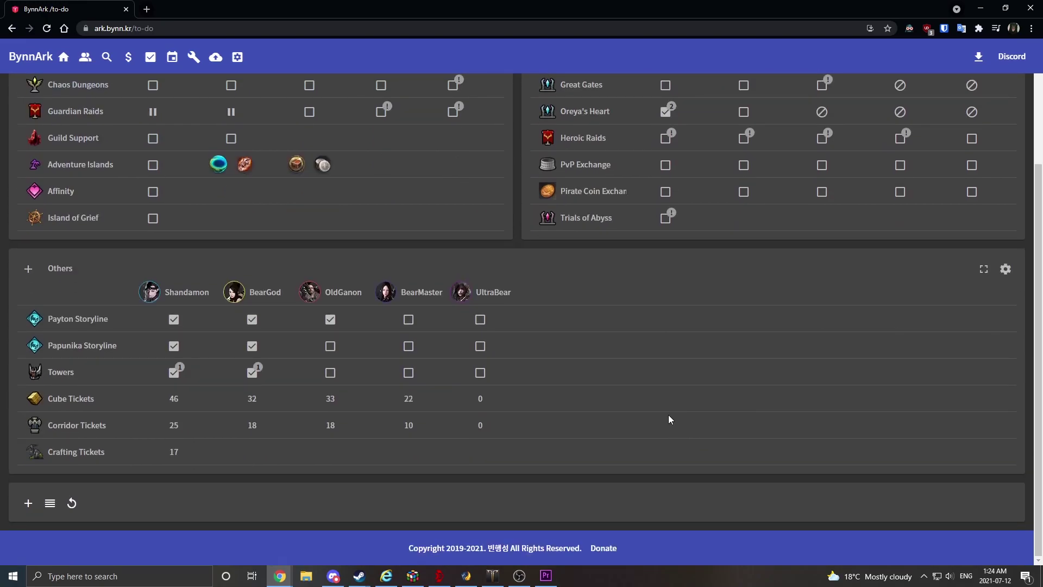
pyautogui.scroll(3, 610, 413)
pyautogui.scroll(-2, 693, 274)
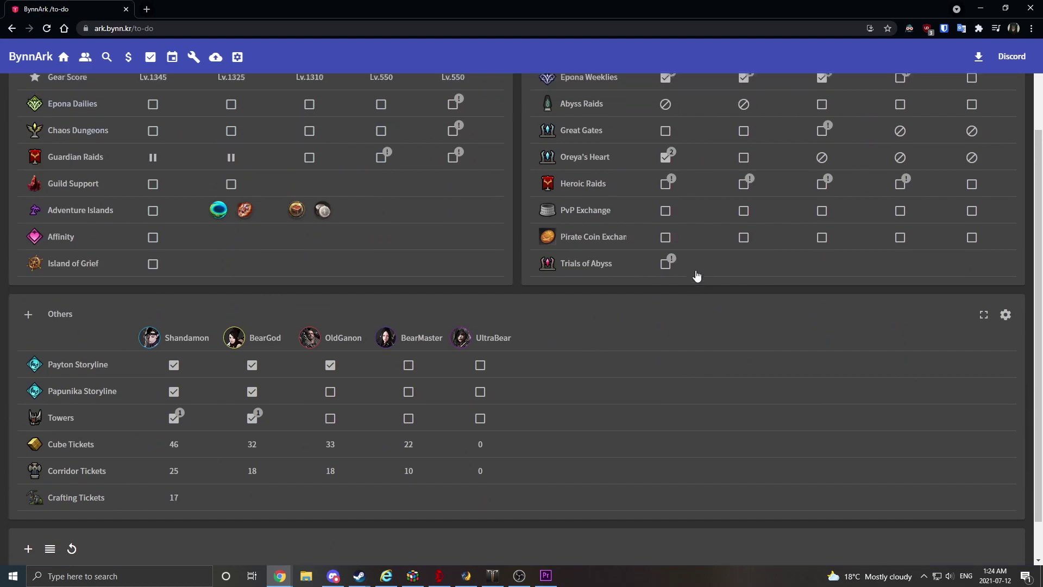
pyautogui.scroll(2, 702, 286)
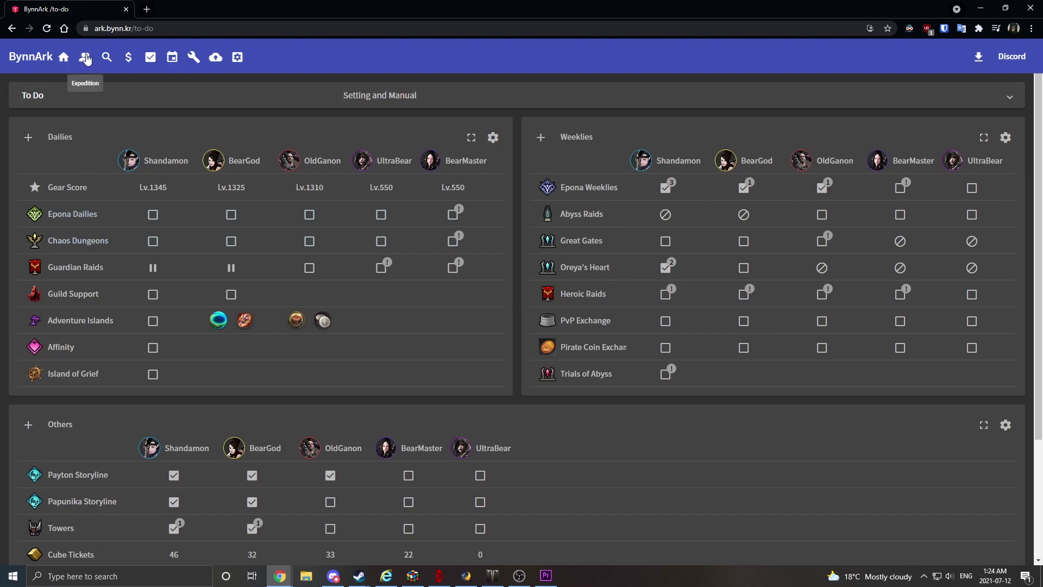
pyautogui.moveTo(86, 57)
pyautogui.click(70, 86)
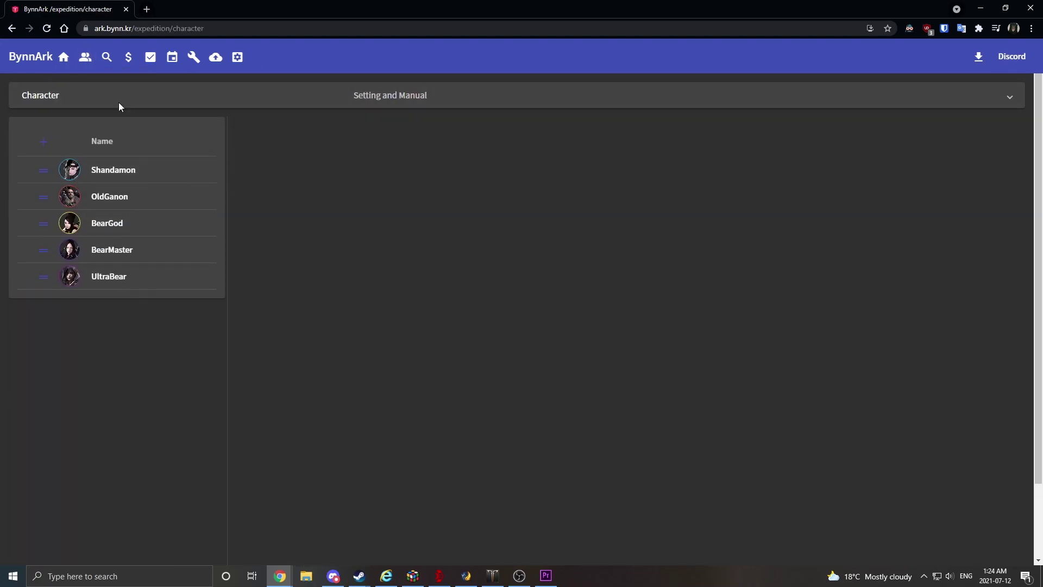
pyautogui.click(151, 57)
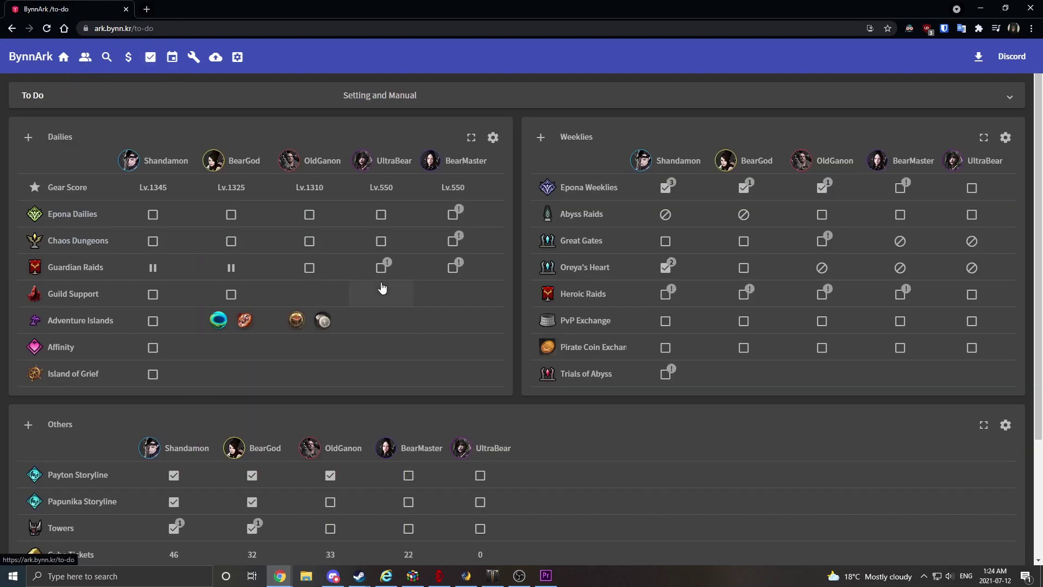
pyautogui.scroll(-3, 410, 282)
pyautogui.scroll(3, 426, 297)
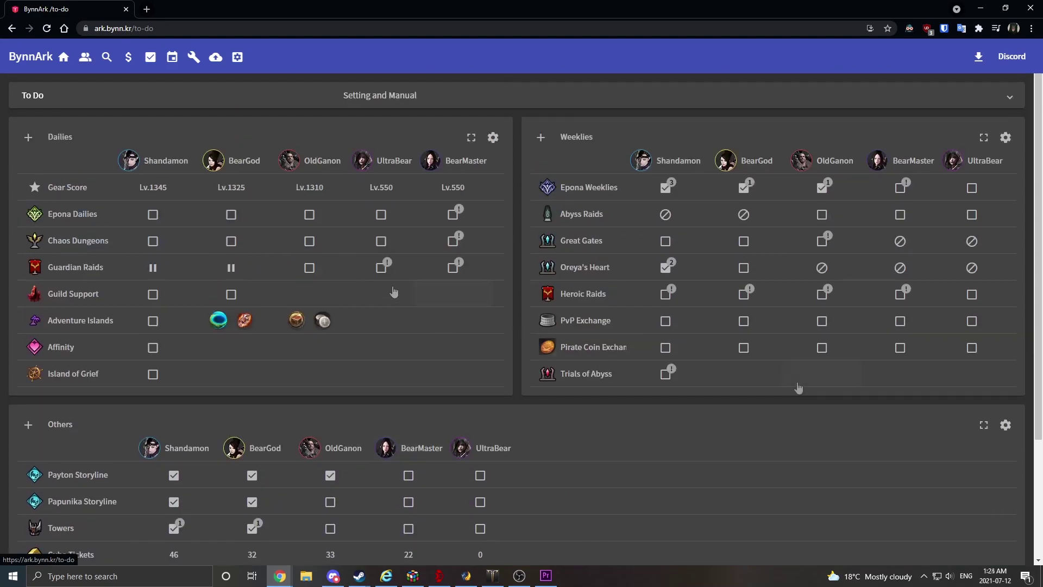